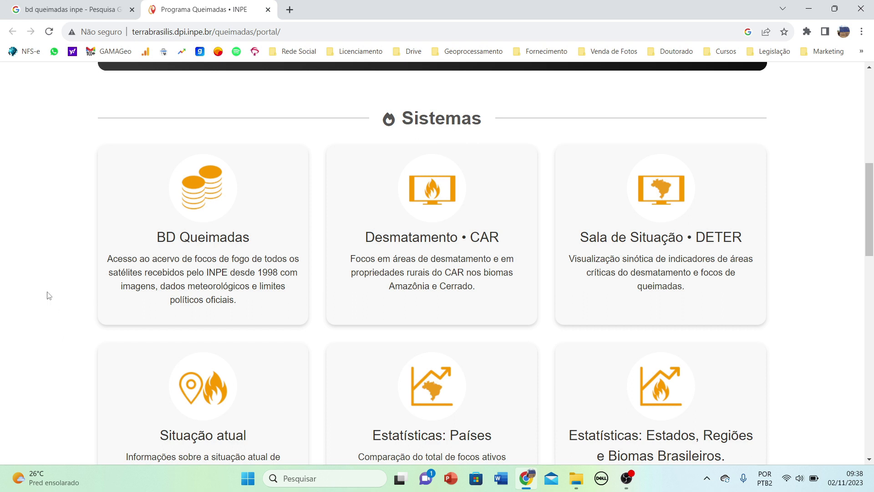
Browse the portal's Sistemas and Dados para download cards and open BD Queimadas.
scroll(637, 173, "down", 5)
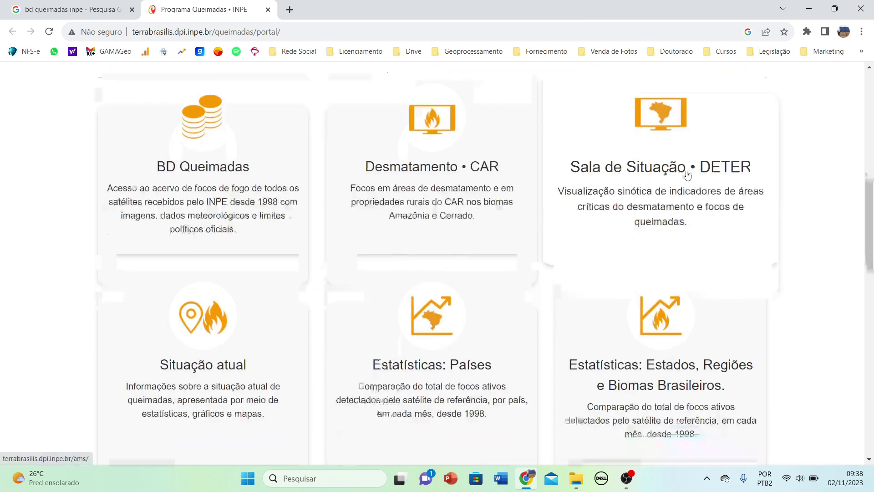
scroll(688, 175, "down", 5)
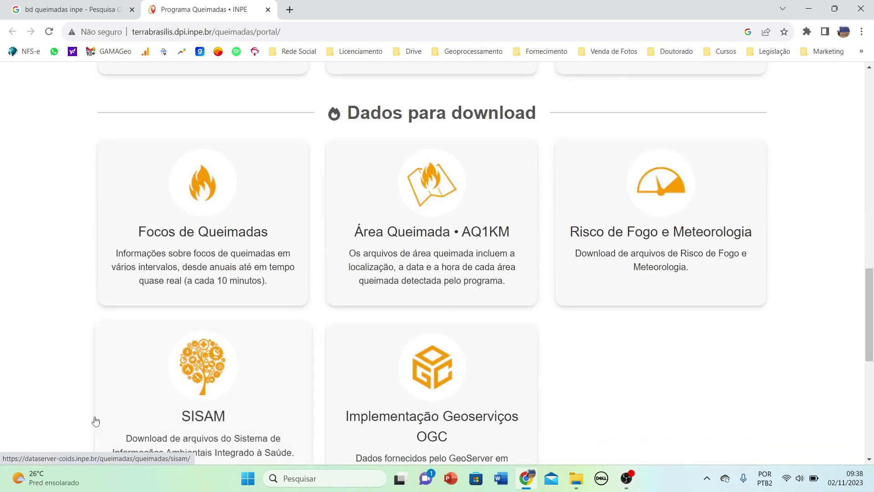
scroll(58, 346, "up", 2)
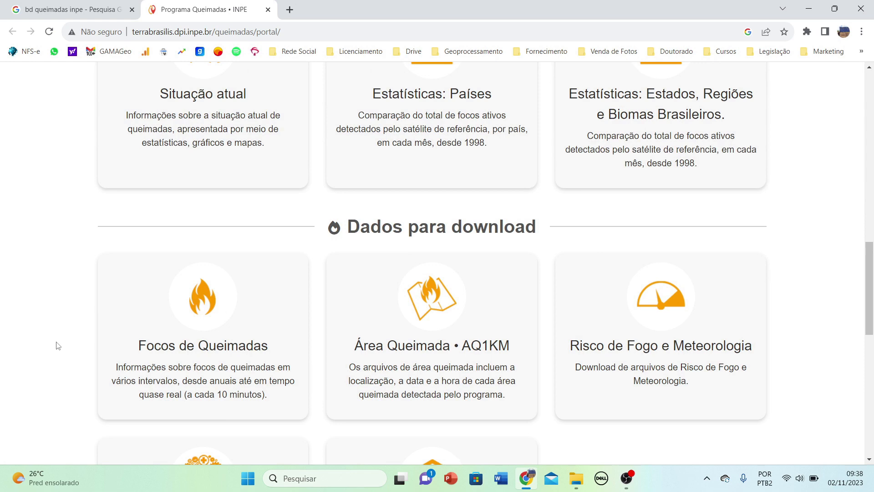
scroll(58, 346, "up", 3)
scroll(56, 345, "down", 5)
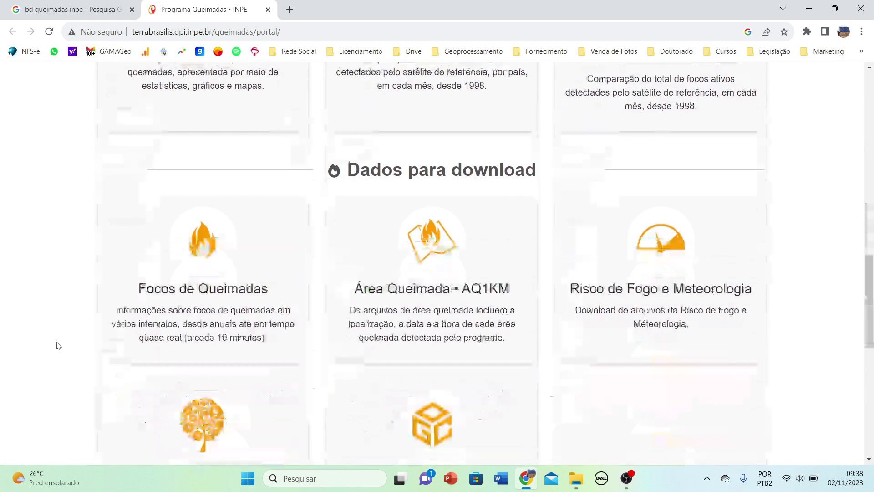
scroll(650, 303, "down", 1)
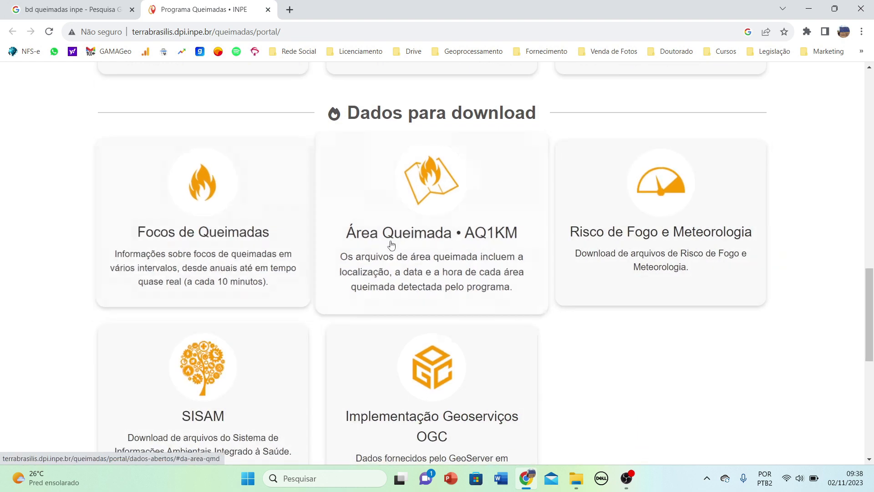
scroll(540, 234, "down", 1)
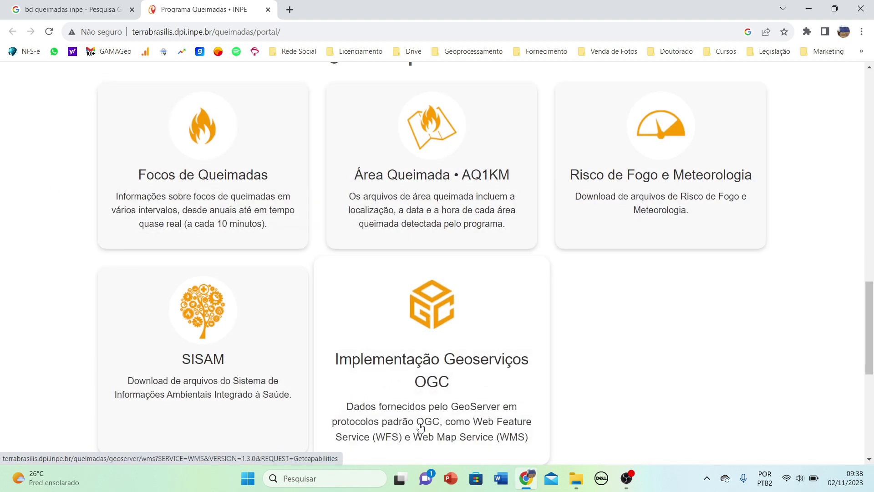
scroll(401, 346, "up", 5)
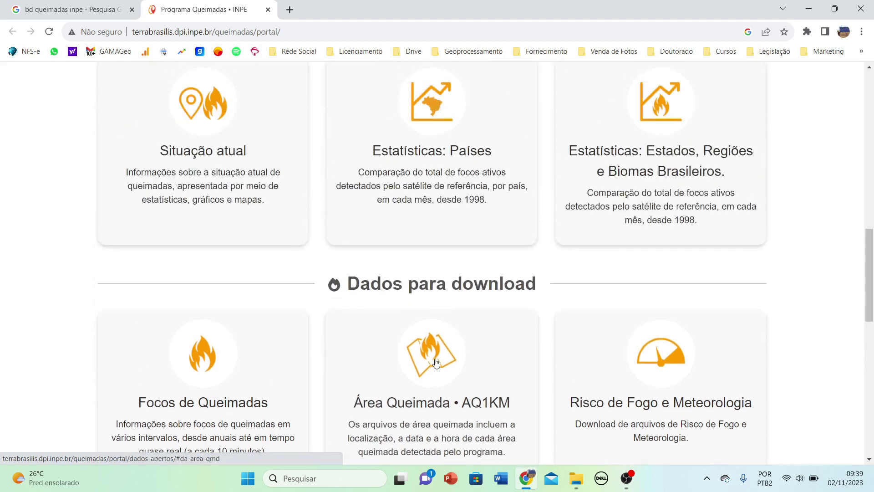
scroll(373, 289, "down", 5)
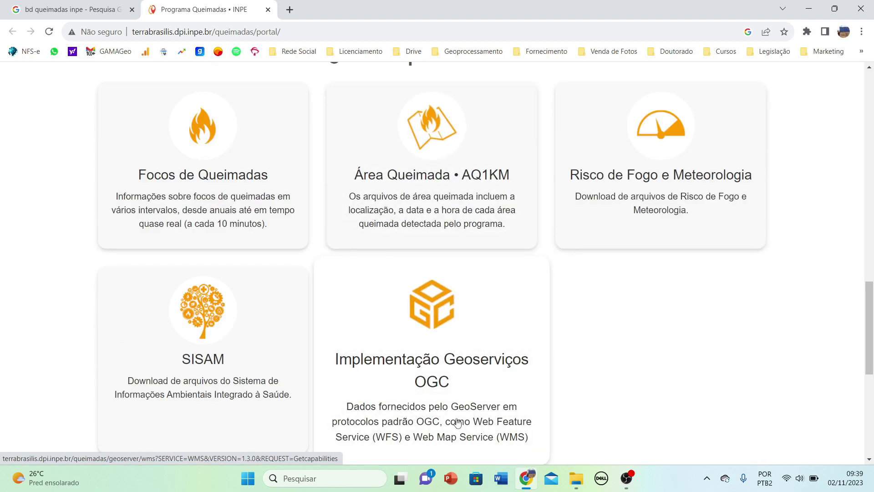
scroll(473, 377, "up", 6)
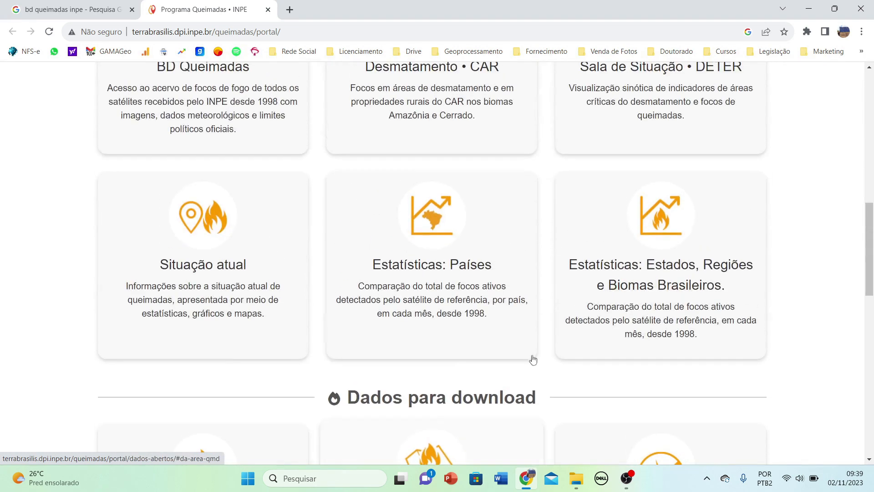
scroll(540, 358, "up", 3)
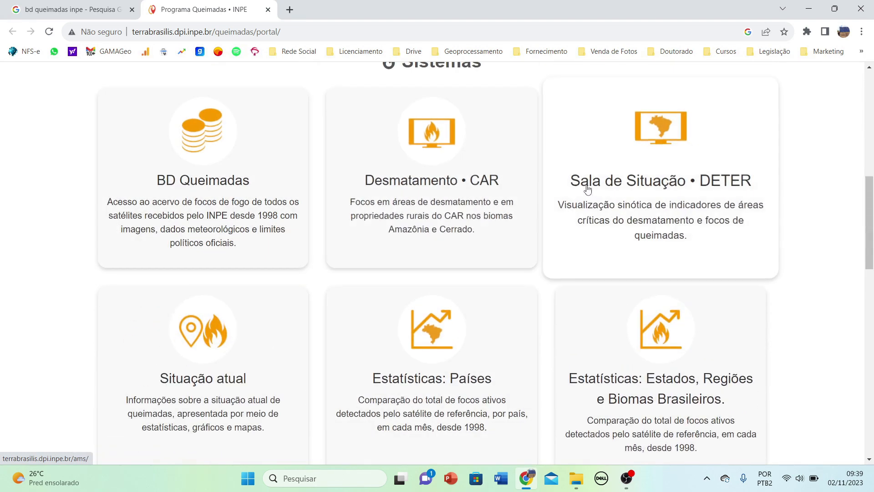
scroll(614, 200, "down", 3)
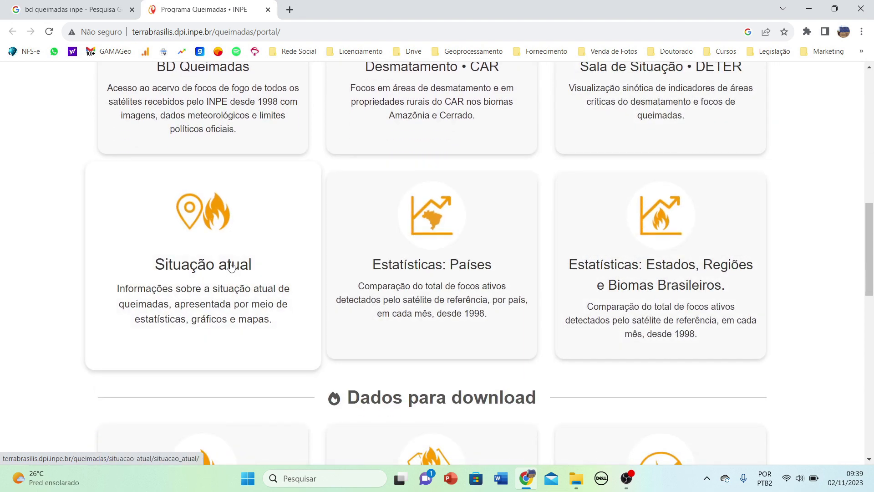
scroll(228, 267, "up", 3)
scroll(228, 267, "up", 1)
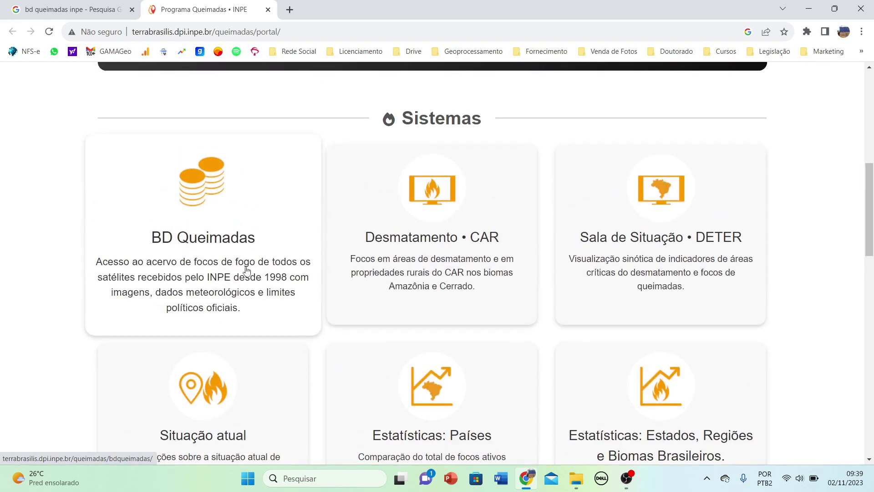
left_click(228, 222)
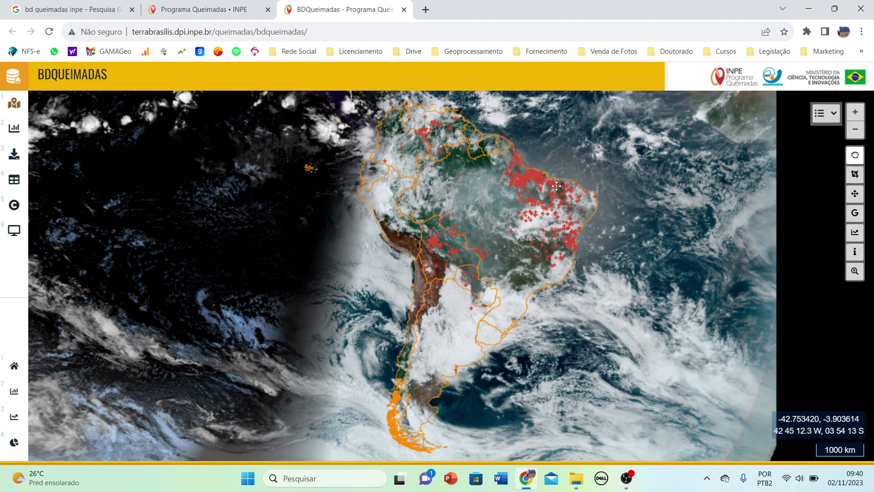
Zoom and pan the satellite map around South America to inspect fire foci over Brazil.
scroll(557, 186, "up", 1)
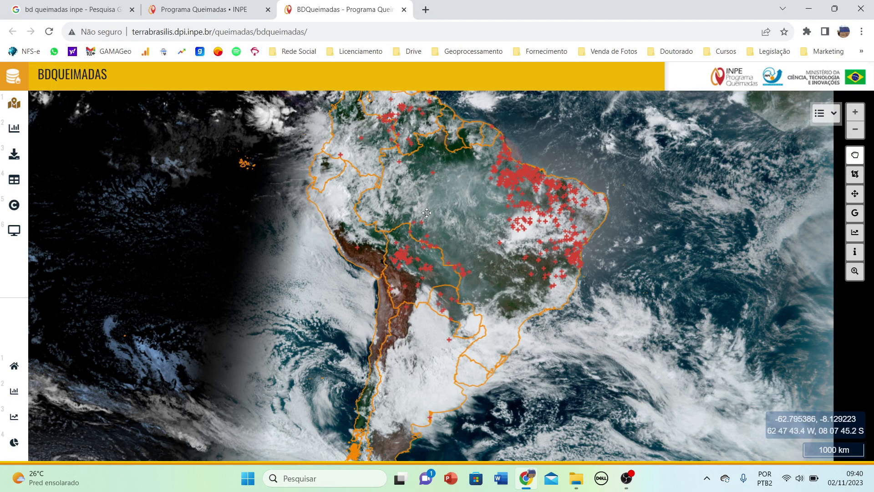
scroll(424, 236, "up", 1)
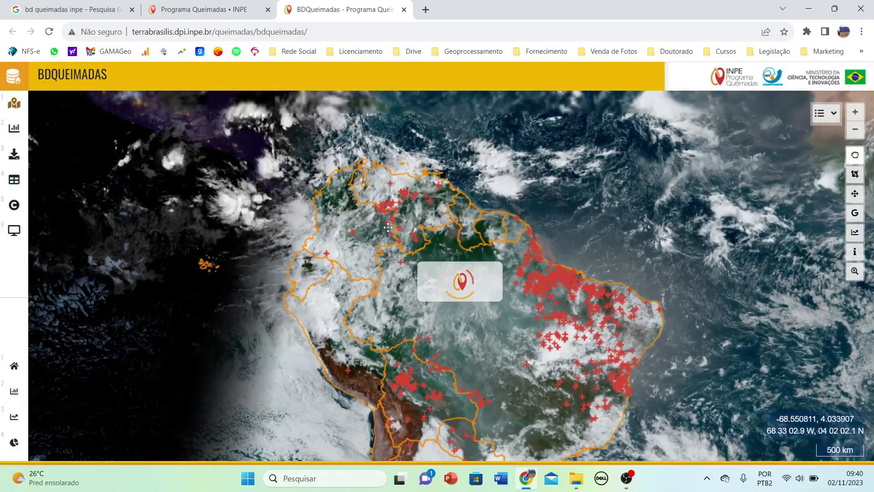
scroll(423, 207, "up", 1)
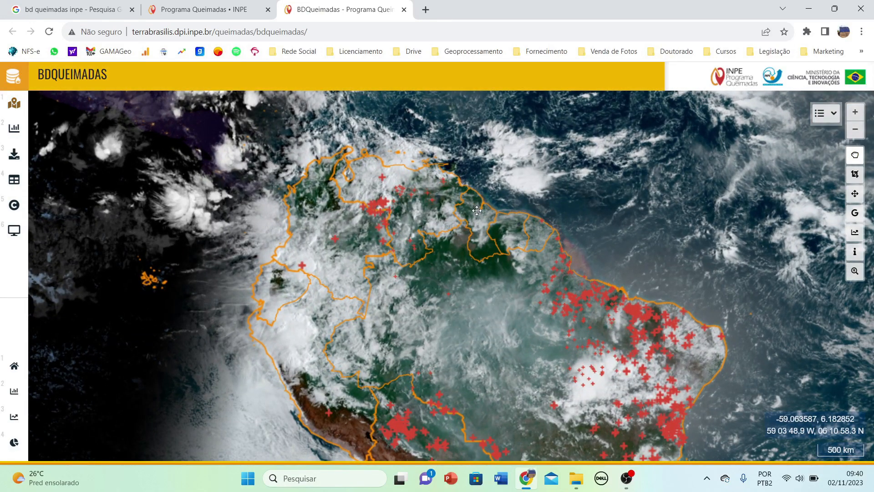
left_click_drag(498, 315, 437, 202)
scroll(391, 298, "down", 1)
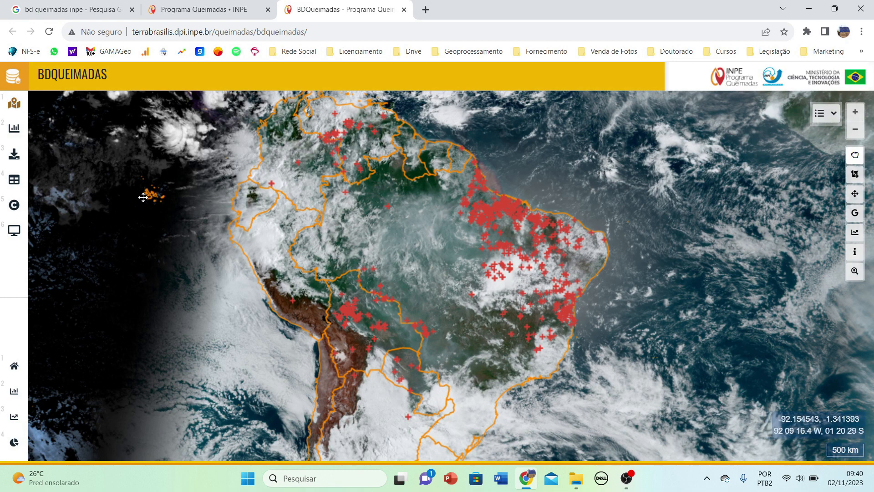
scroll(135, 182, "up", 1)
scroll(141, 209, "down", 1)
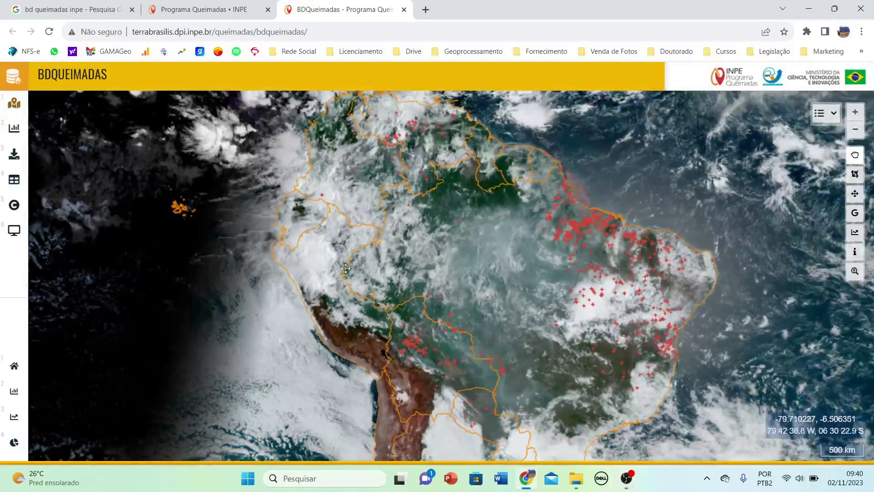
left_click_drag(414, 304, 325, 274)
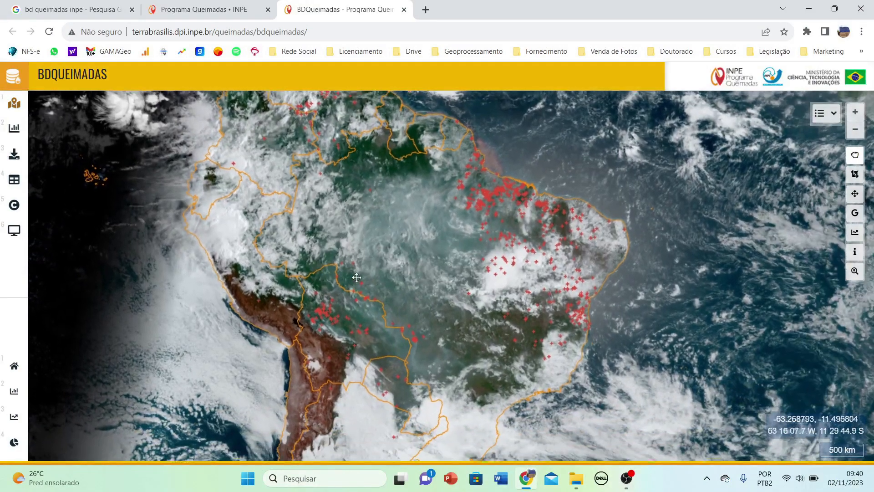
scroll(348, 303, "down", 1)
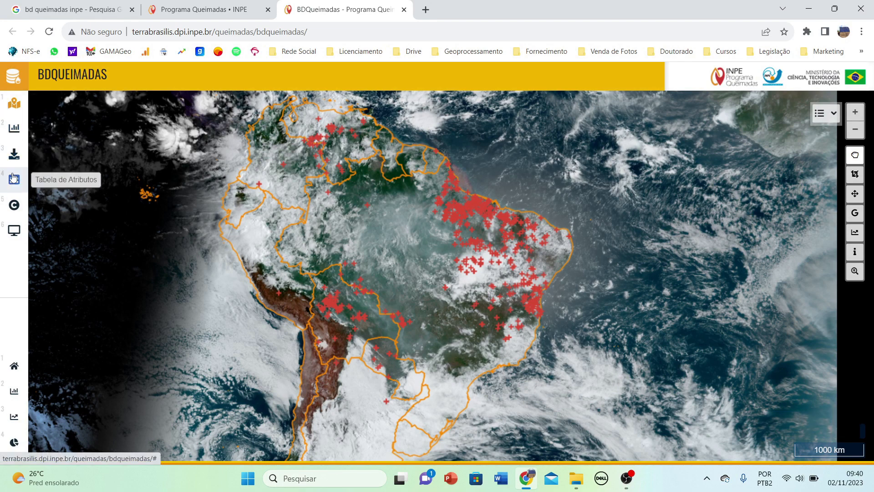
Open the Gráficos page showing fire-foci charts for 2023/11/01 to 2023/11/02.
left_click(15, 131)
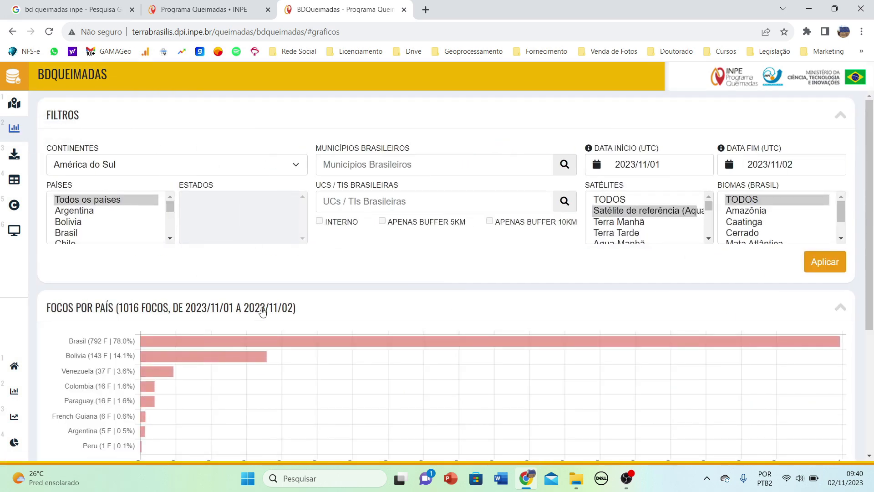
scroll(272, 270, "down", 4)
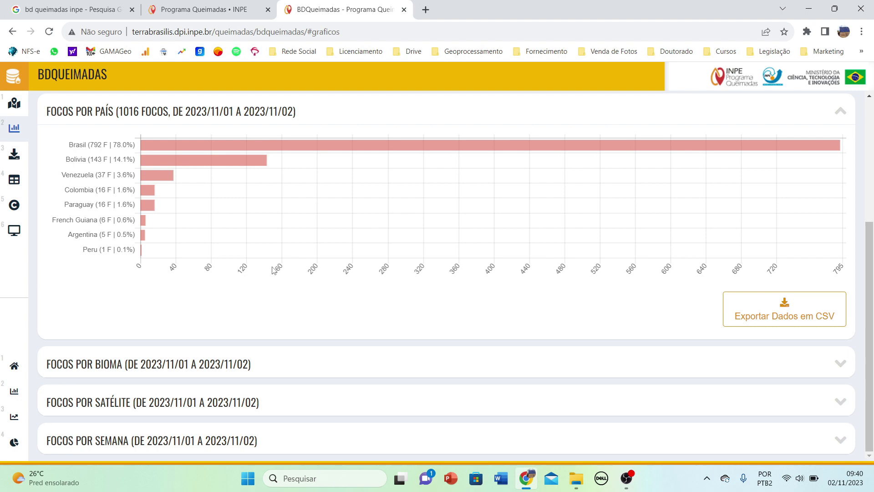
scroll(273, 272, "up", 4)
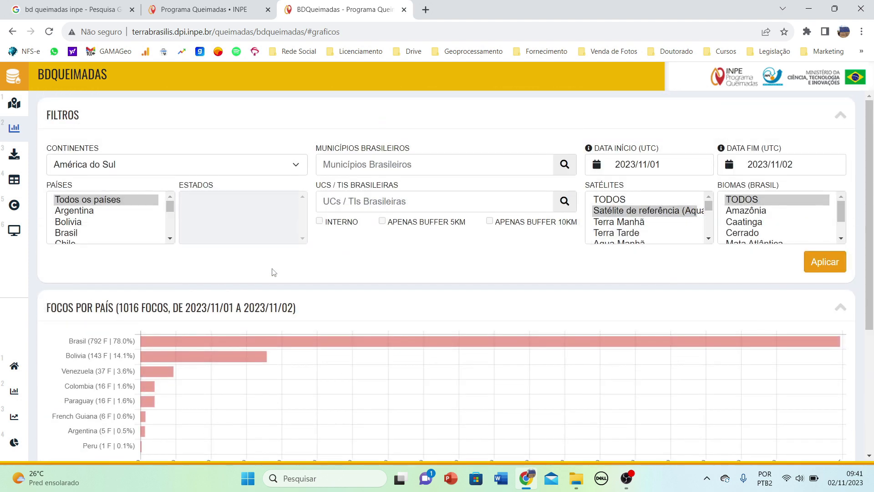
scroll(283, 272, "down", 1)
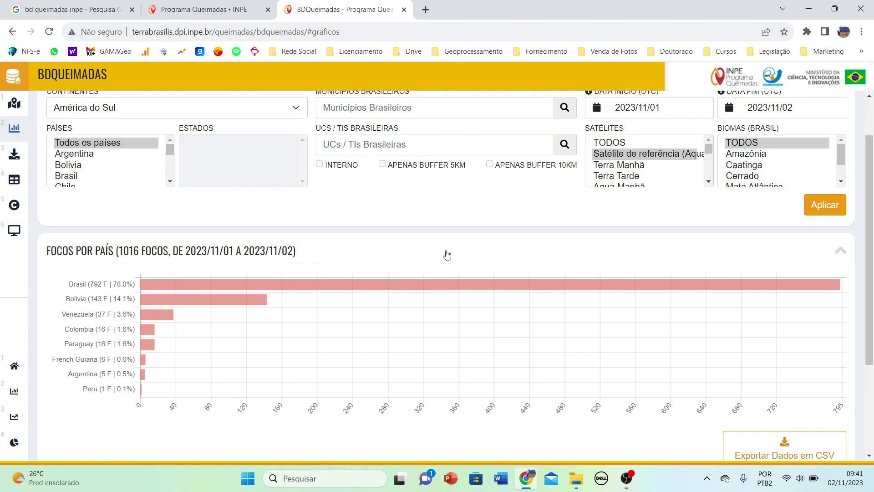
left_click_drag(865, 252, 871, 343)
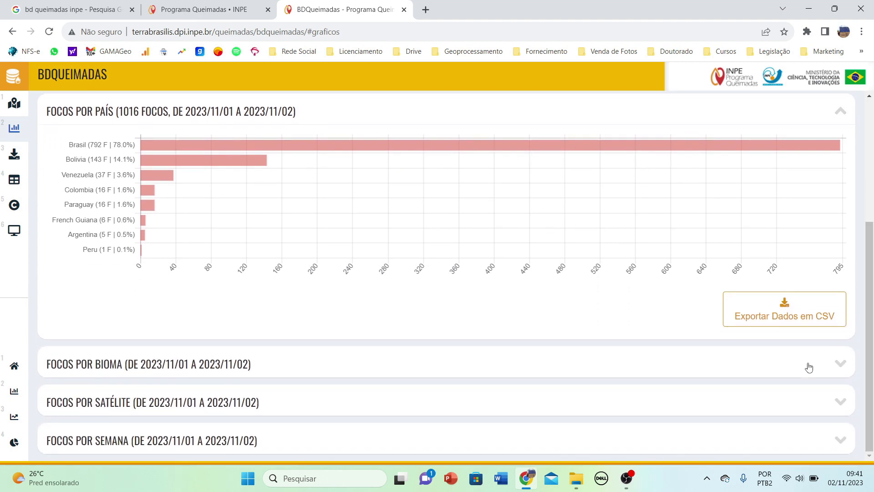
Expand the Focos por Bioma, Focos por Satélite and Focos por Semana charts.
left_click(843, 369)
scroll(332, 312, "down", 4)
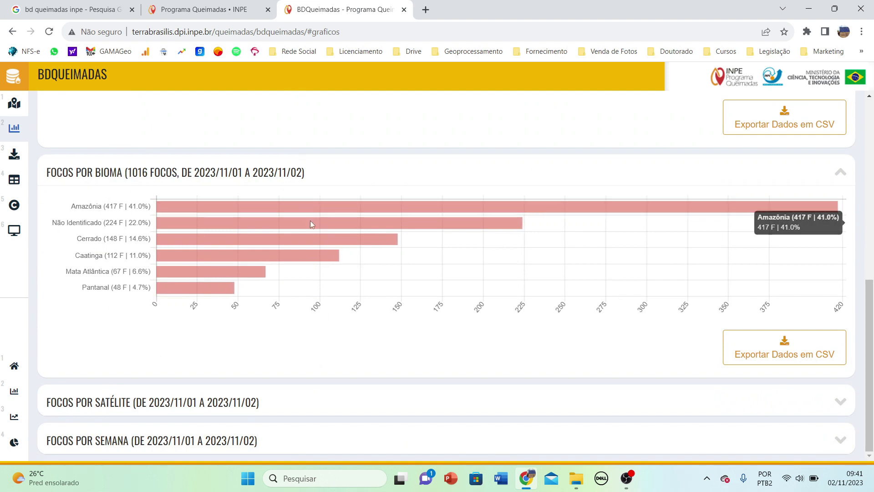
left_click(238, 407)
scroll(237, 406, "down", 3)
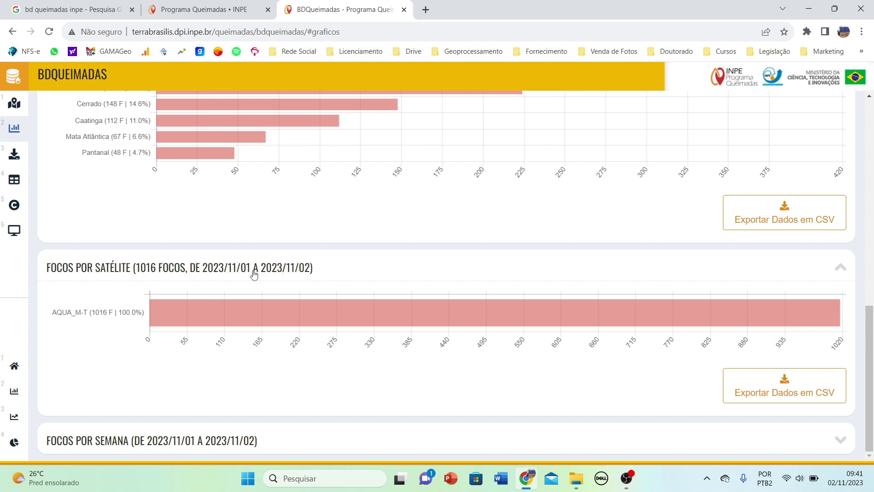
left_click(177, 449)
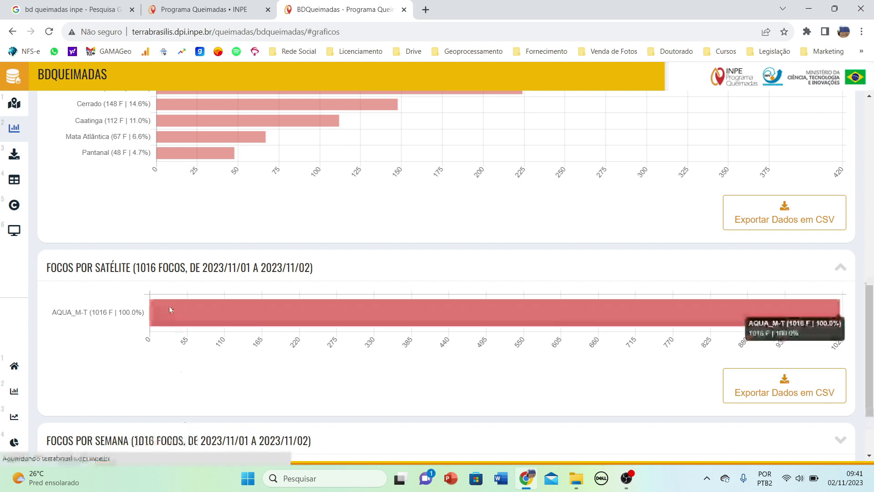
scroll(170, 308, "down", 3)
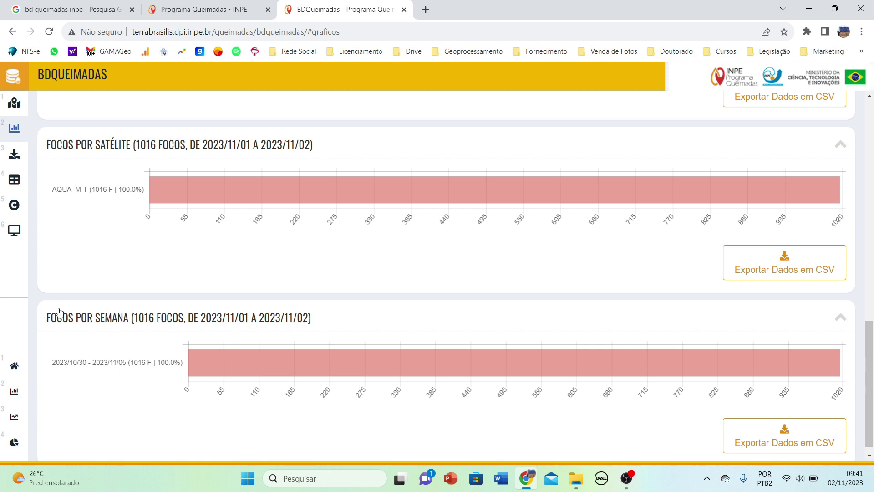
scroll(82, 360, "up", 9)
scroll(81, 365, "up", 5)
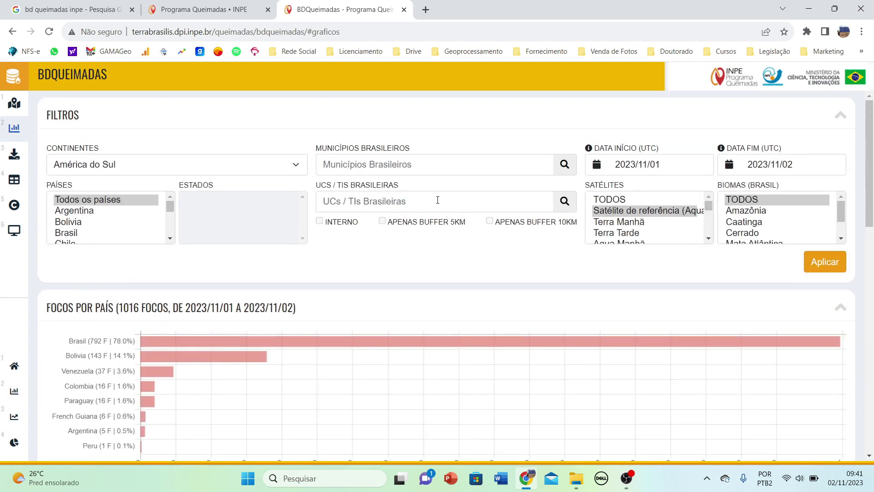
scroll(428, 263, "down", 3)
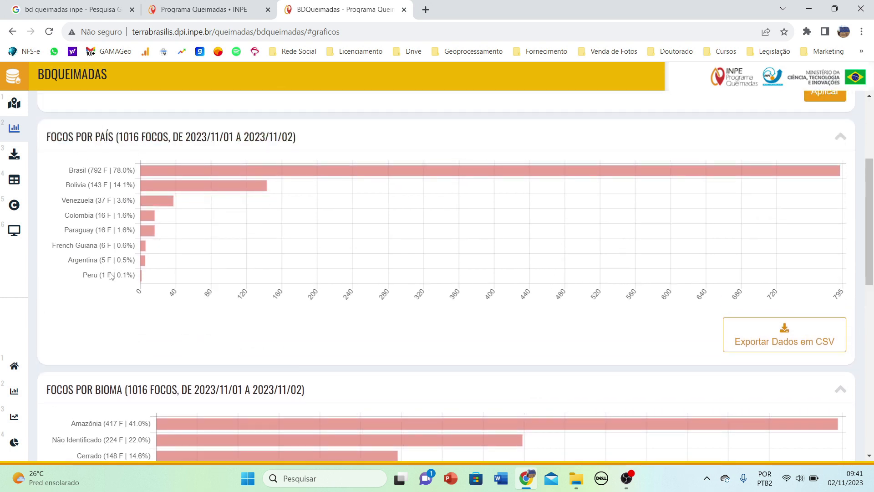
mouse_move(178, 175)
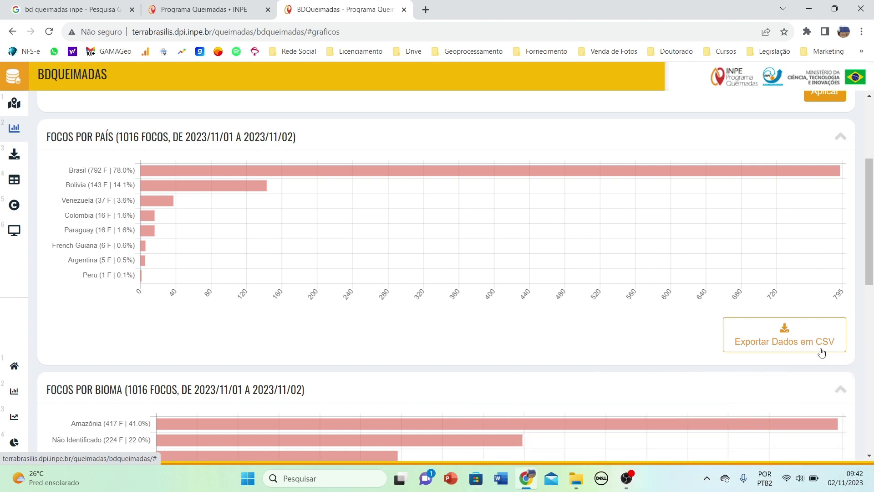
scroll(821, 353, "down", 4)
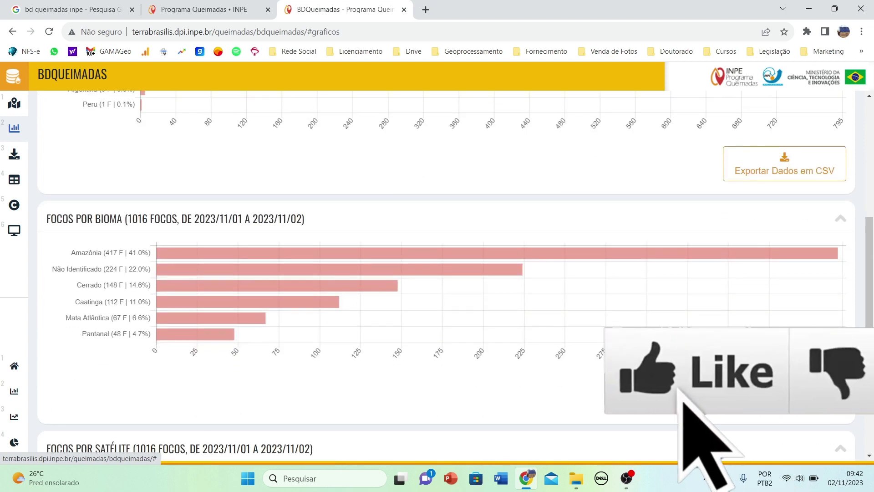
scroll(822, 353, "up", 4)
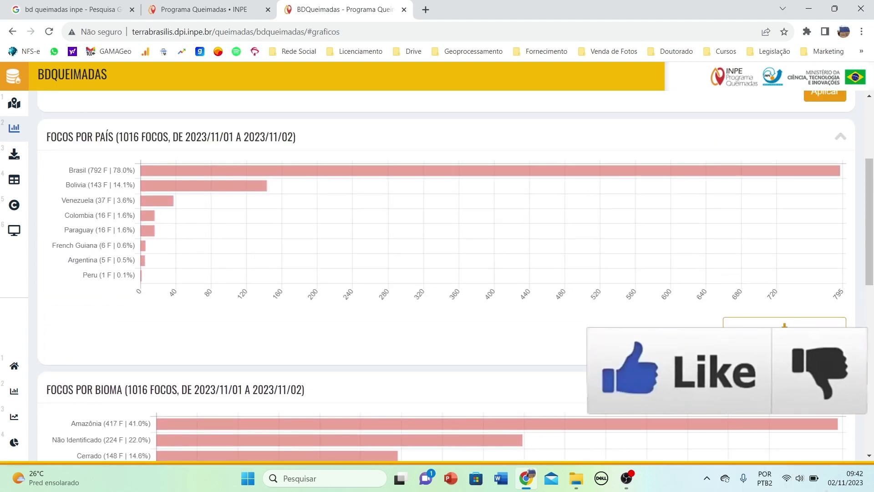
scroll(800, 358, "up", 4)
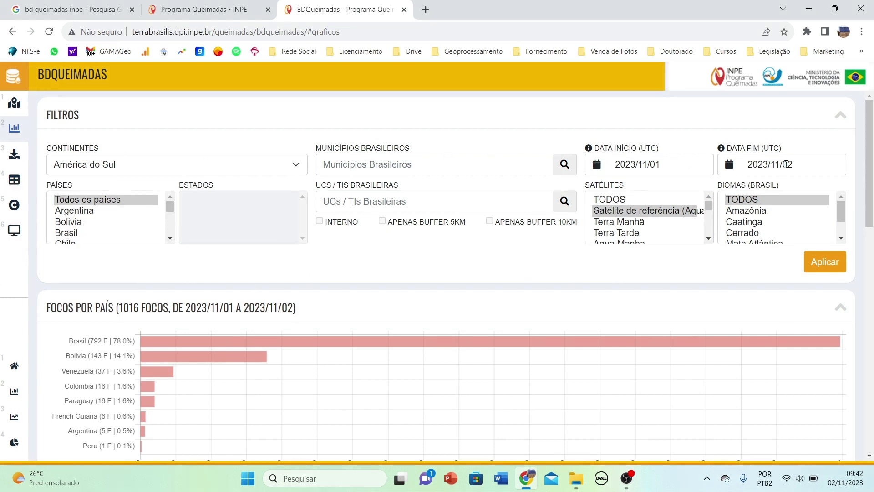
scroll(680, 207, "down", 3)
scroll(683, 219, "up", 3)
scroll(694, 225, "down", 6)
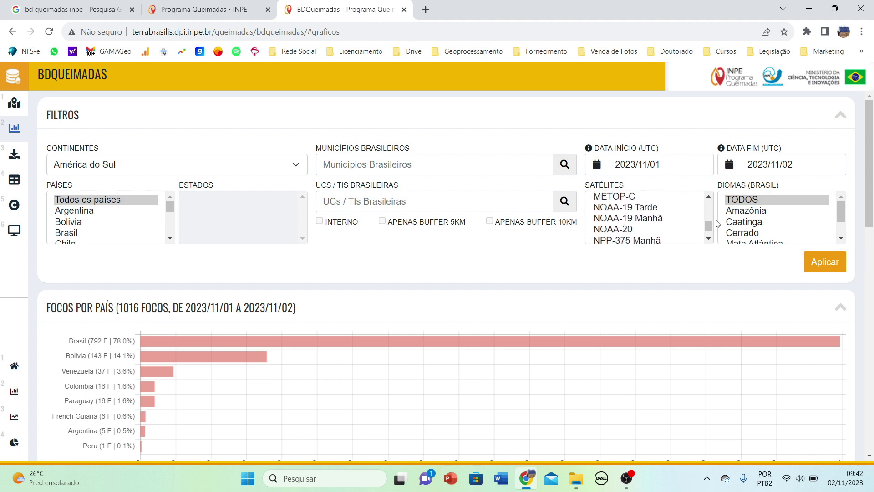
scroll(729, 217, "down", 3)
scroll(740, 213, "up", 3)
Open the Exportar Dados form with the current filters and CSV format.
left_click(16, 157)
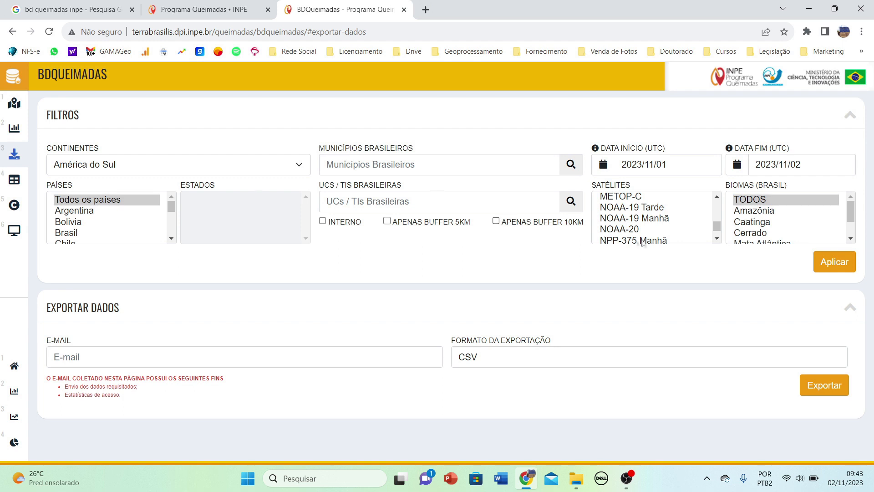
left_click(716, 210)
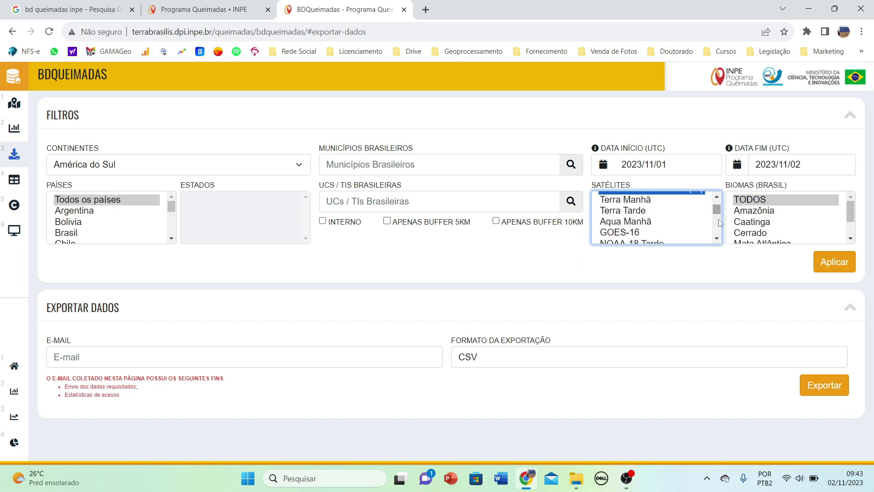
left_click_drag(716, 206, 715, 201)
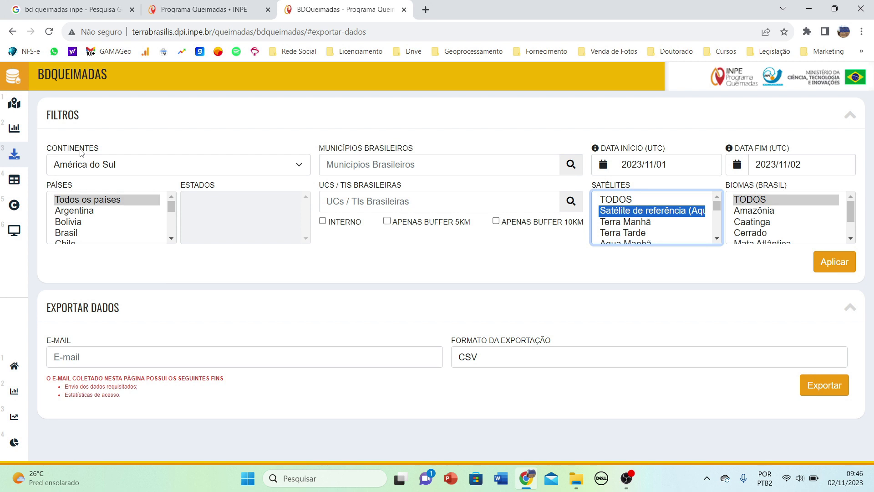
Set the export's country filter to Brasil and the state to SÃO PAULO.
left_click(63, 233)
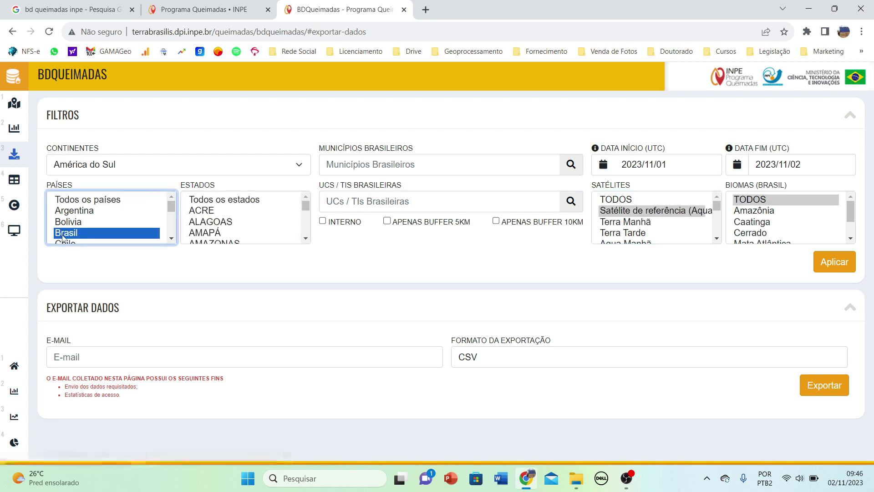
left_click(173, 239)
scroll(174, 241, "down", 3)
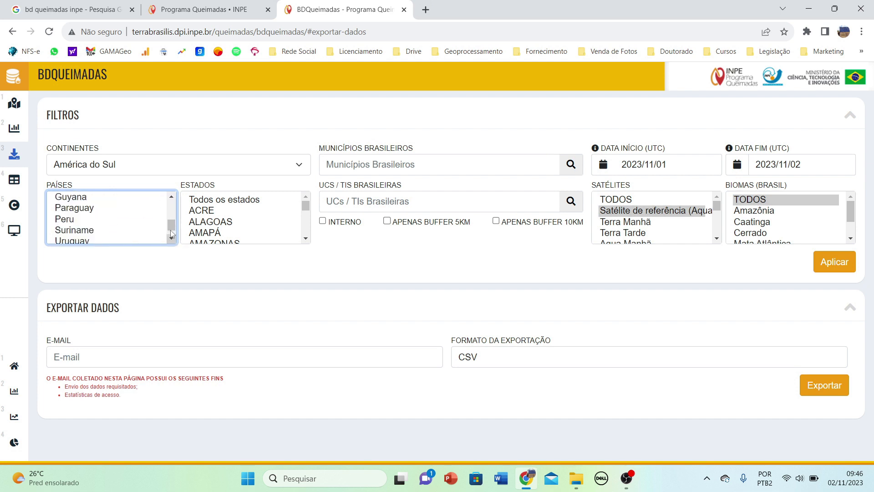
left_click_drag(174, 226, 175, 205)
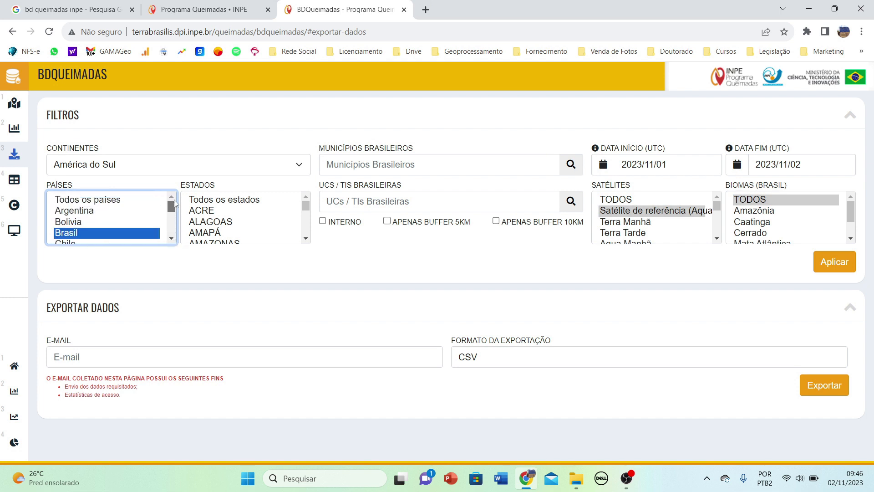
left_click(92, 201)
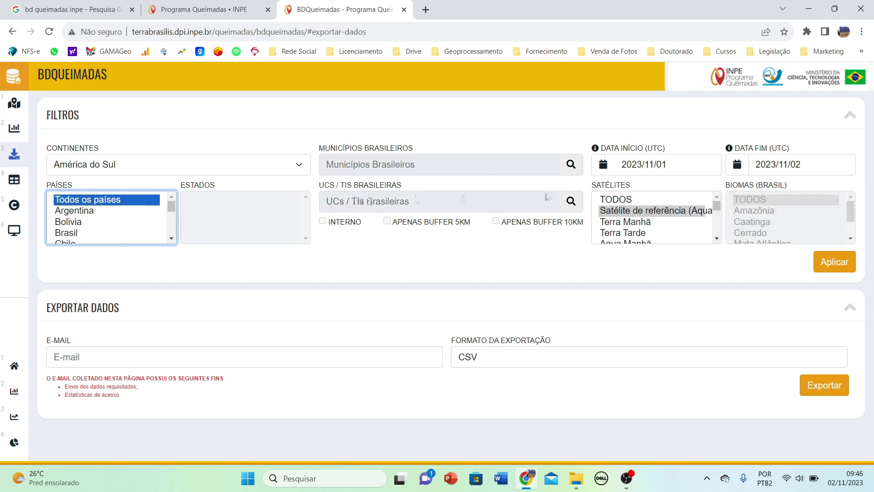
left_click_drag(692, 167, 622, 165)
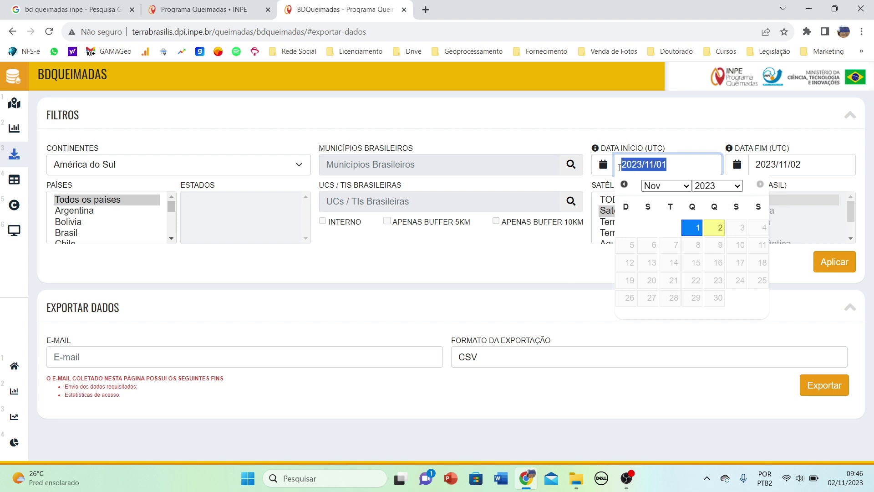
left_click(233, 159)
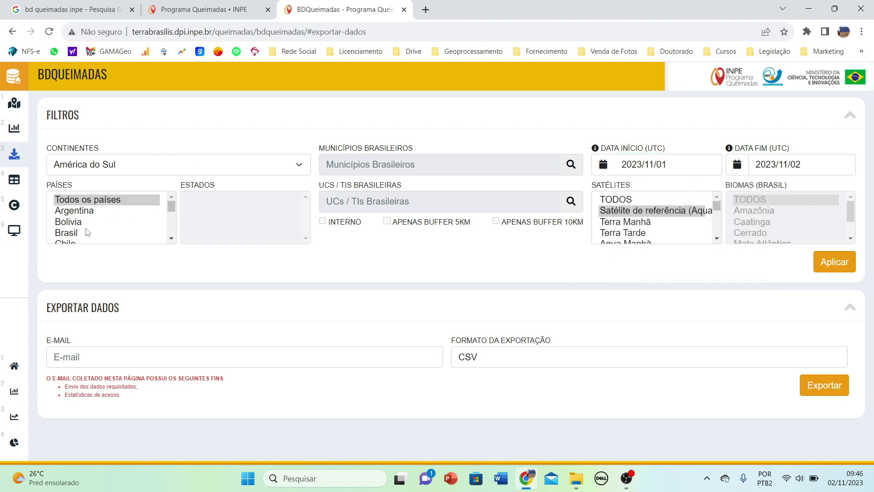
left_click(64, 232)
left_click_drag(305, 206, 305, 224)
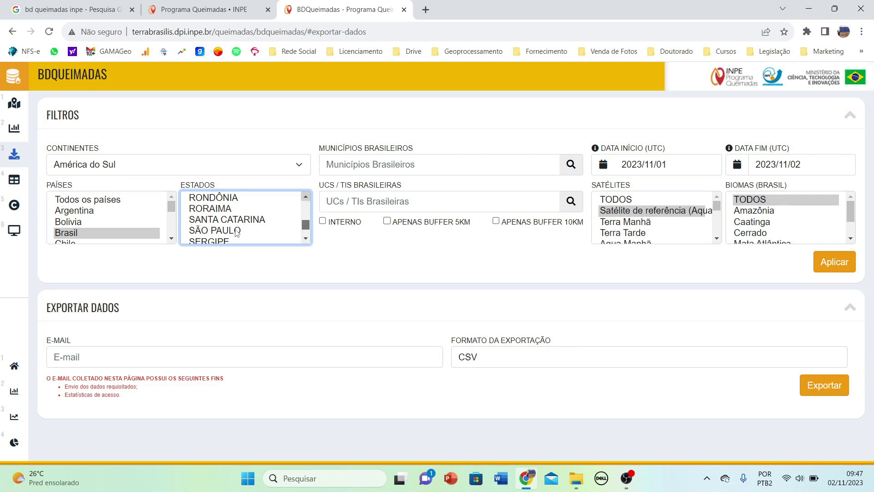
left_click(86, 232)
left_click(203, 231)
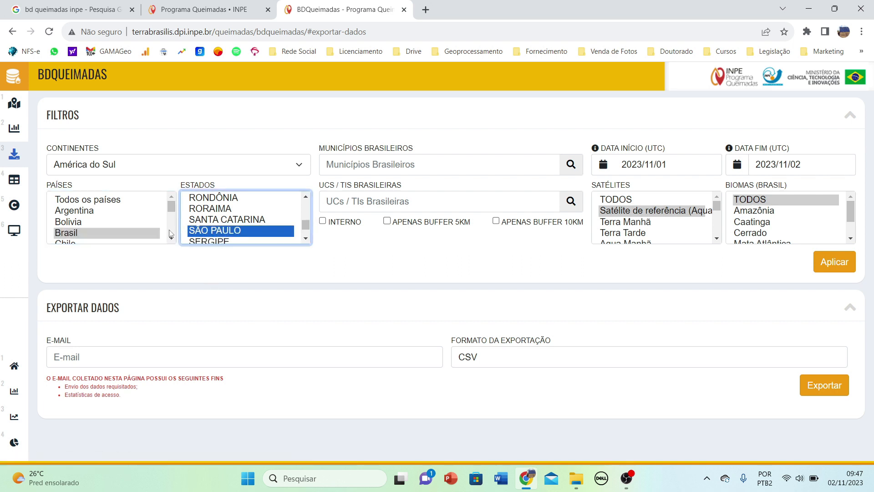
left_click(377, 165)
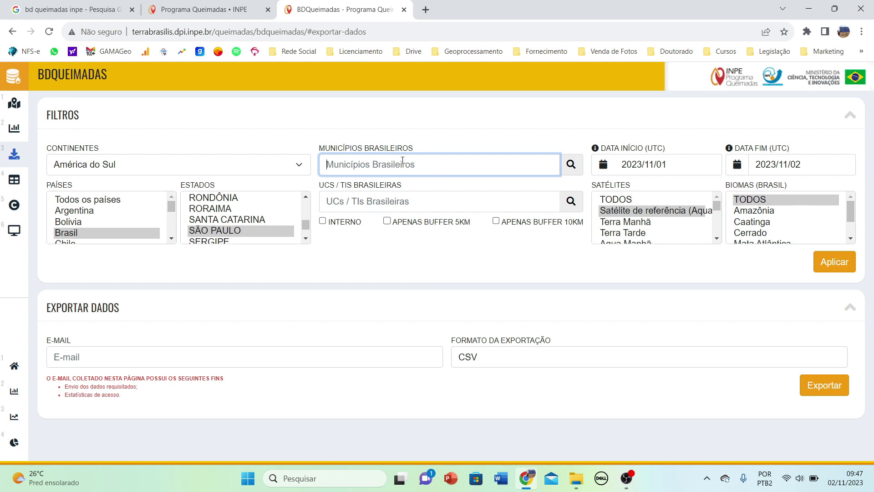
Target the municipality OLÍMPIA - SÃO PAULO, counting only foci inside it (Interno).
type("olímpa")
key("BackSpace")
type("i")
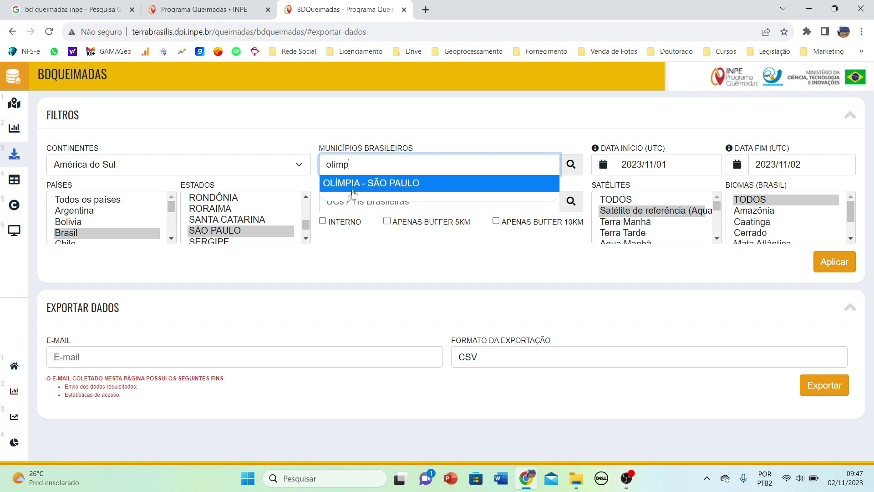
left_click(352, 183)
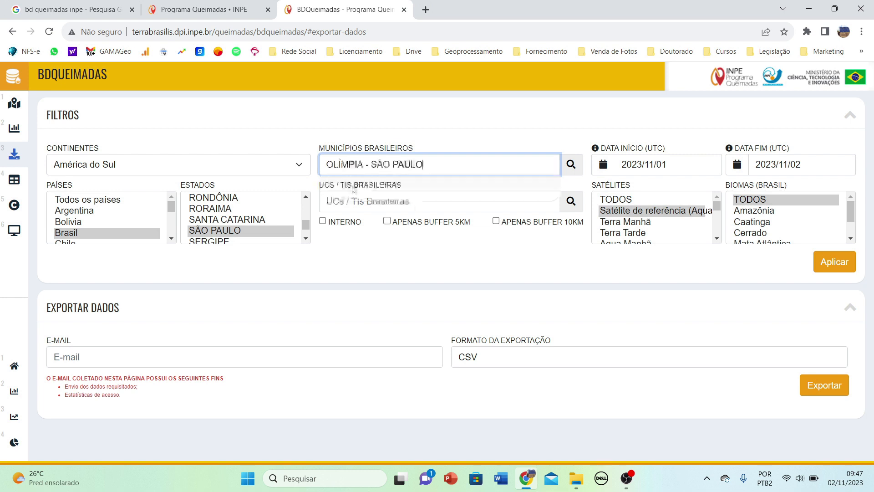
left_click(323, 221)
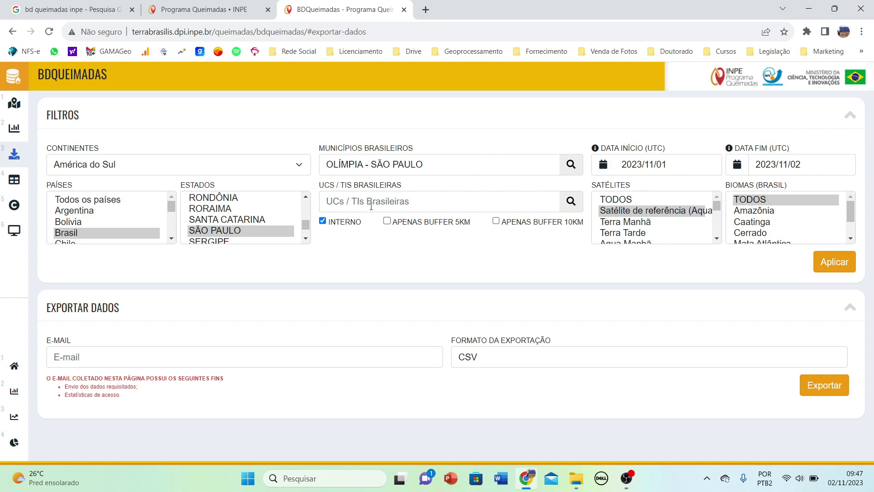
Set the start date to 2023/06/01 in the calendar.
left_click(684, 167)
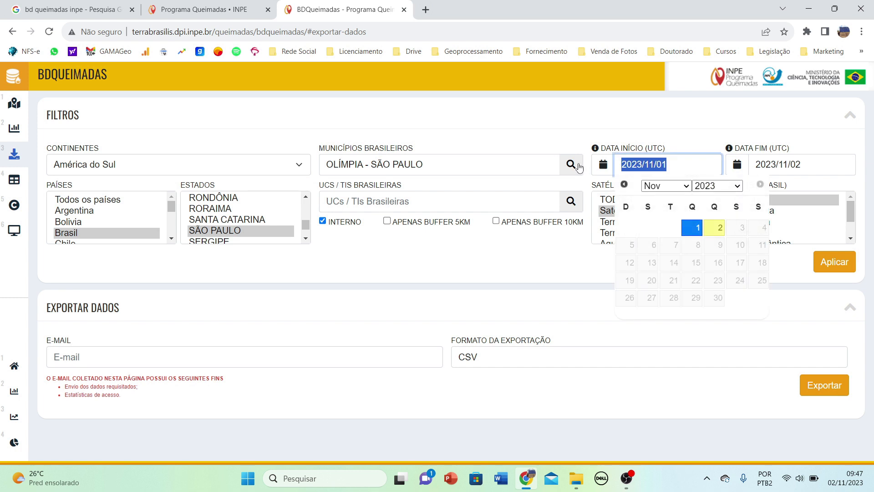
left_click(670, 186)
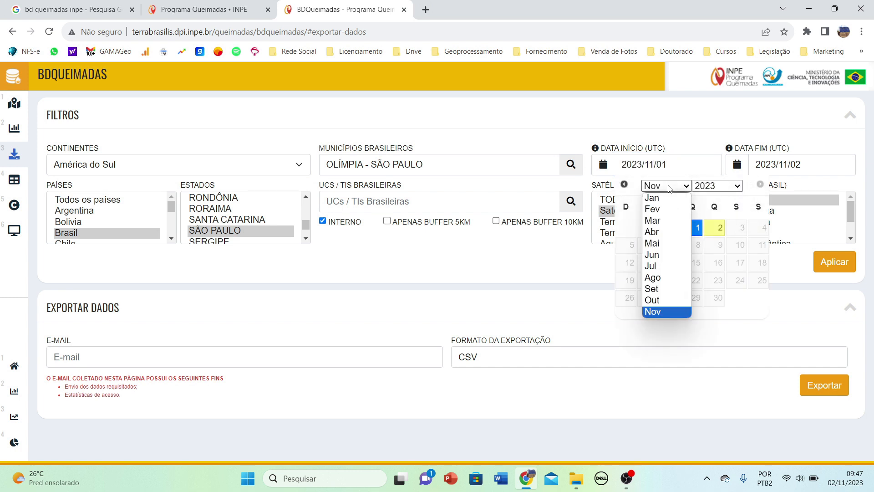
left_click(664, 233)
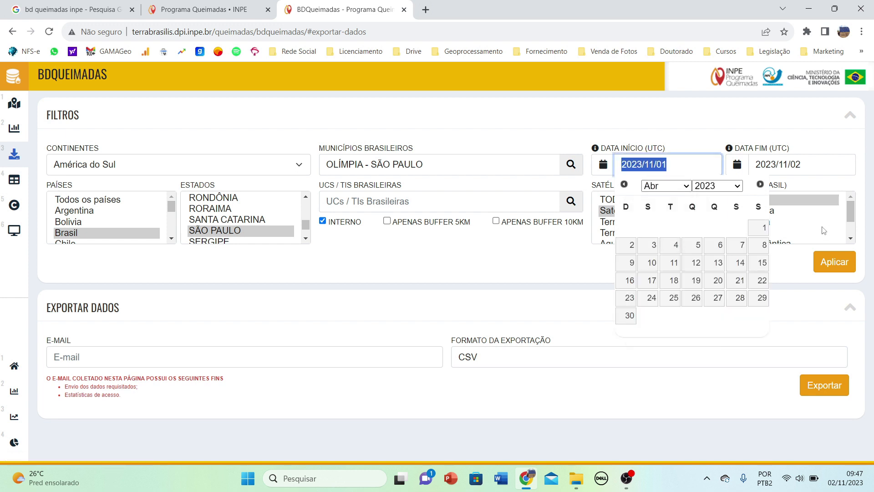
left_click(683, 186)
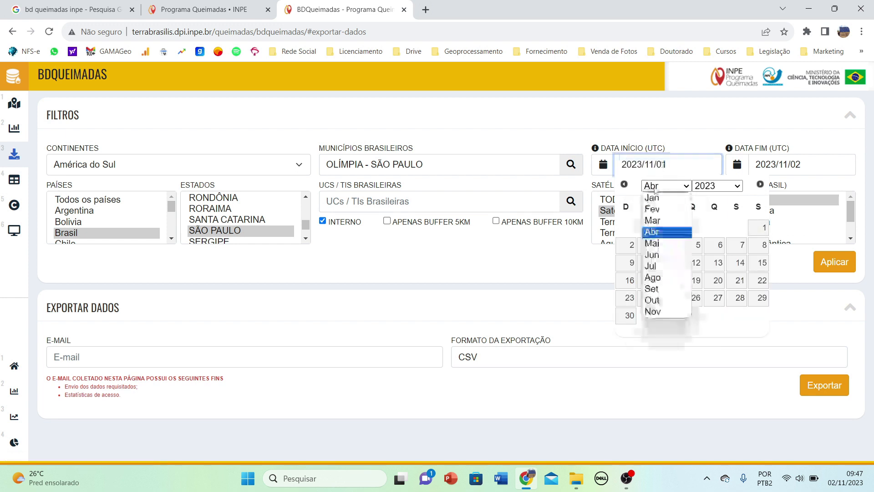
left_click(656, 255)
left_click(718, 230)
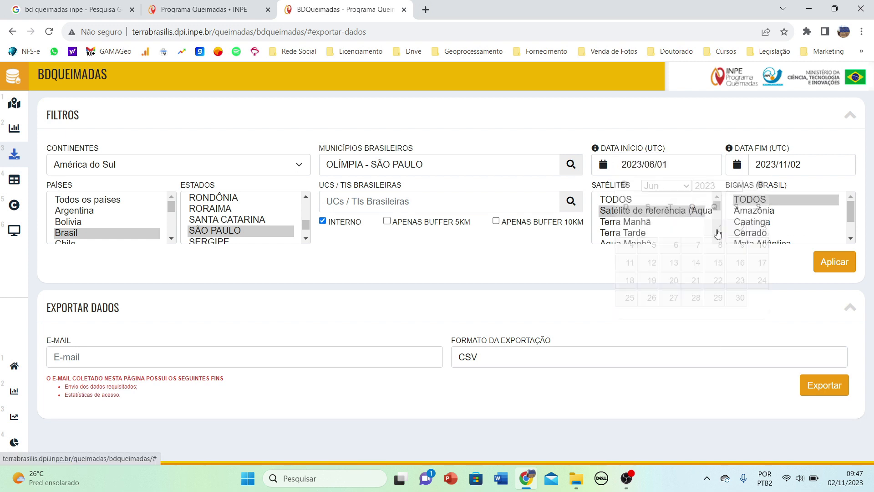
Set the end date to 2023/10/01 and apply the filters.
left_click(789, 164)
left_click(774, 186)
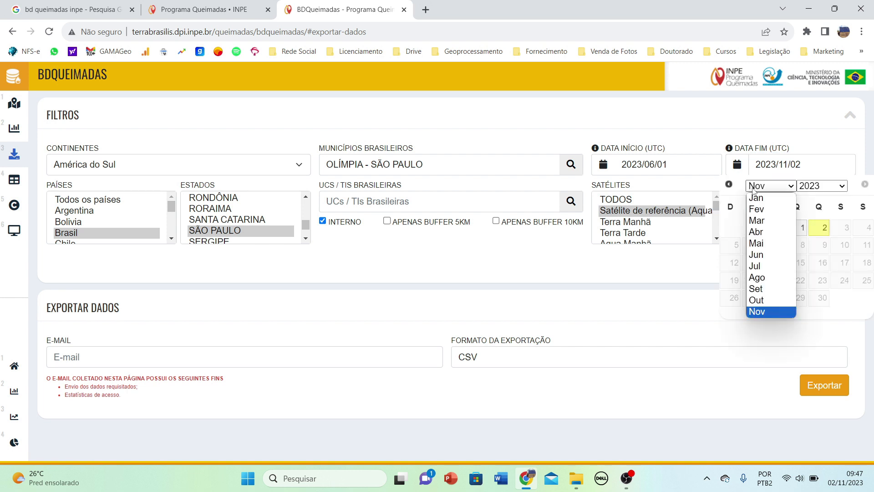
left_click(761, 301)
left_click(736, 231)
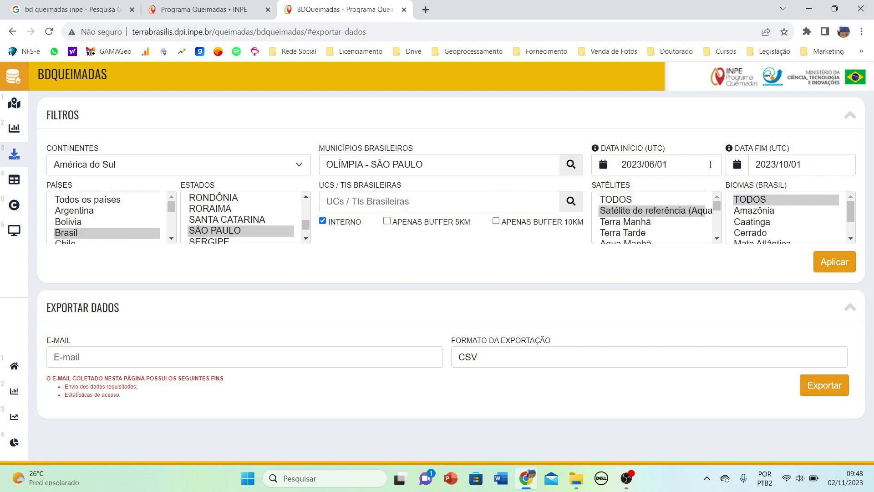
left_click(825, 263)
Enter the contact e-mail address for delivery and choose the export file format.
left_click(302, 354)
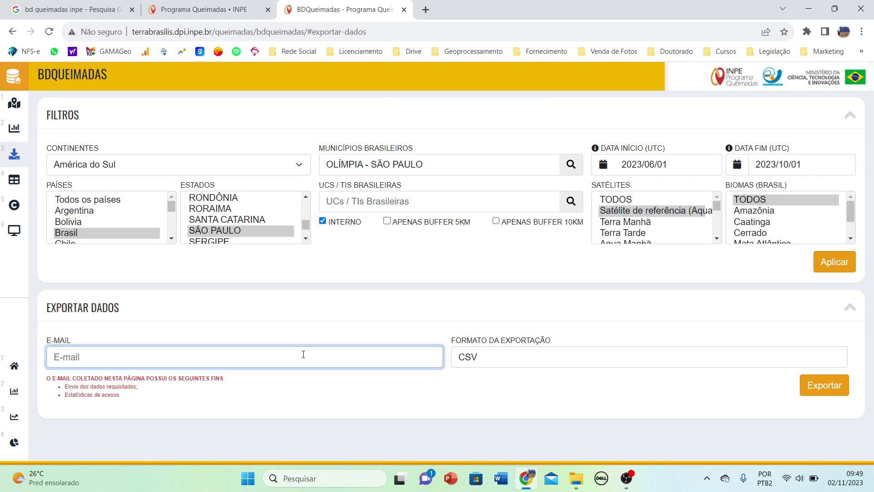
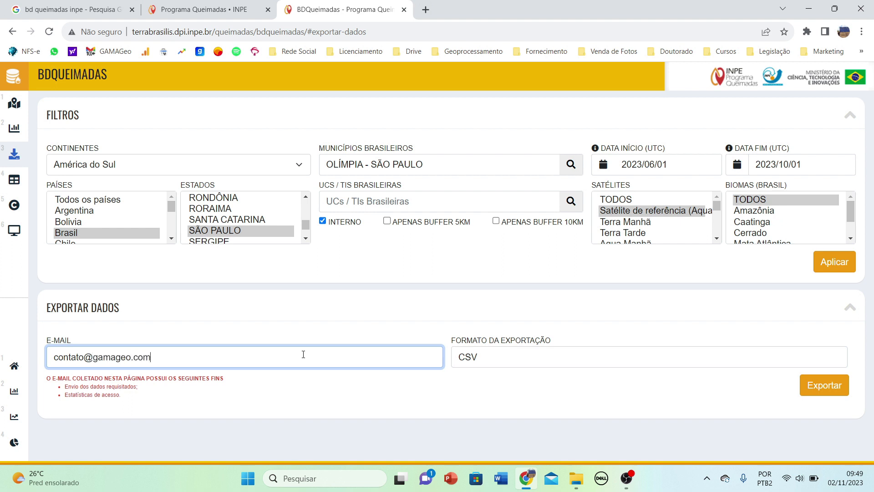
left_click(522, 359)
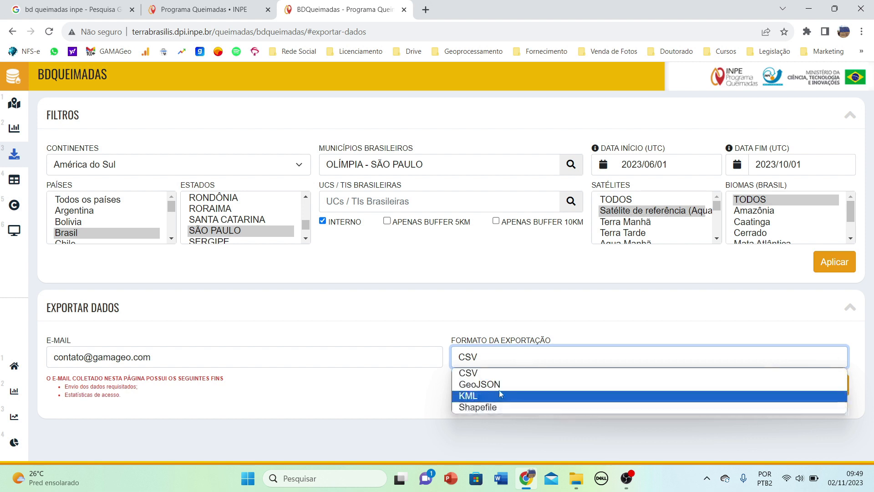
left_click(466, 326)
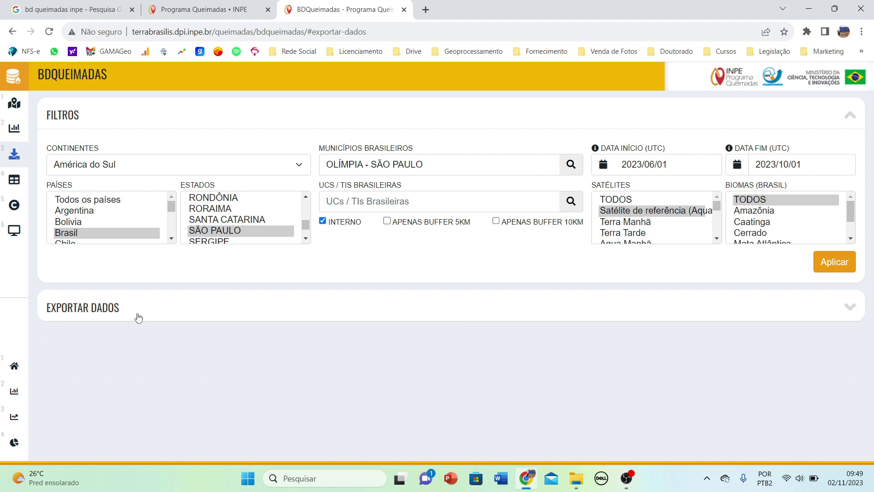
left_click(162, 312)
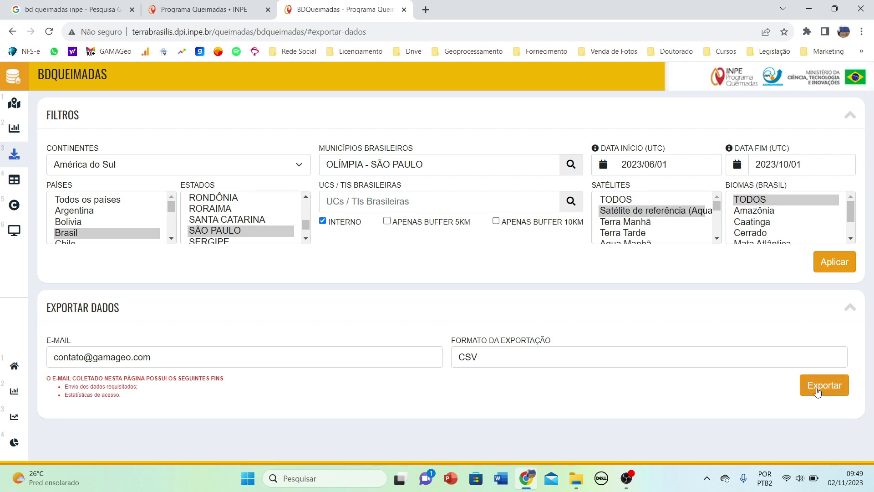
Apply the Olímpia filters, request the export, and acknowledge the e-mail queue confirmation.
left_click(833, 265)
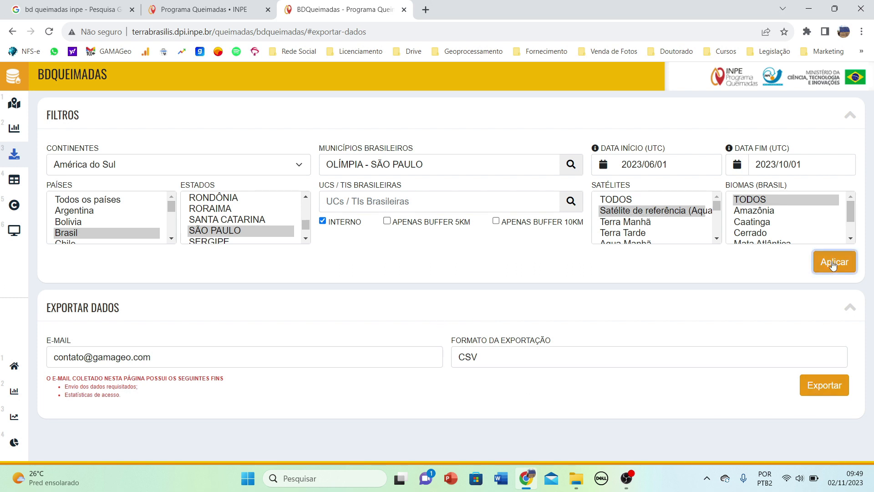
left_click(813, 391)
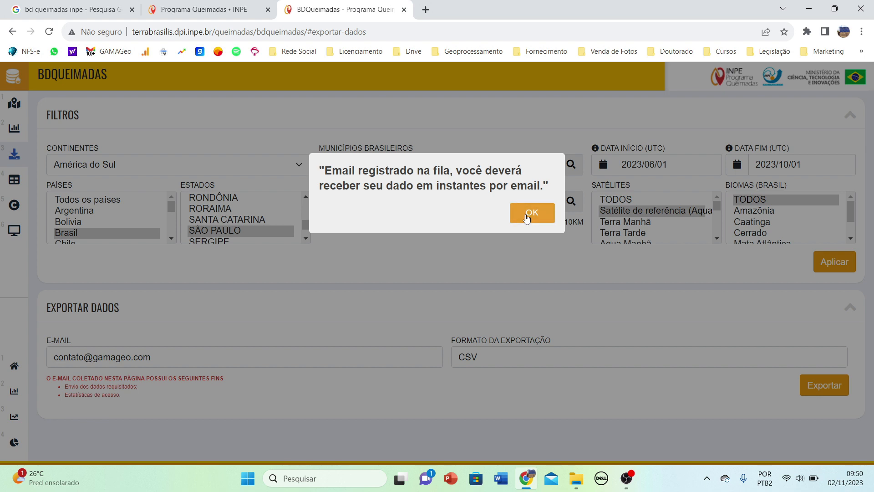
left_click(527, 218)
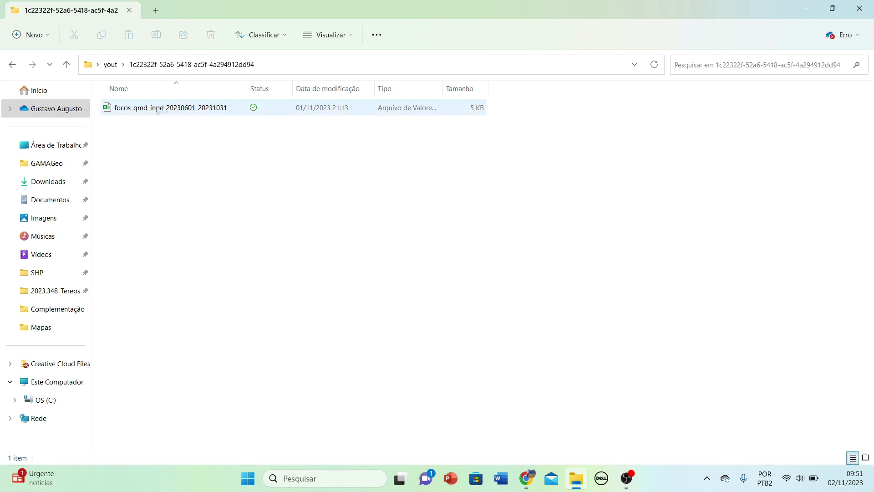
Open focos_qmd_inpe_20230601_20231031 from the download folder in Excel.
mouse_move(157, 111)
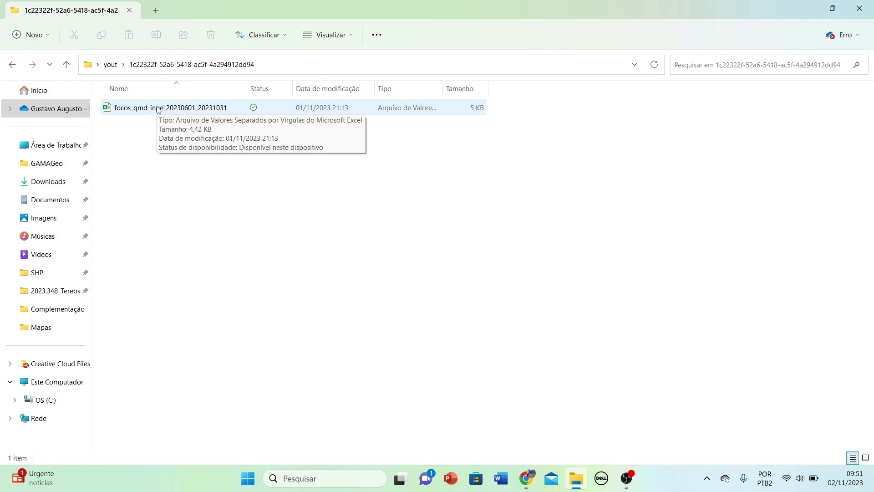
double_click(187, 111)
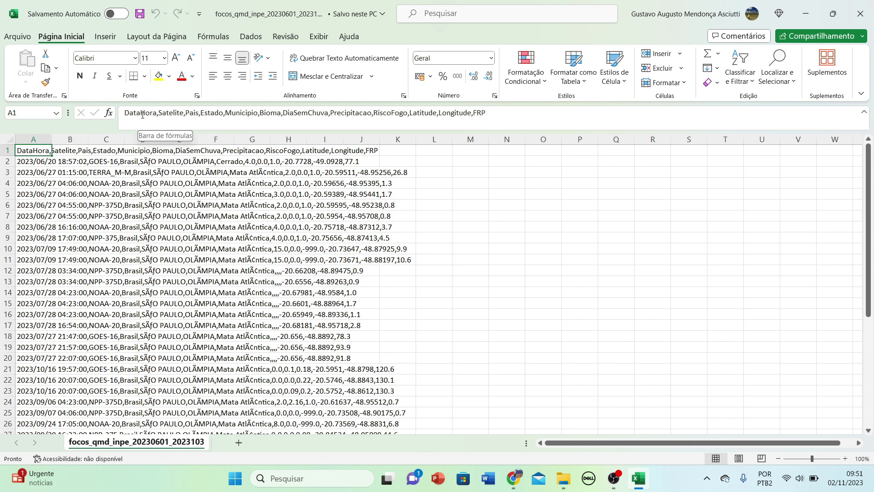
Step through the comma-joined records in column A, confirm column B is empty, and show the Dados tab.
key("Down")
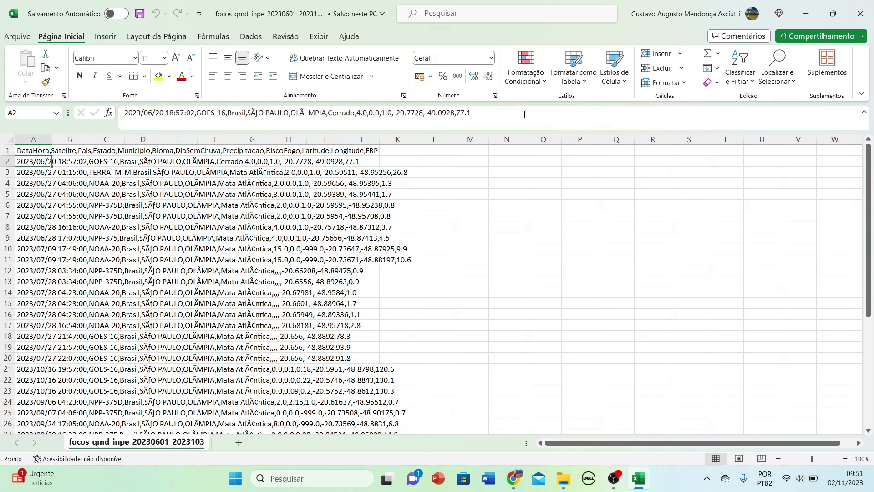
key("Down")
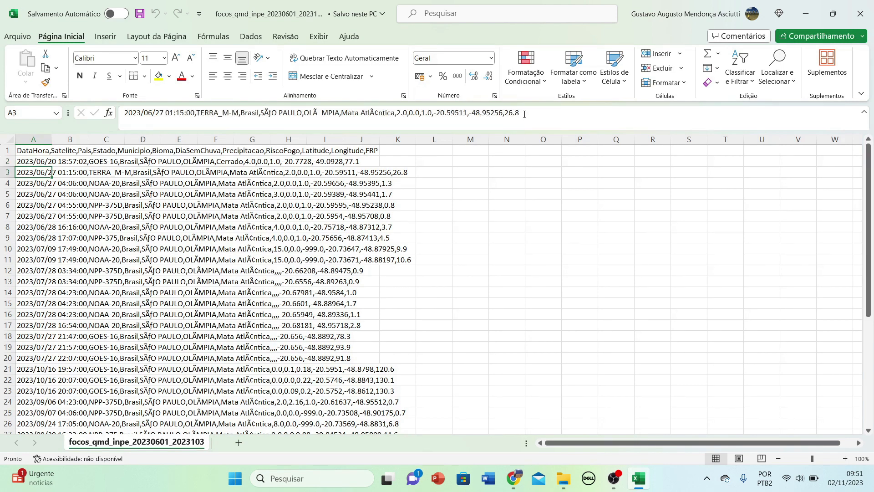
key("Down")
key("Down")
key("Down")
key("Down")
key("Down")
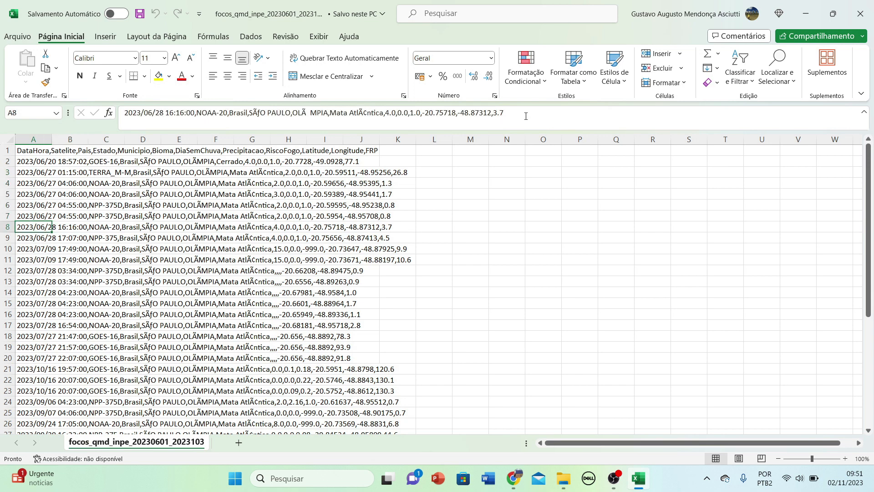
key("Right")
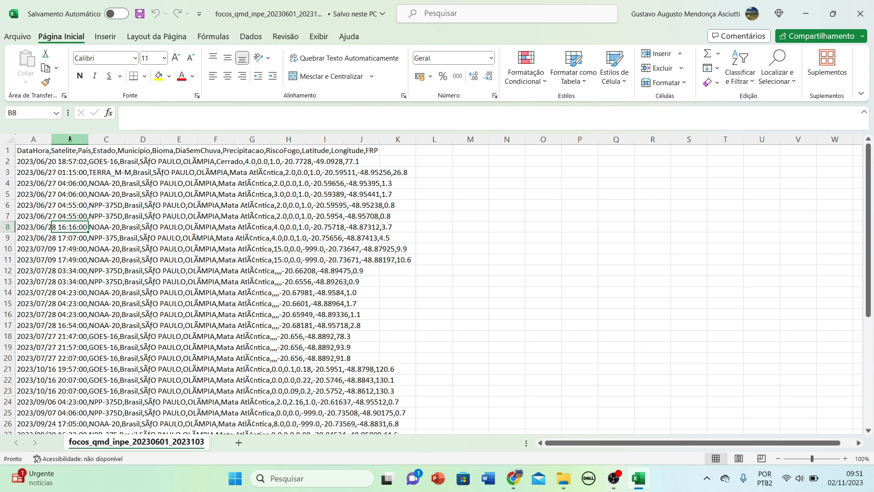
key("Left")
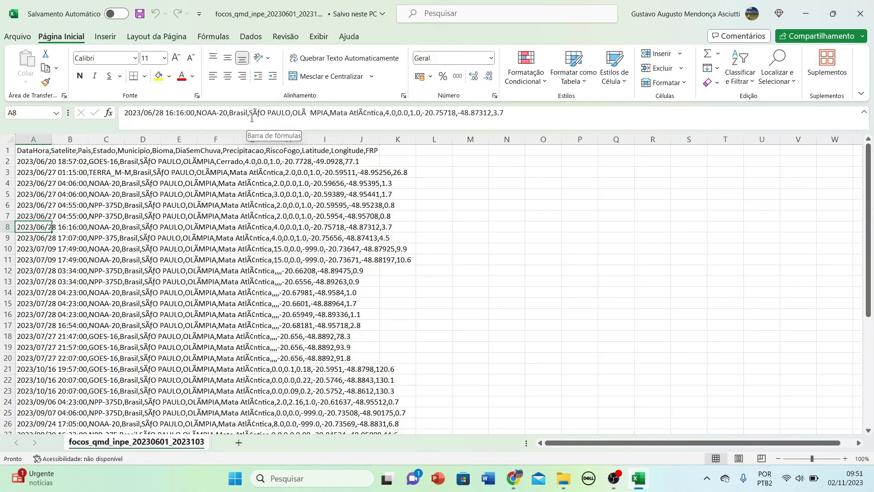
left_click(251, 36)
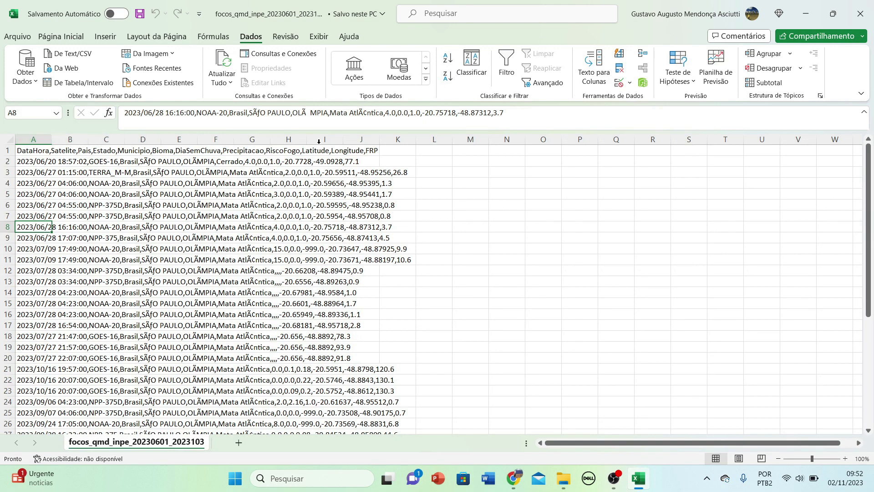
Select all of column A and bring up the Localizar e substituir dialog with Ctrl+U.
left_click(40, 136)
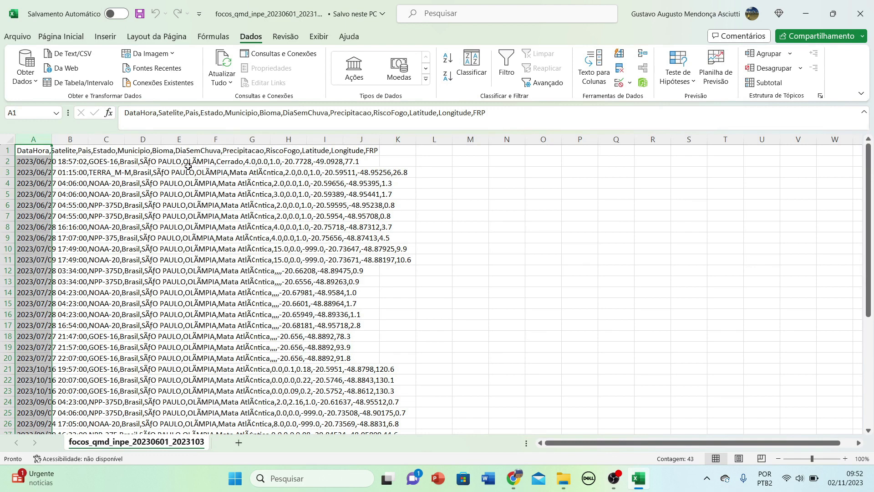
left_click(8, 161)
left_click(21, 160)
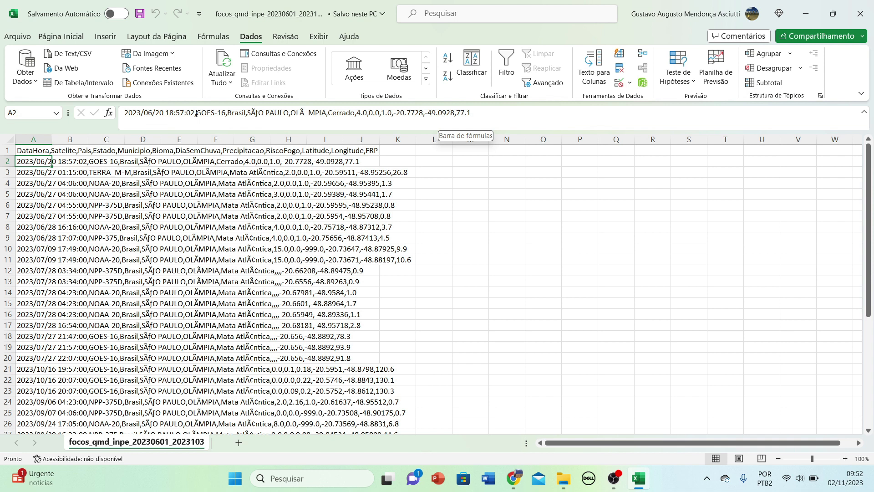
left_click(37, 132)
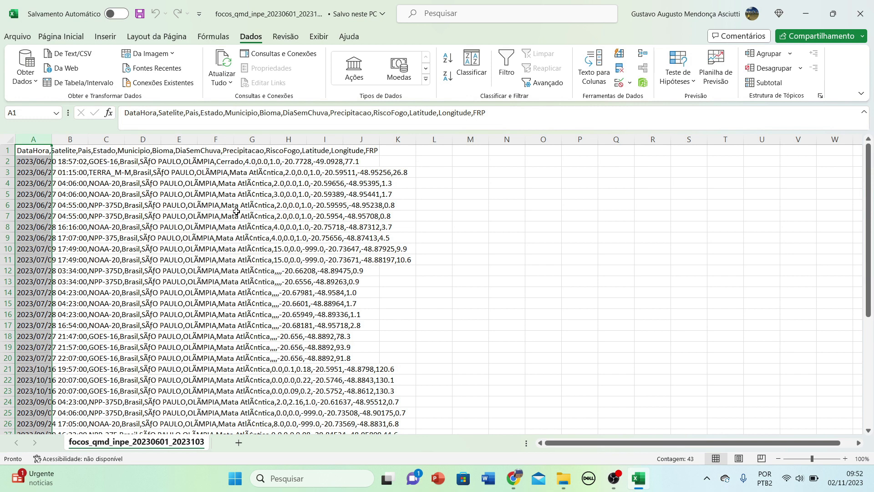
key("ctrl+u")
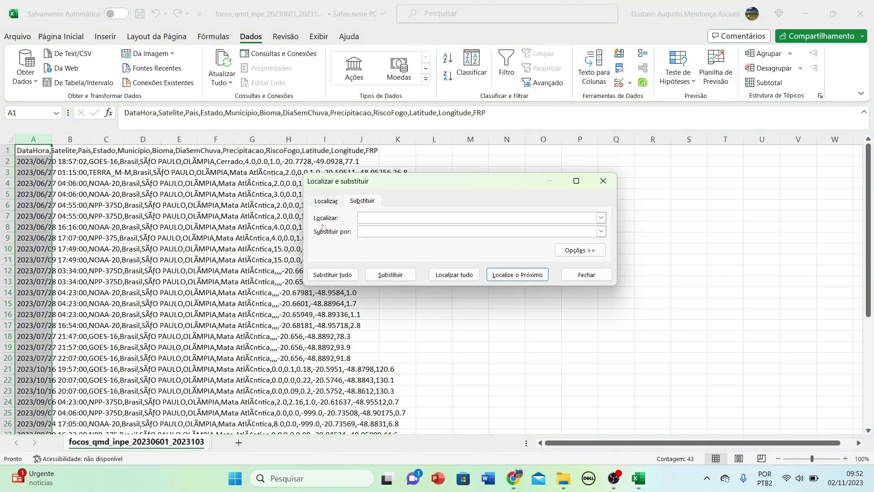
Replace every comma in column A with a semicolon (473 replacements), then reselect column A.
type(",")
left_click(361, 231)
left_click(329, 275)
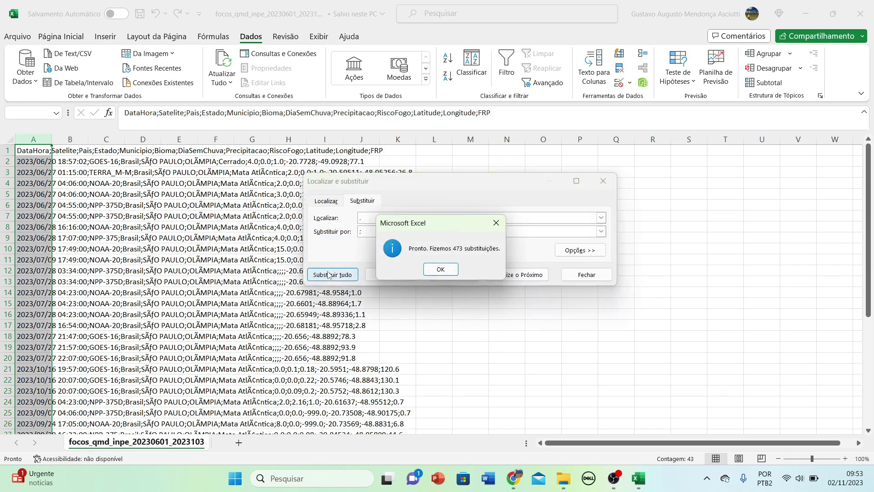
left_click(441, 269)
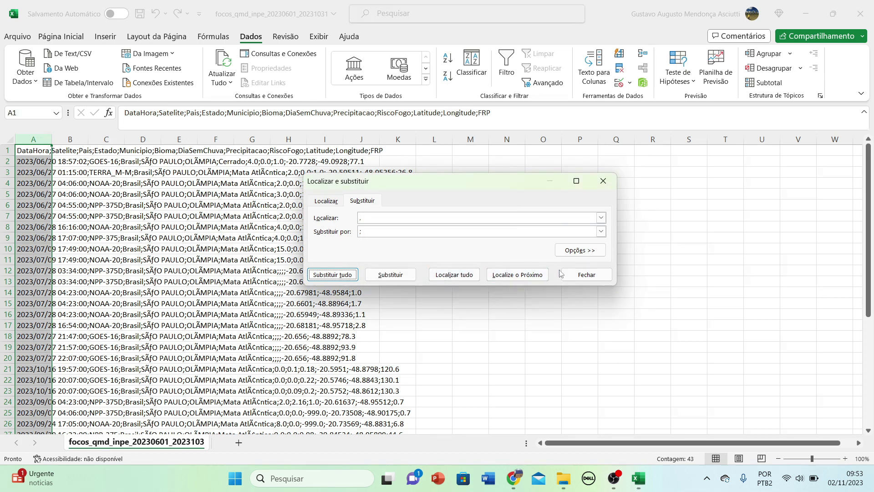
left_click(586, 274)
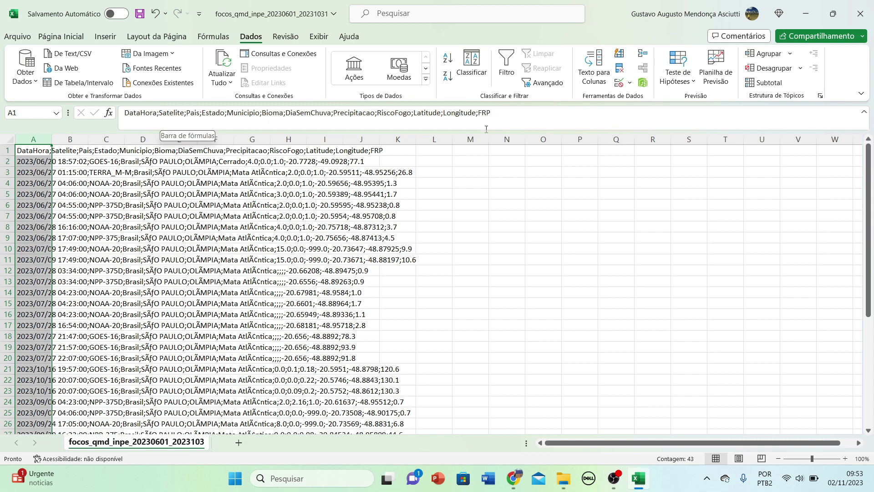
left_click(8, 161)
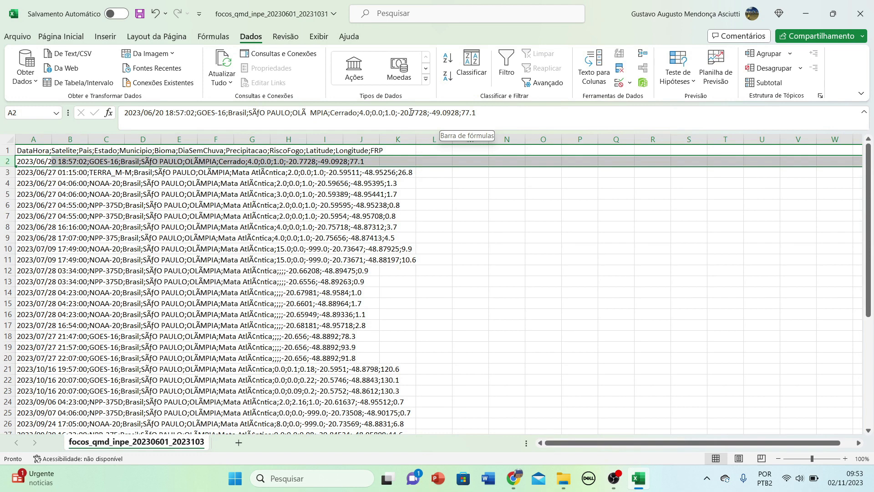
left_click(24, 137)
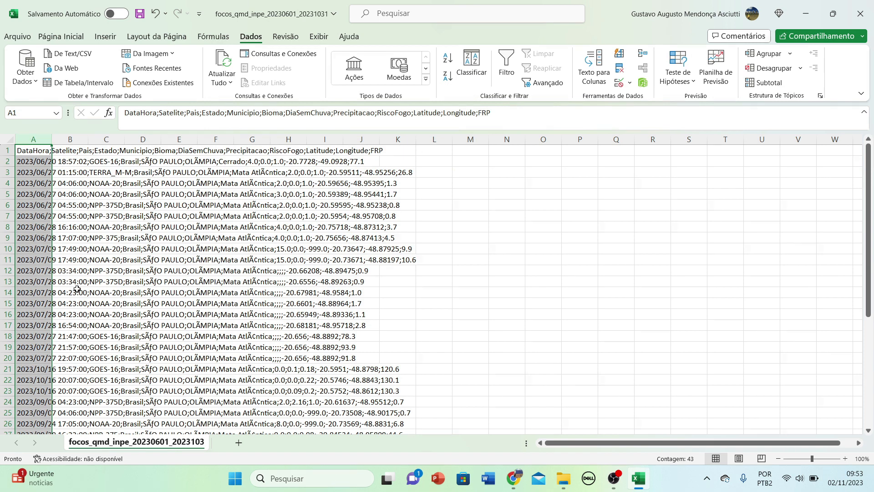
Replace every decimal point with a comma (222 replacements) and check row 2's coordinates.
key("ctrl+u")
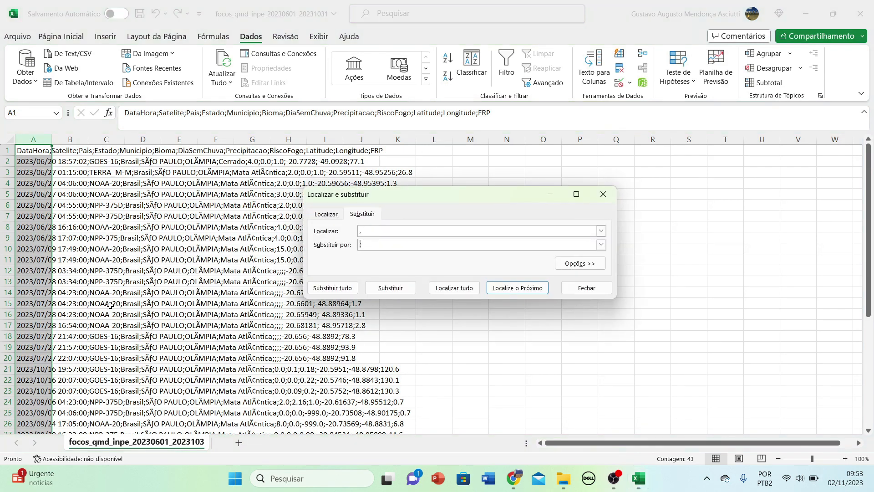
left_click(360, 246)
key("BackSpace")
left_click(329, 289)
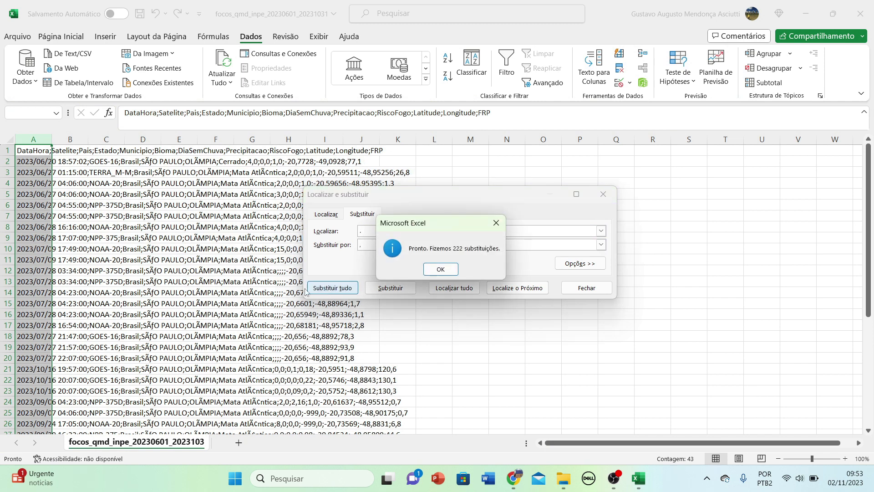
left_click(439, 270)
left_click(587, 287)
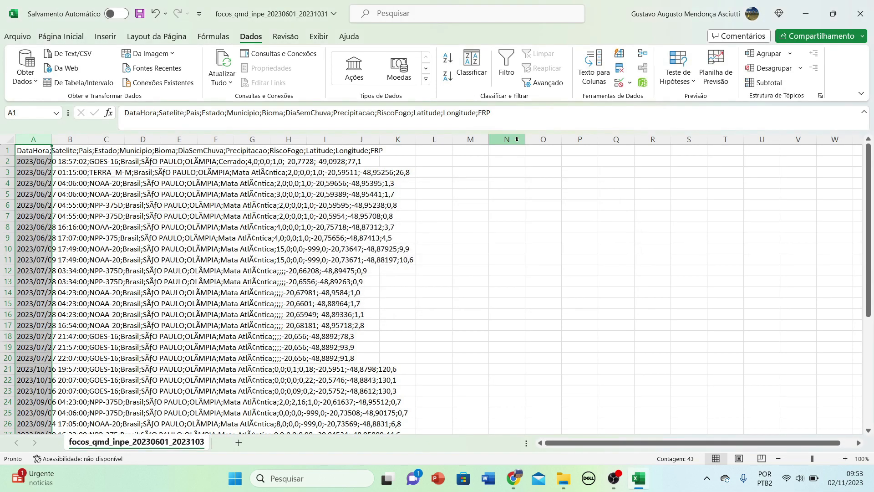
left_click(7, 161)
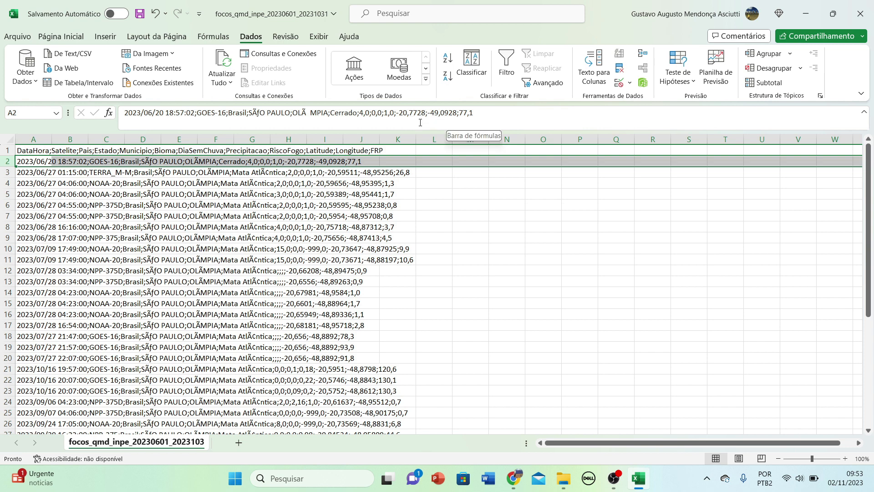
left_click(410, 112)
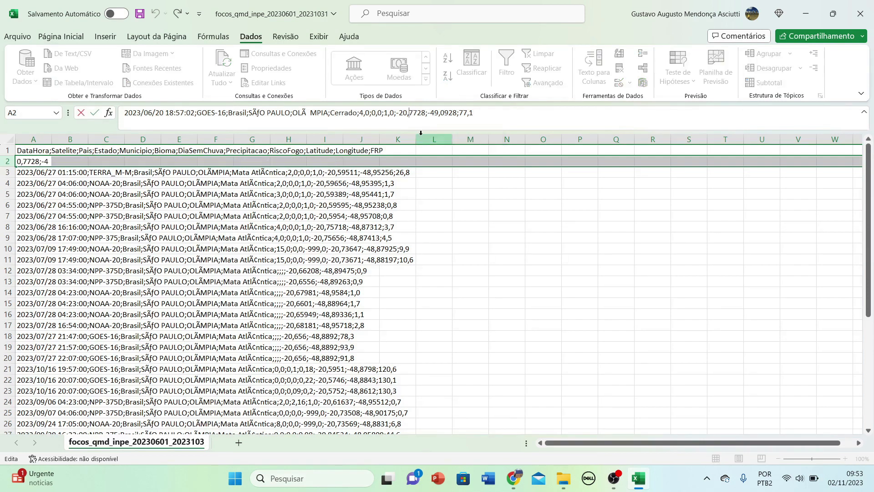
left_click(440, 112)
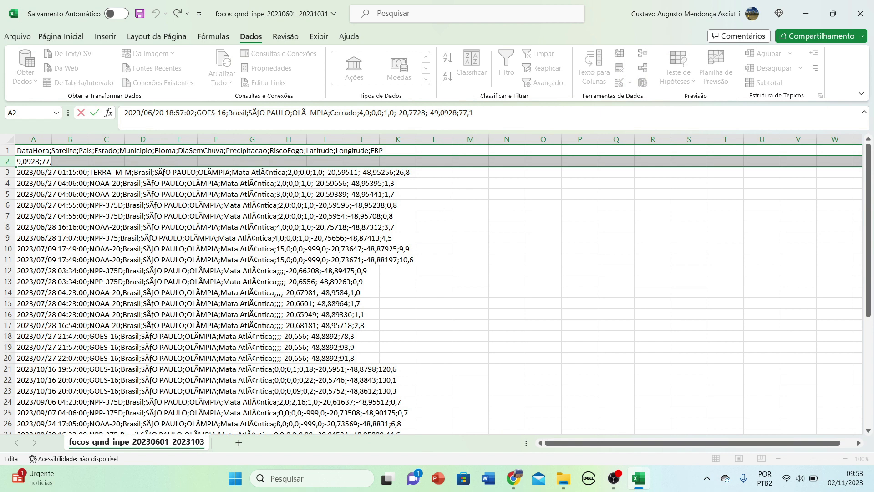
left_click(31, 140)
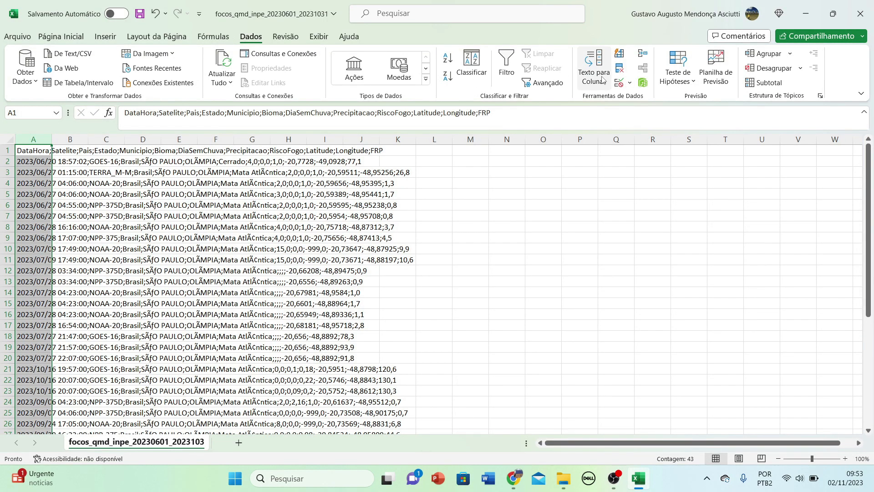
Run Text to Columns on column A using semicolon instead of tab as the delimiter.
double_click(543, 150)
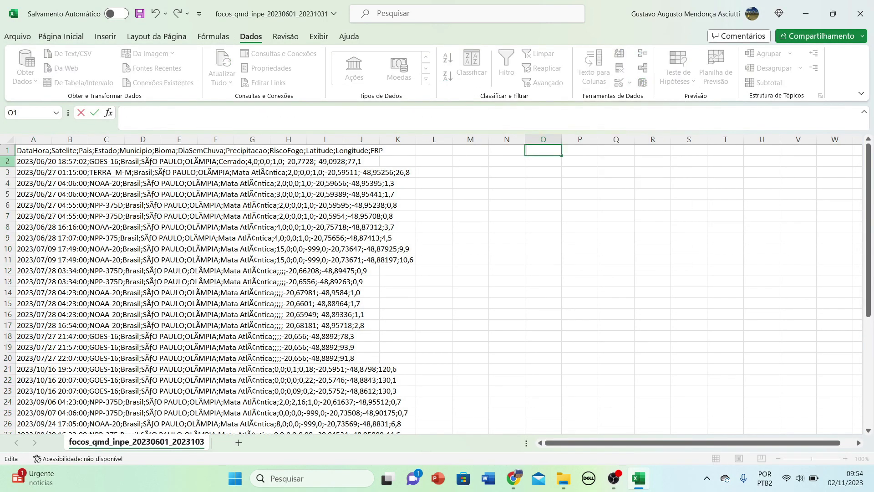
left_click(34, 140)
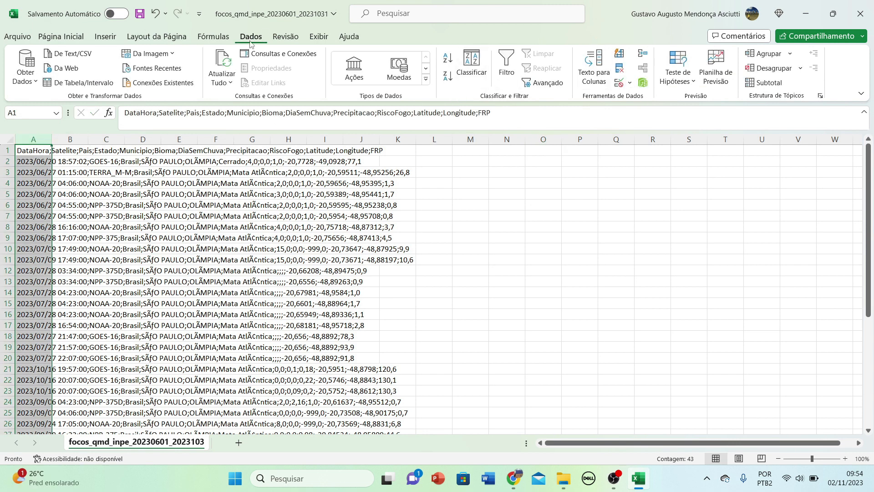
left_click(592, 82)
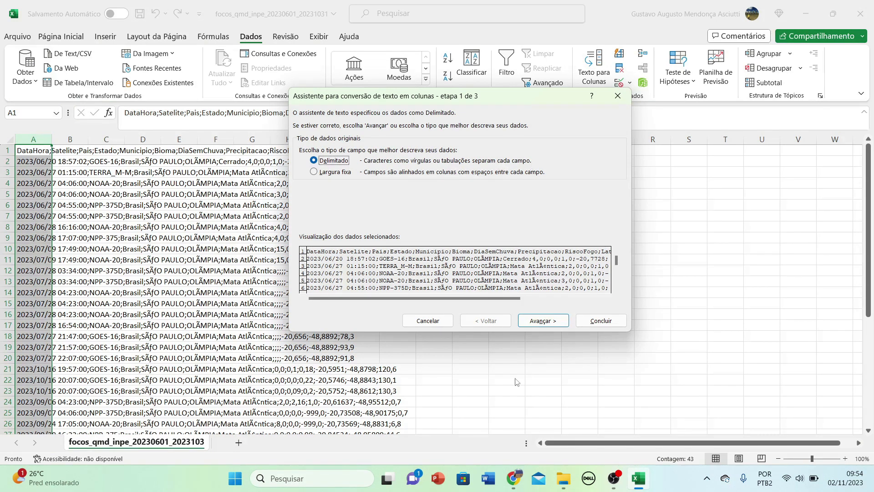
left_click(550, 322)
left_click(303, 149)
left_click(303, 160)
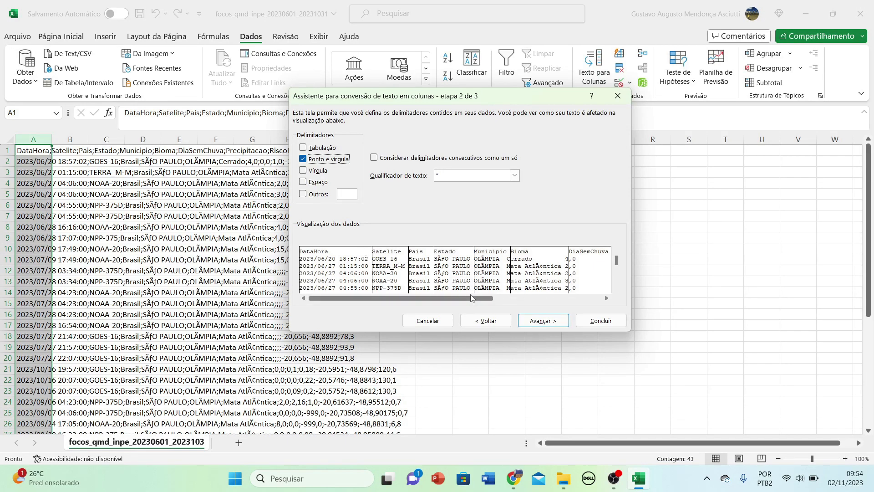
left_click_drag(471, 300, 577, 301)
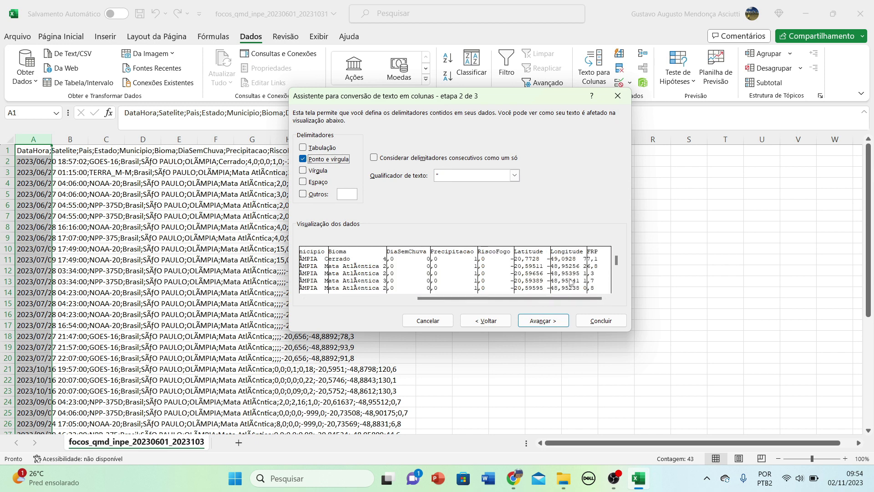
left_click(536, 322)
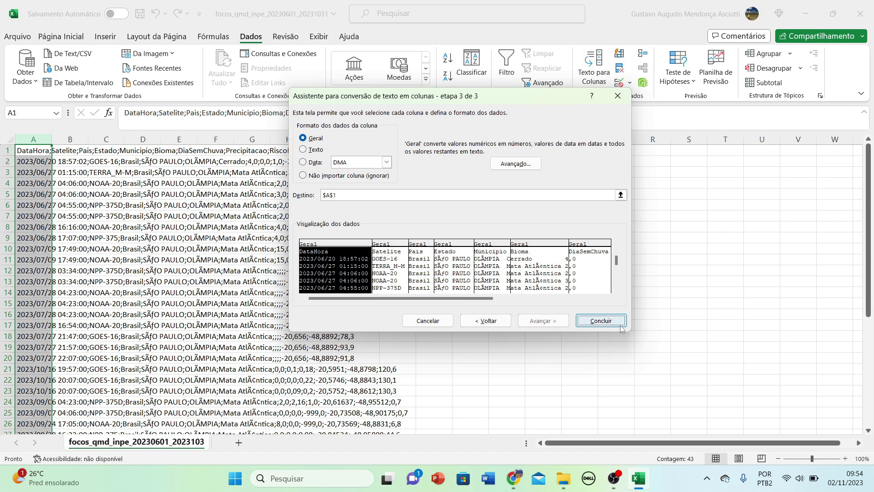
left_click(601, 321)
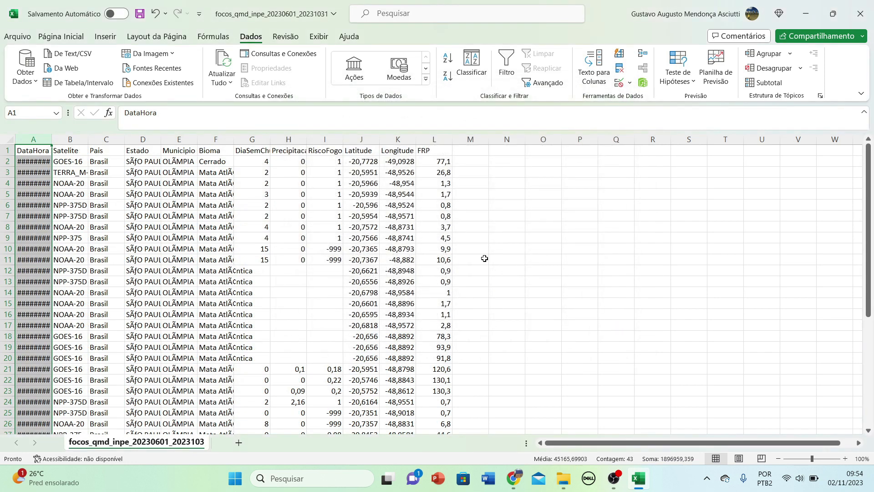
Autofit column A to show full dates and look along the headers to FRP.
double_click(54, 137)
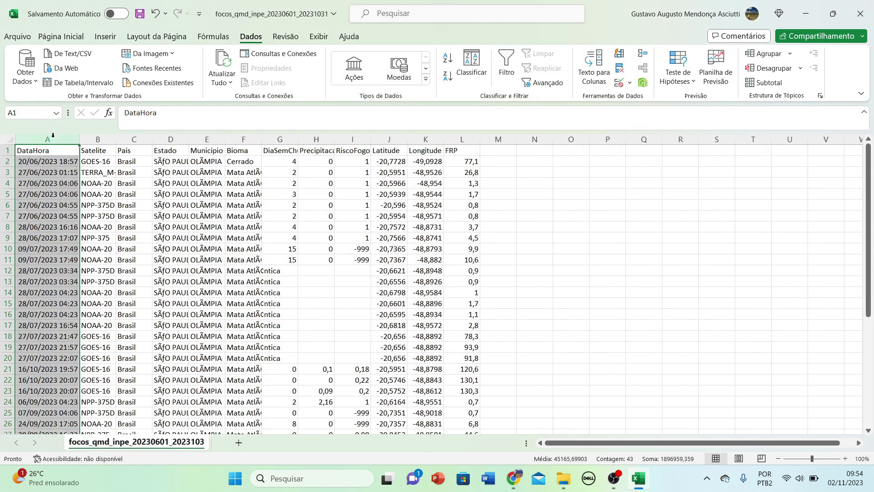
left_click(66, 192)
key("Up")
key("Up")
key("Up")
key("Up")
key("Right")
key("Right")
key("Right")
key("Right")
key("Right")
key("Right")
key("Right")
key("Right")
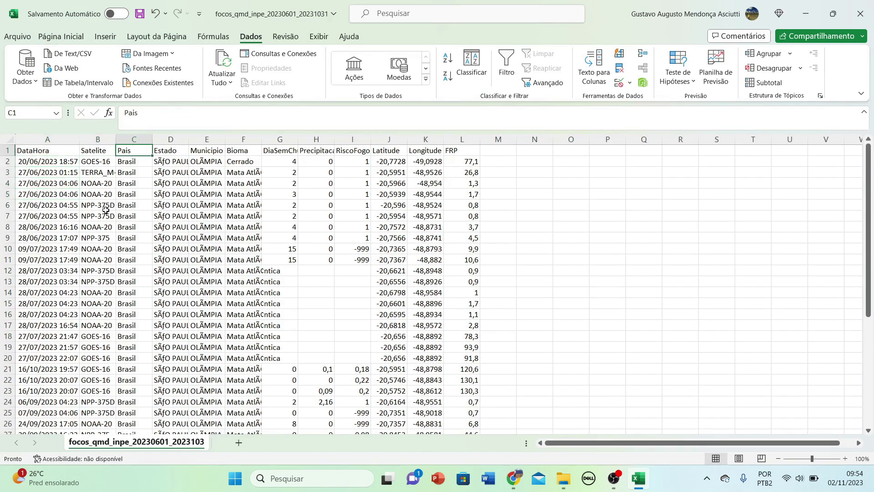
key("Right")
key("Right")
key("Right")
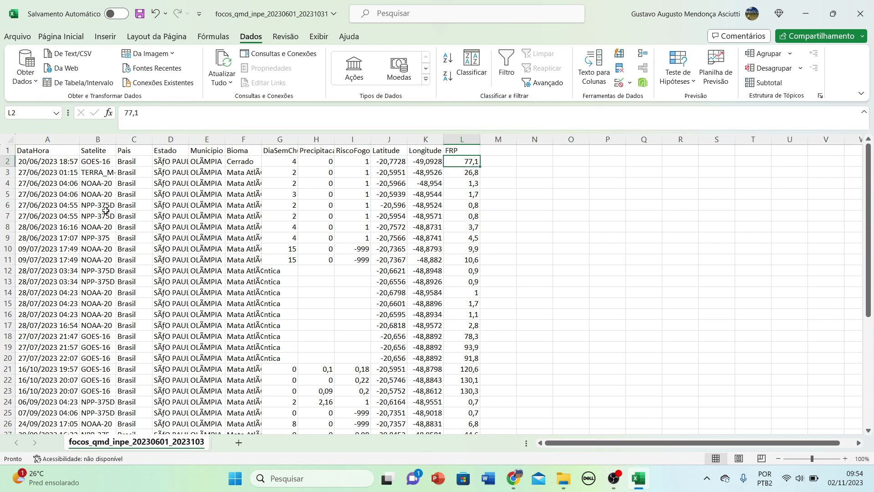
key("Down")
key("Left")
key("Left")
key("Left")
key("Left")
key("Left")
key("Left")
key("Left")
key("Left")
key("Left")
key("Left")
key("Left")
scroll(101, 206, "down", 6)
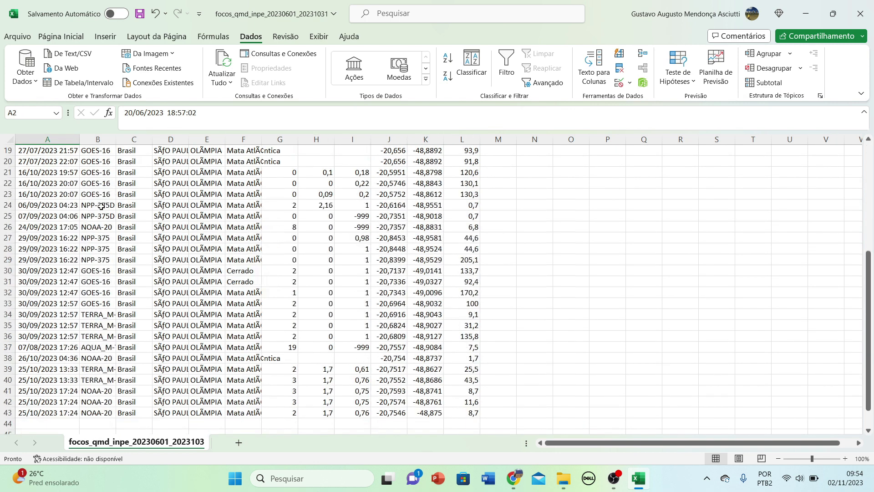
scroll(101, 206, "down", 3)
scroll(425, 320, "up", 2)
Select the whole A1:L43 table, then go back to the DataHora, Satelite and Pais headers.
left_click_drag(477, 376, 4, 110)
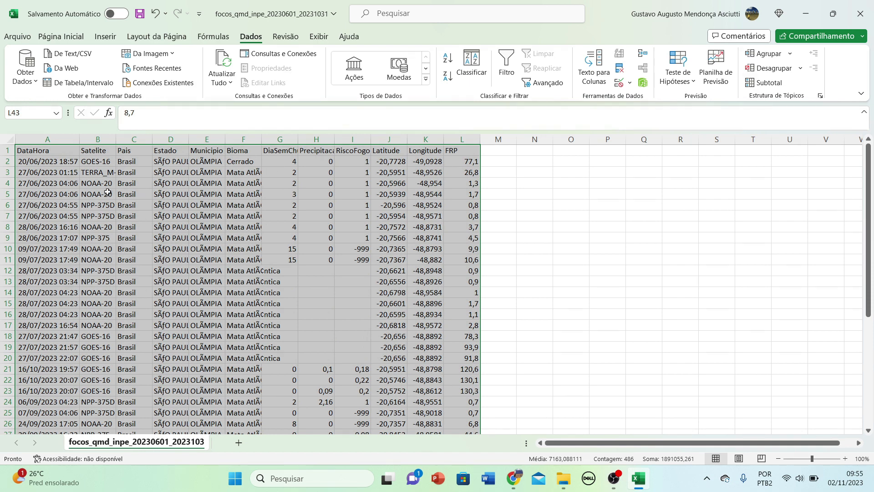
left_click(108, 162)
key("Left")
key("Up")
key("Right")
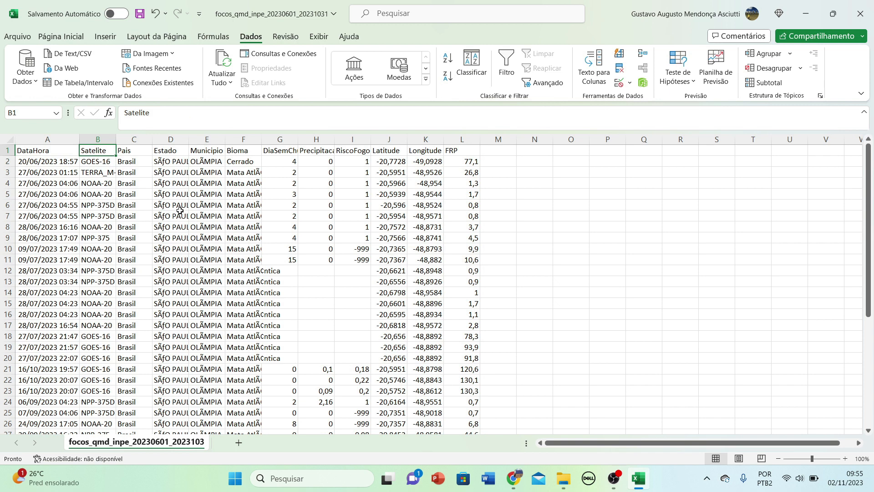
key("Right")
key("Right")
key("Right")
key("Right")
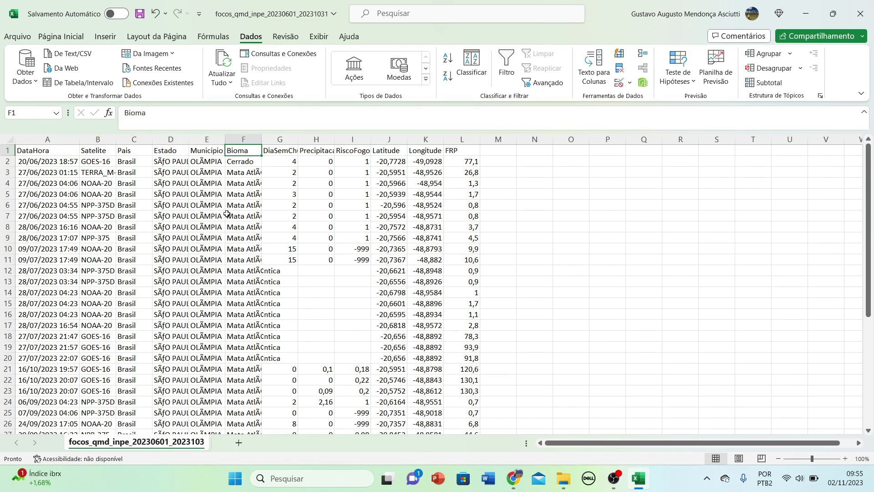
Autofit the Bioma, DiaSemChuva and Precipitacao columns to their contents.
double_click(262, 139)
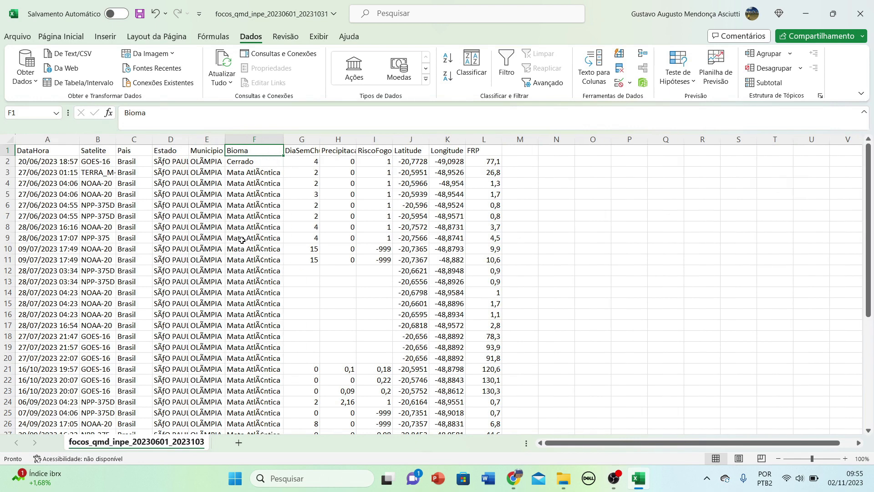
key("Right")
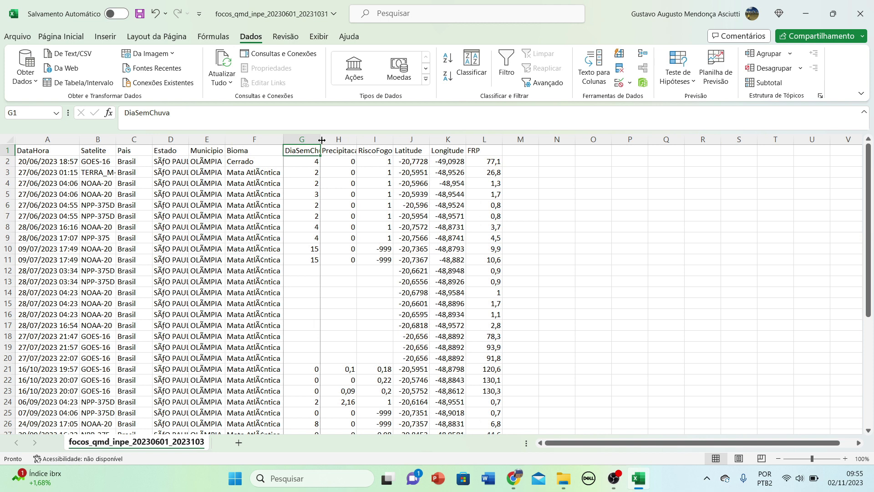
double_click(320, 136)
key("Right")
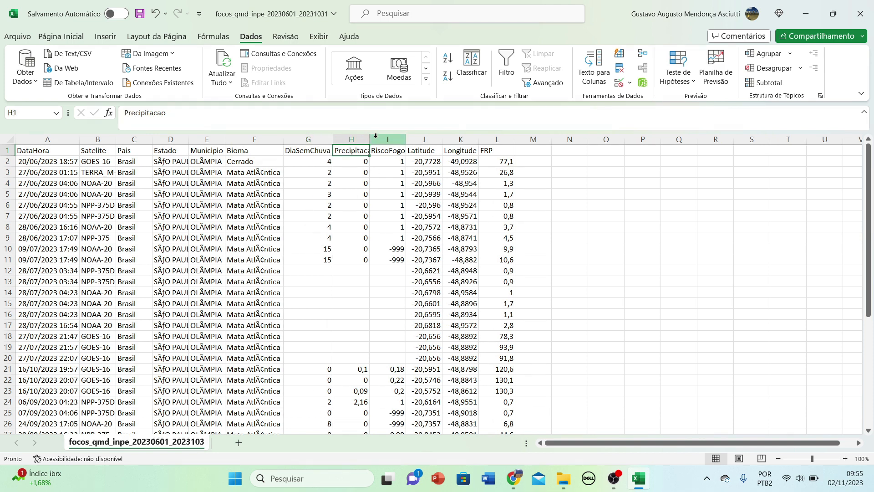
double_click(369, 139)
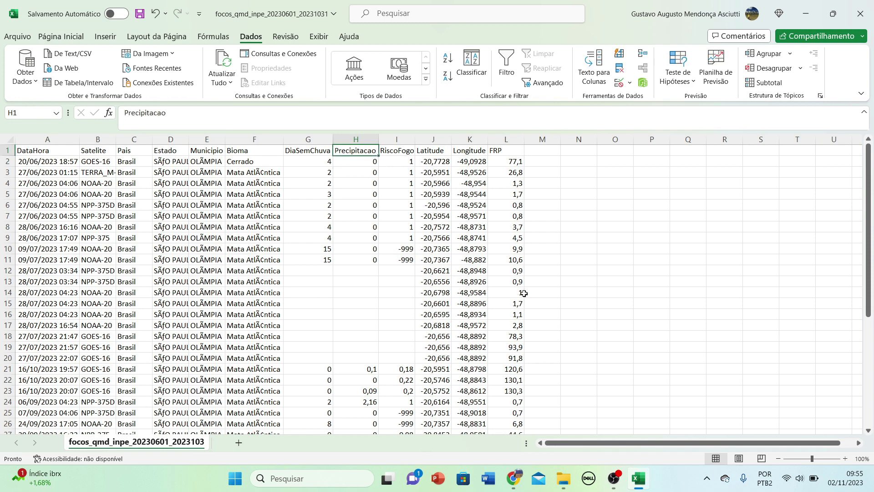
scroll(524, 293, "down", 6)
scroll(524, 293, "up", 5)
scroll(524, 294, "down", 5)
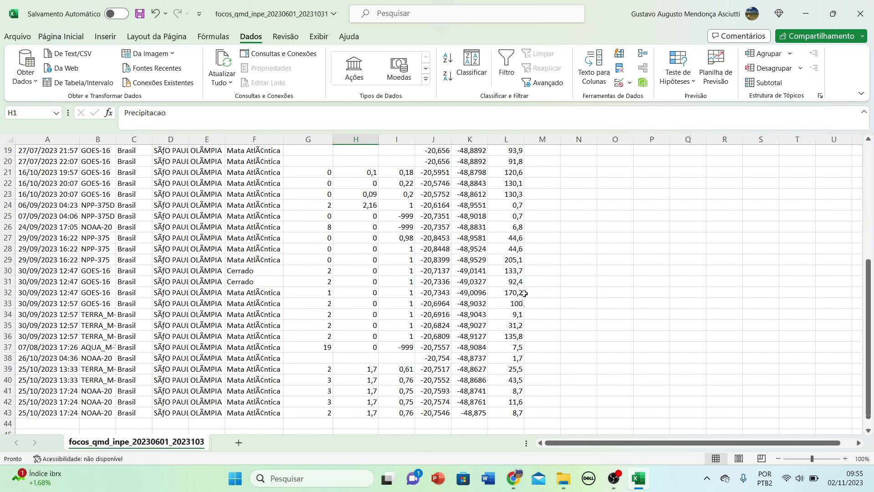
scroll(524, 293, "up", 6)
Review the RiscoFogo, Latitude, Longitude and FRP columns and their values.
key("Right")
key("Left")
key("Right")
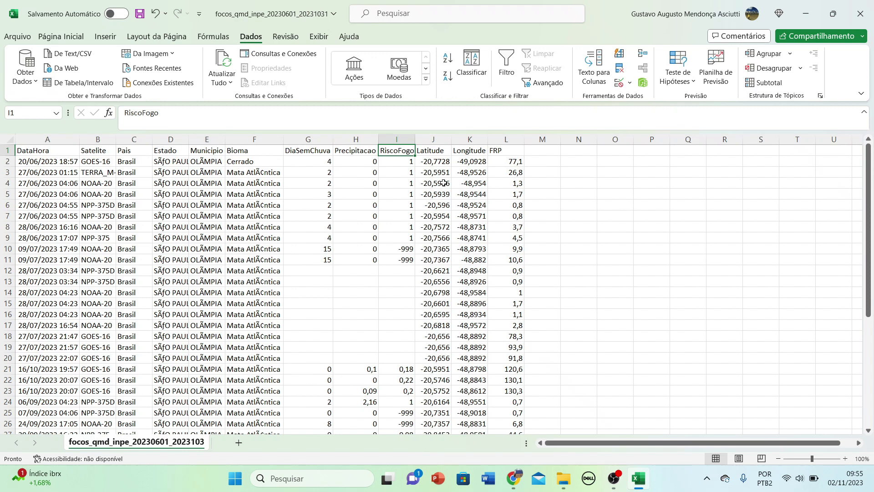
key("Right")
key("Left")
key("Down")
key("Down")
key("Down")
key("Down")
key("Down")
key("Down")
key("Down")
key("Down")
key("Down")
key("Down")
key("Right")
key("Right")
left_click(436, 153)
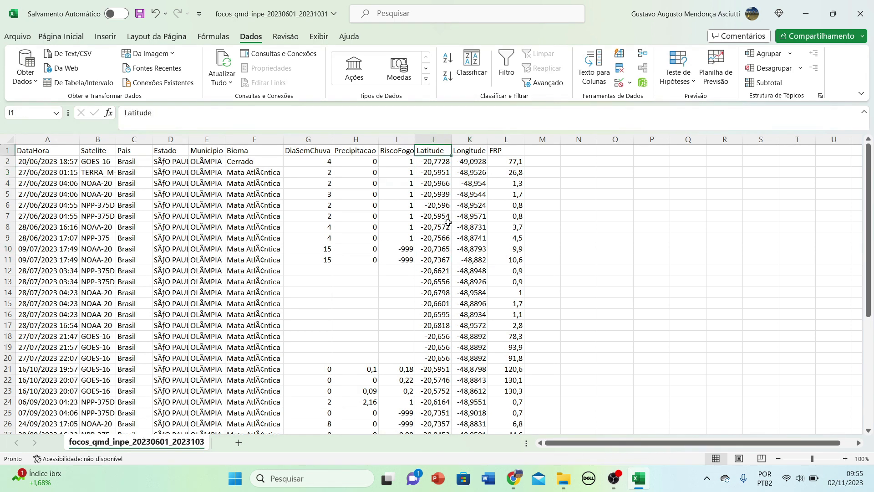
key("Right")
key("Right")
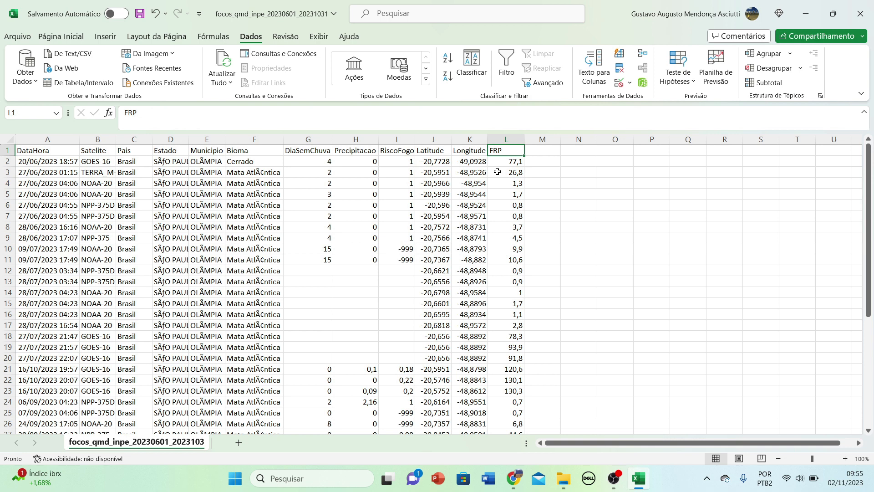
scroll(506, 191, "down", 7)
scroll(499, 262, "up", 7)
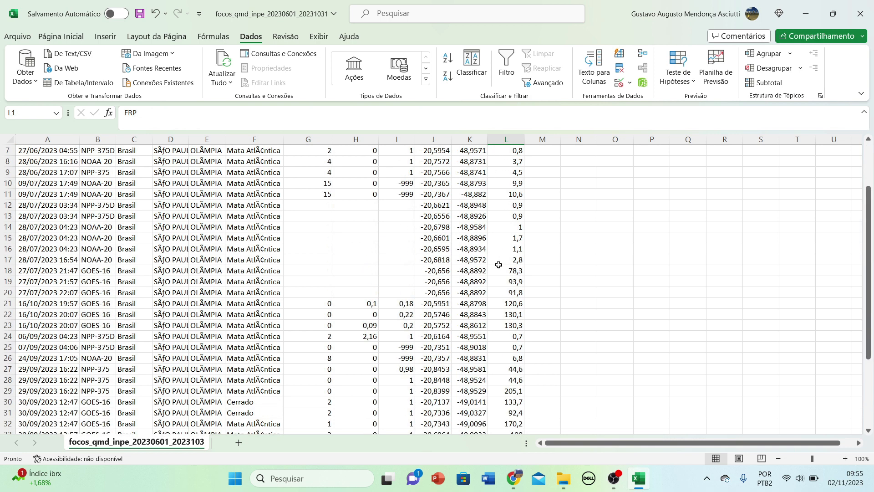
Save focos_qmd_inpe_20230601_20231031 to Este PC as Texto (separado por tabulações) (*.txt).
left_click(18, 37)
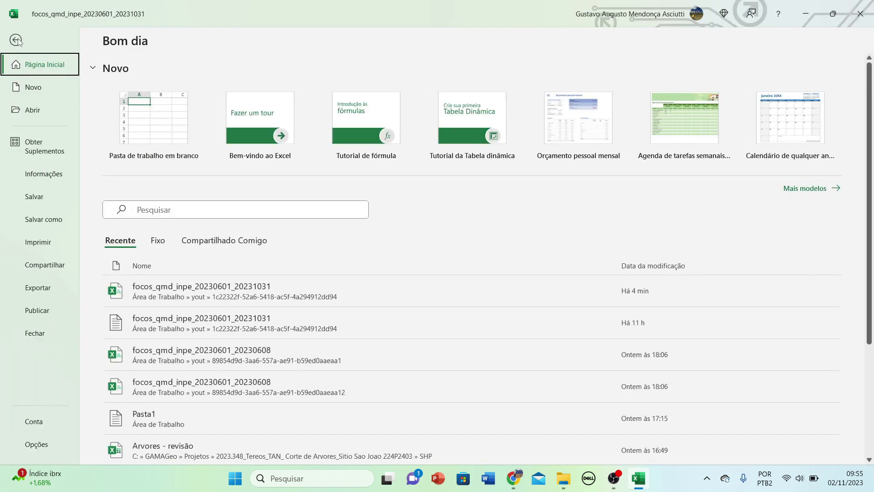
left_click(40, 218)
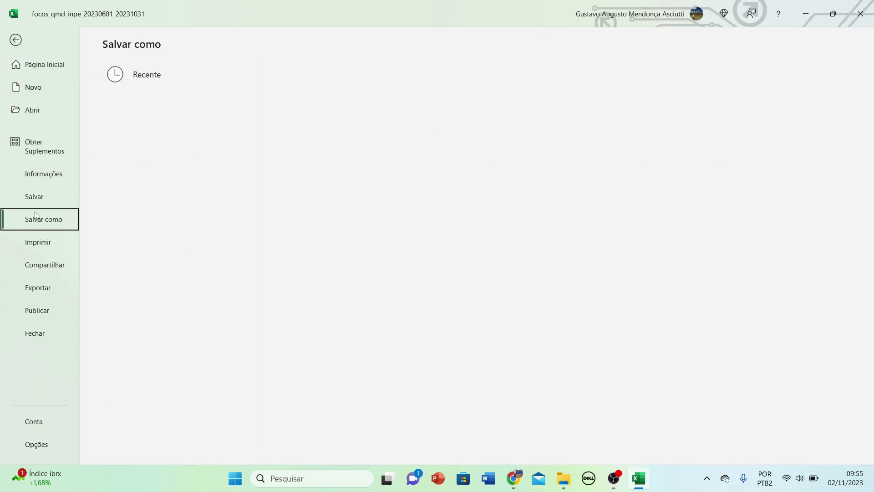
left_click(182, 173)
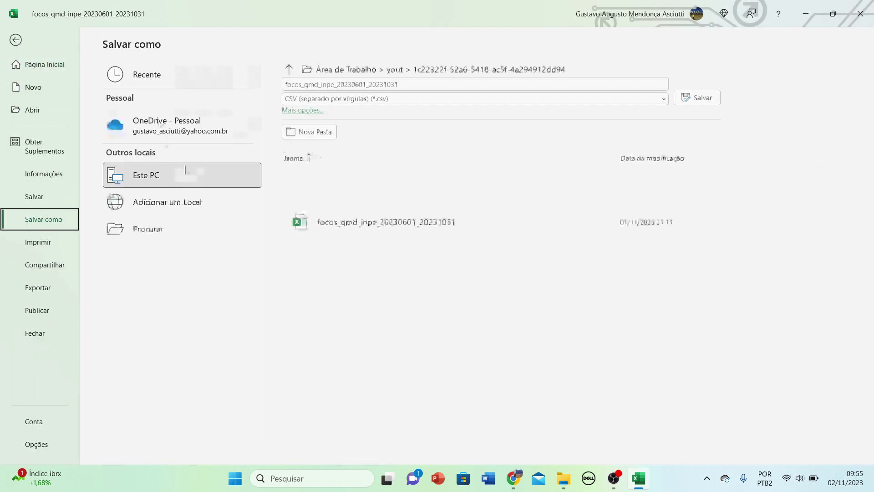
left_click(341, 99)
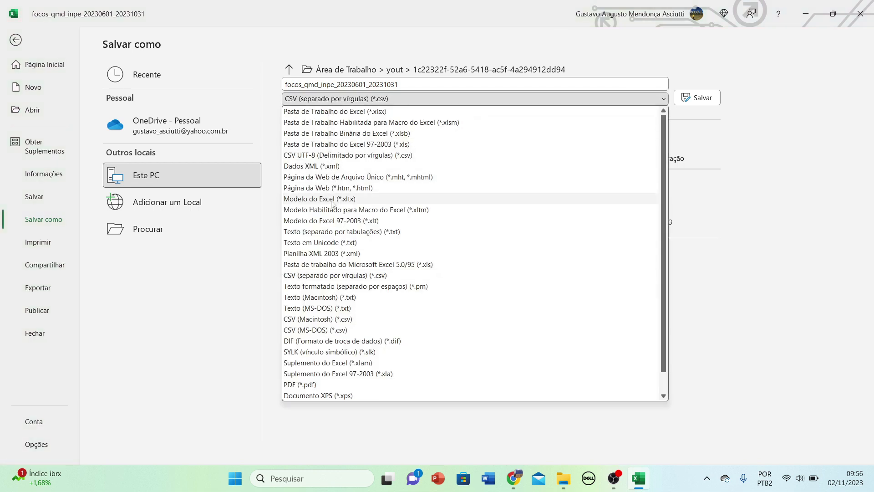
left_click(401, 233)
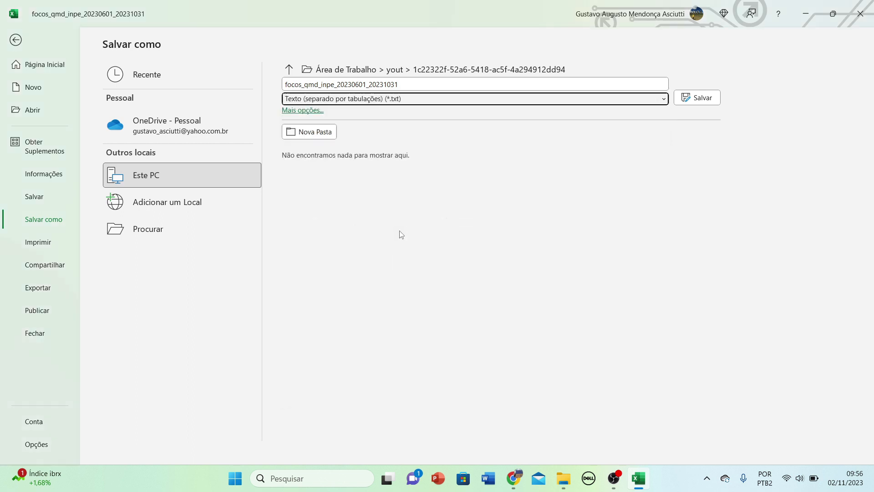
left_click(711, 103)
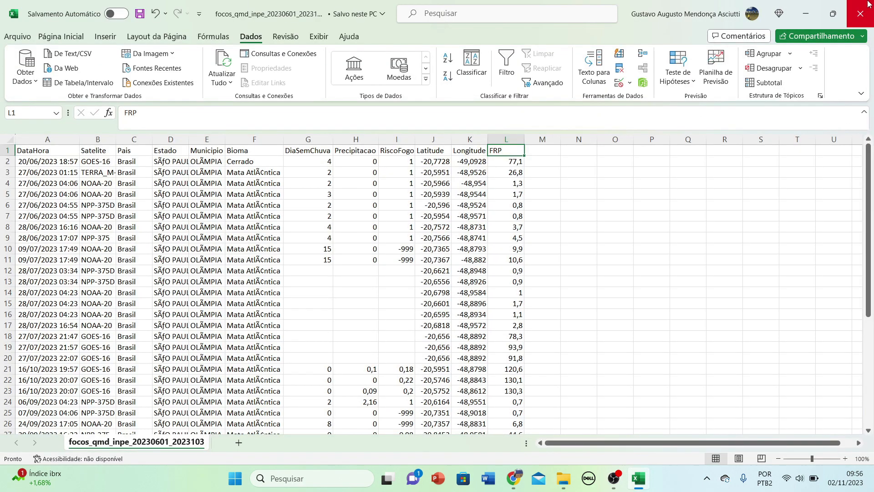
Close Excel and in QGIS choose Camada > Adicionar camada > Adicionar Camada de Texto Delimitado.
left_click(871, 10)
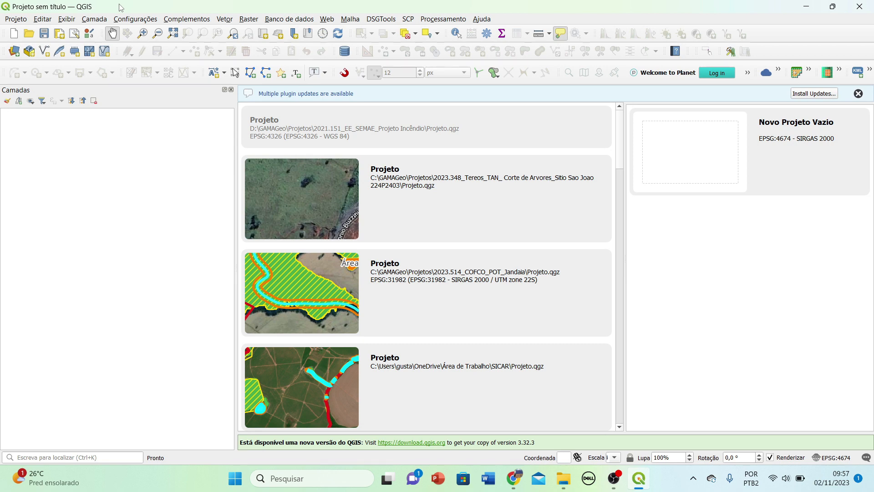
left_click(95, 20)
mouse_move(100, 56)
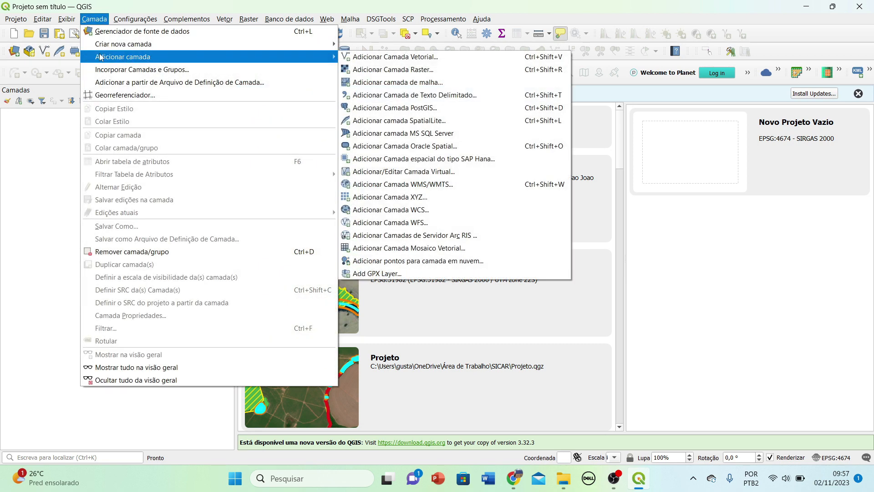
left_click(371, 95)
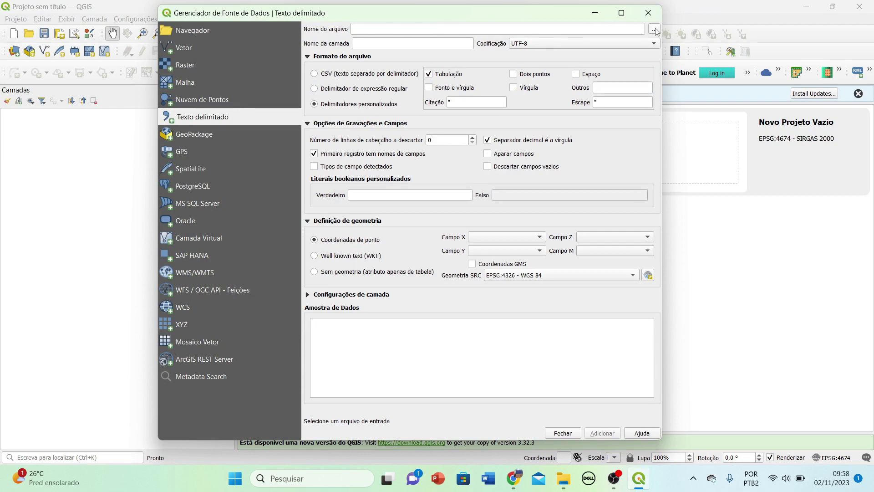
Load the tab-delimited focos_qmd_inpe_20230601_20231031 file and check its Latitude and Longitude columns.
left_click(655, 30)
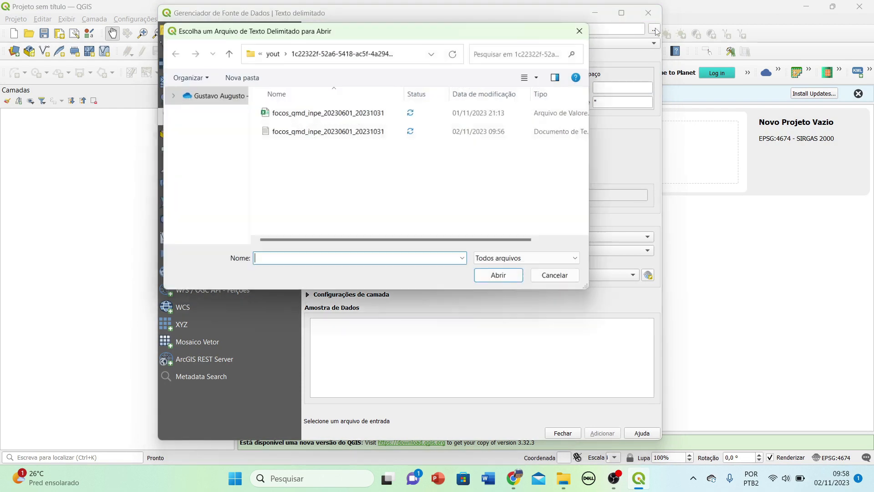
left_click(317, 132)
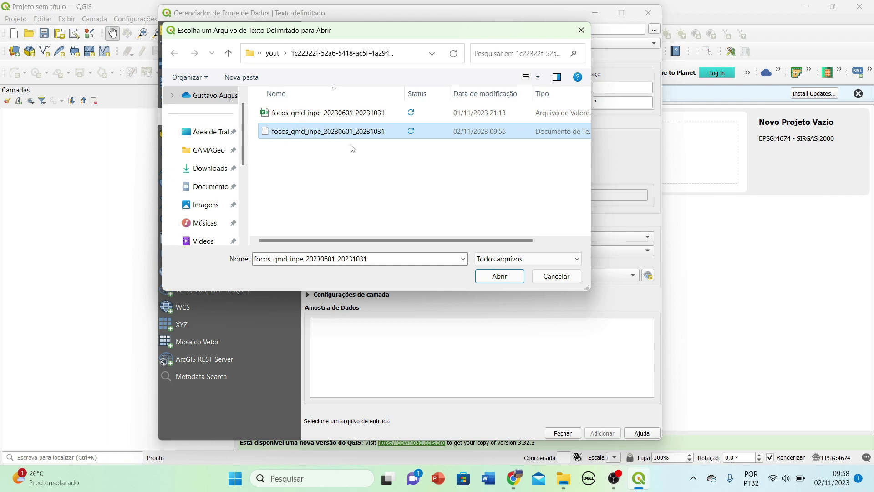
left_click(501, 276)
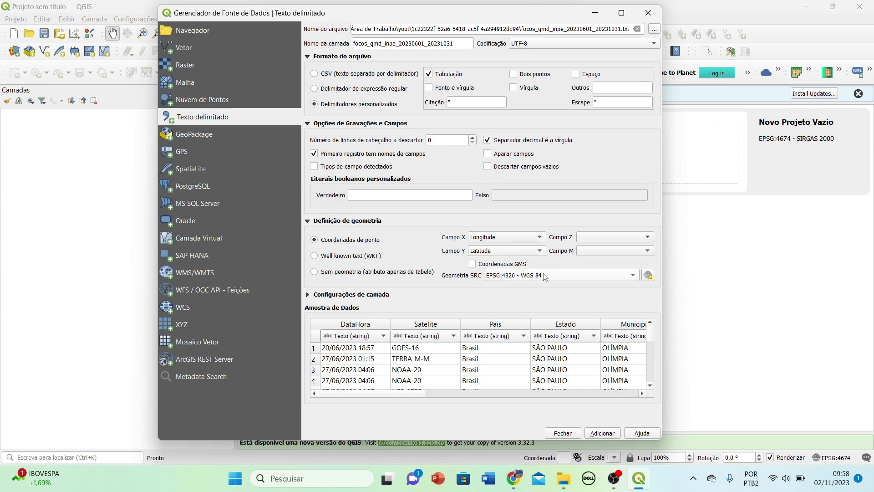
left_click(603, 394)
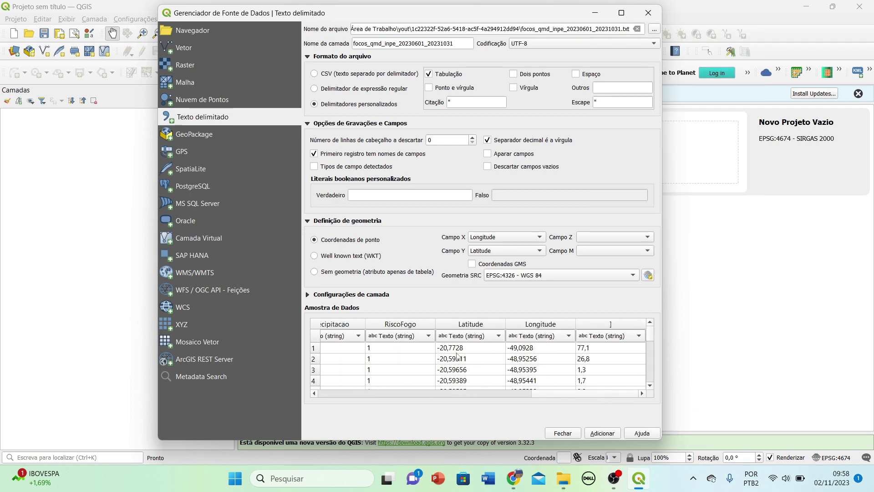
Set the point geometry CRS to EPSG:4326 - WGS 84.
left_click(531, 278)
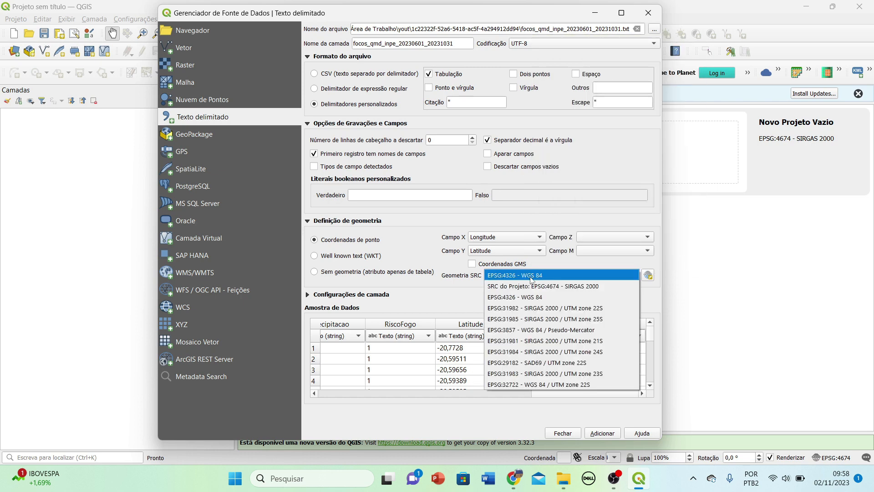
left_click(531, 276)
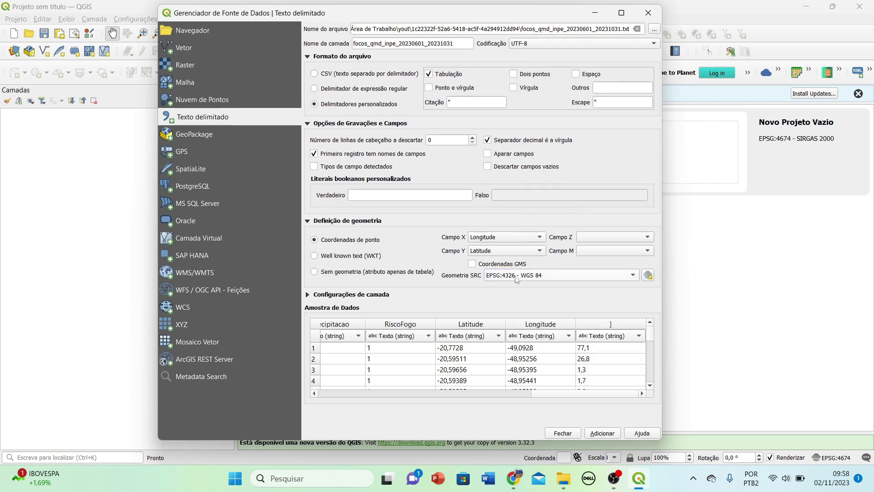
left_click(517, 278)
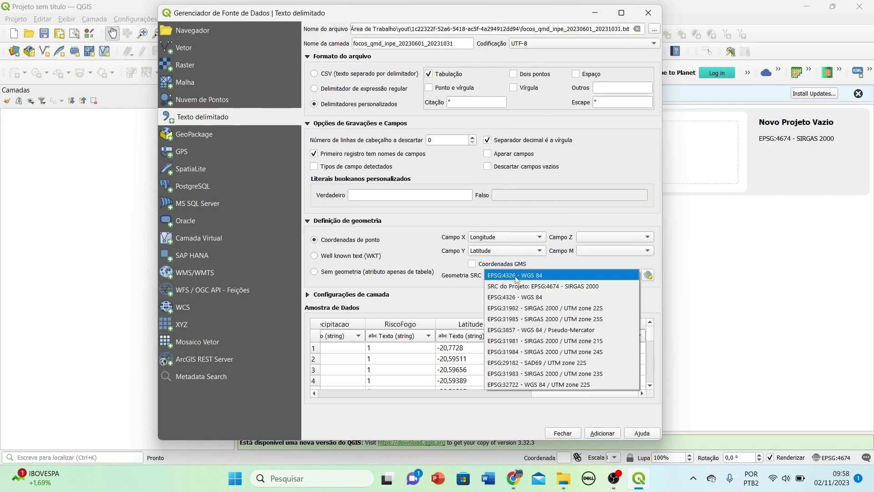
left_click(517, 275)
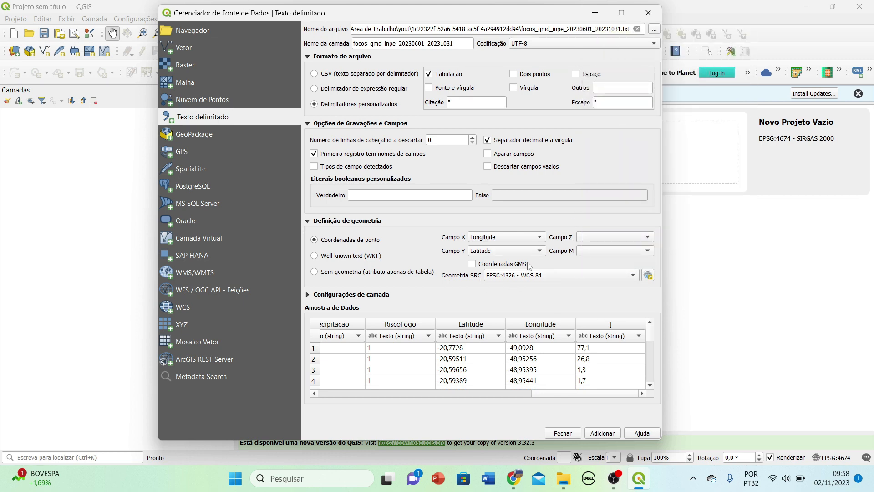
mouse_move(524, 281)
Add the fire-foci point layer, dismiss the plugin notice, and open the layer's attribute table.
left_click(601, 433)
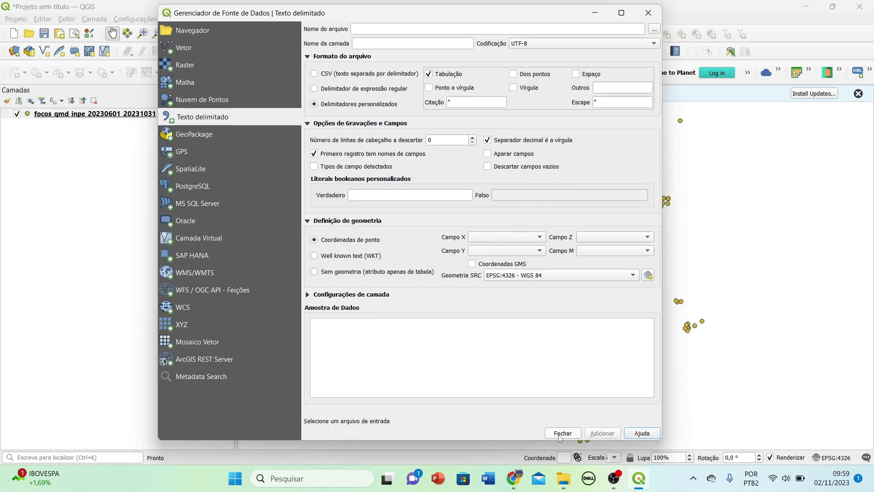
left_click(562, 434)
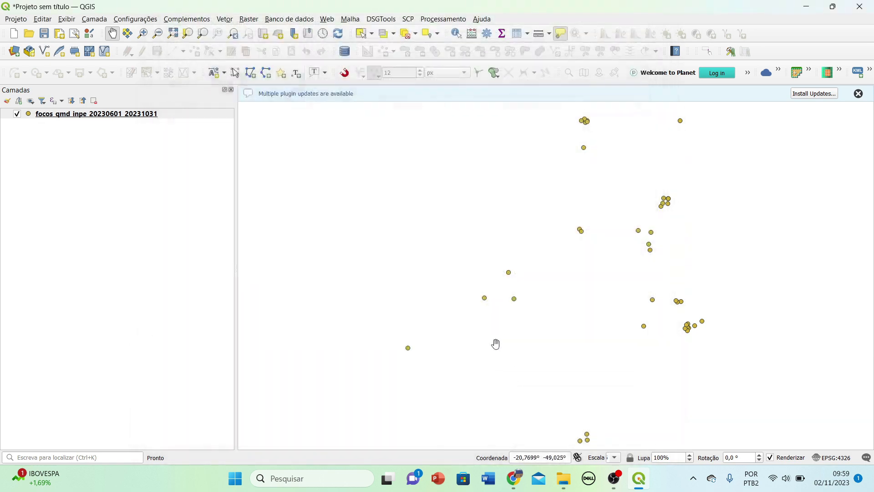
left_click(858, 93)
mouse_move(588, 172)
left_mouse_down()
mouse_move(584, 189)
mouse_move(584, 176)
left_mouse_up()
scroll(600, 250, "down", 1)
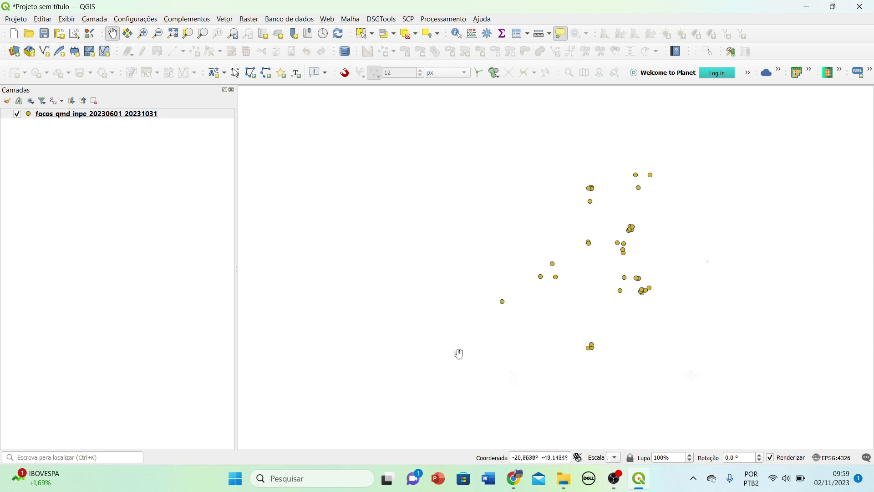
right_click(92, 120)
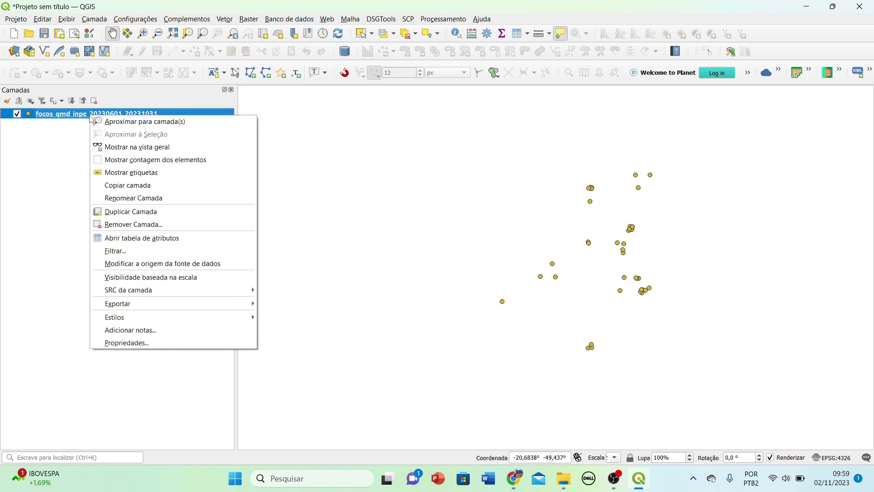
left_click(106, 237)
Maximize the 42-record fire-foci attribute table, scroll through its rows, then close it.
left_click(615, 144)
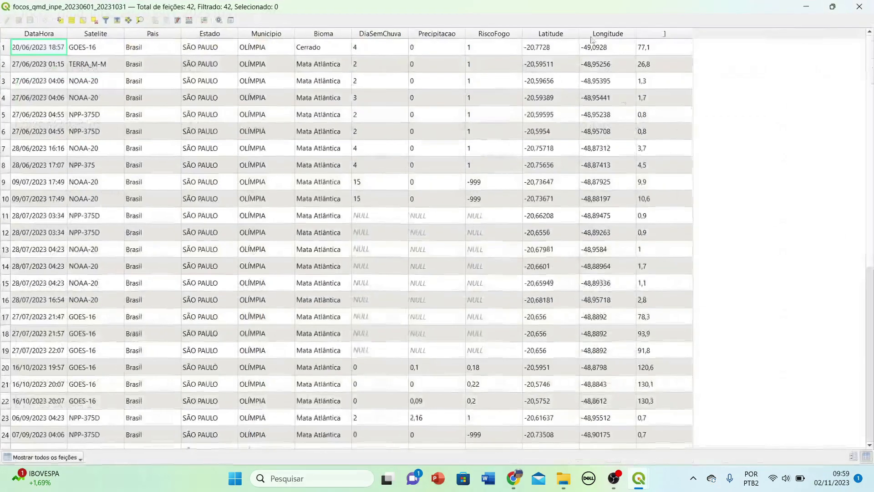
scroll(92, 152, "down", 6)
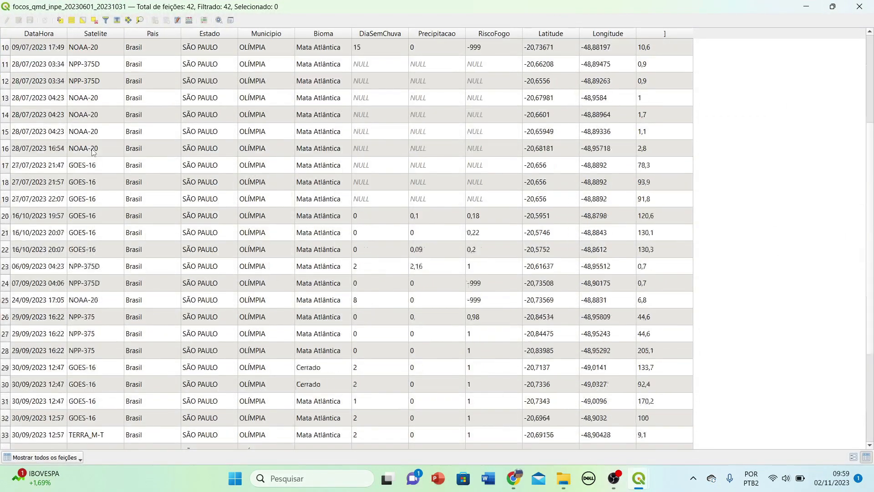
left_click_drag(872, 315, 873, 113)
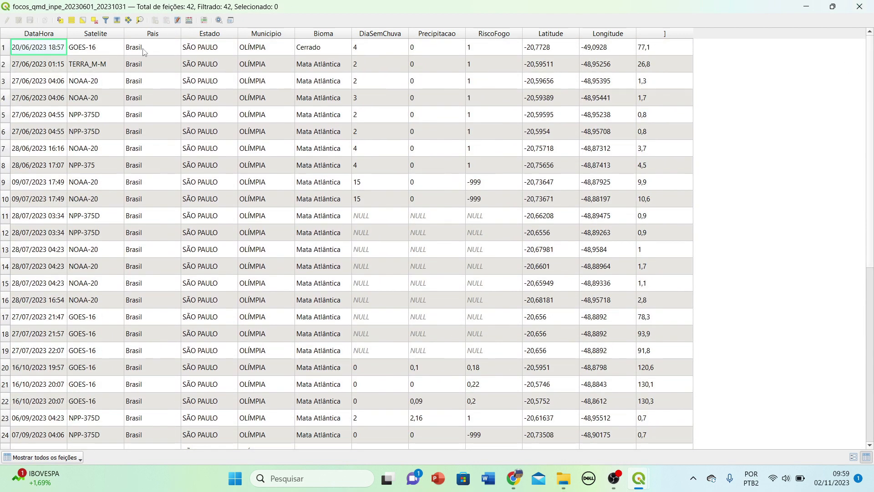
left_click(859, 6)
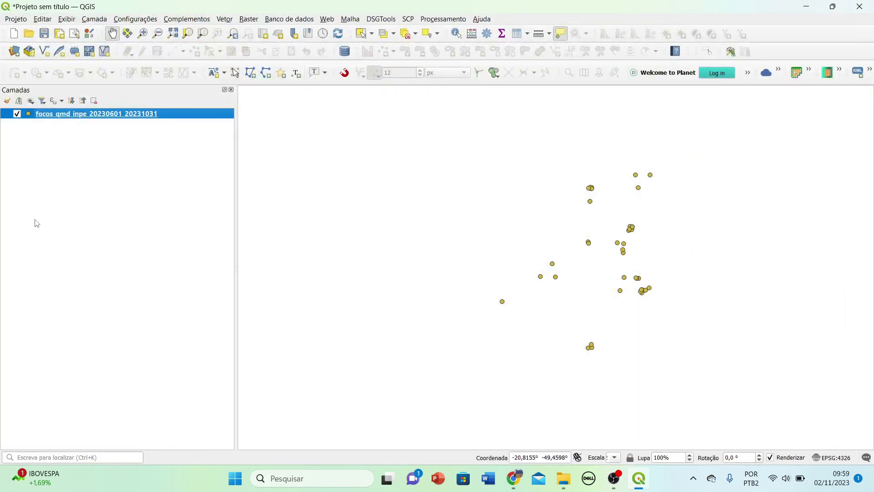
Open the fire-foci layer properties and switch its symbology to Categorized.
right_click(49, 117)
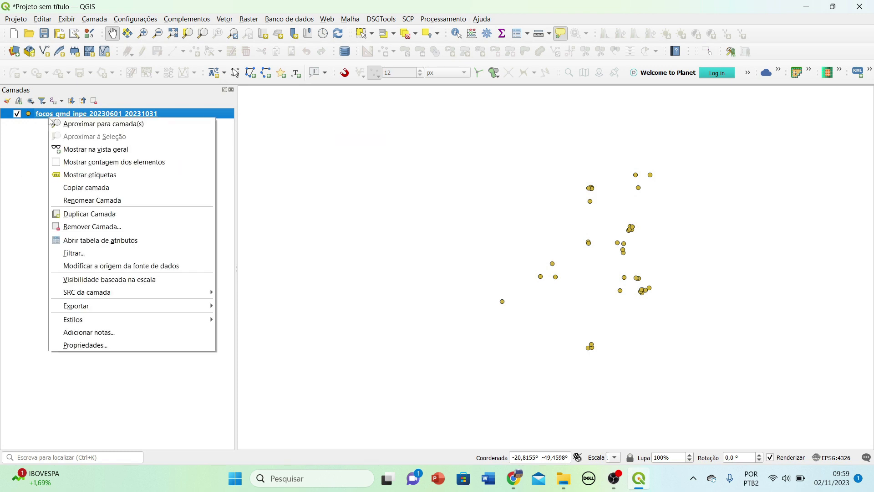
left_click(82, 349)
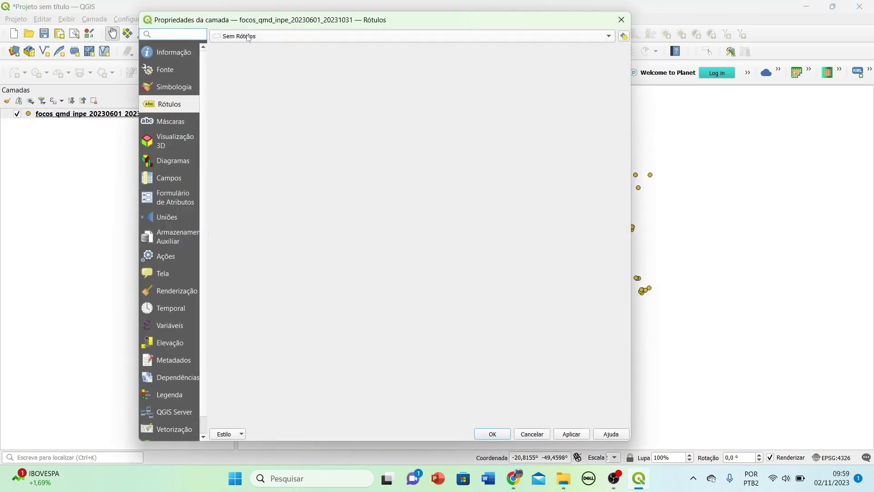
left_click(248, 36)
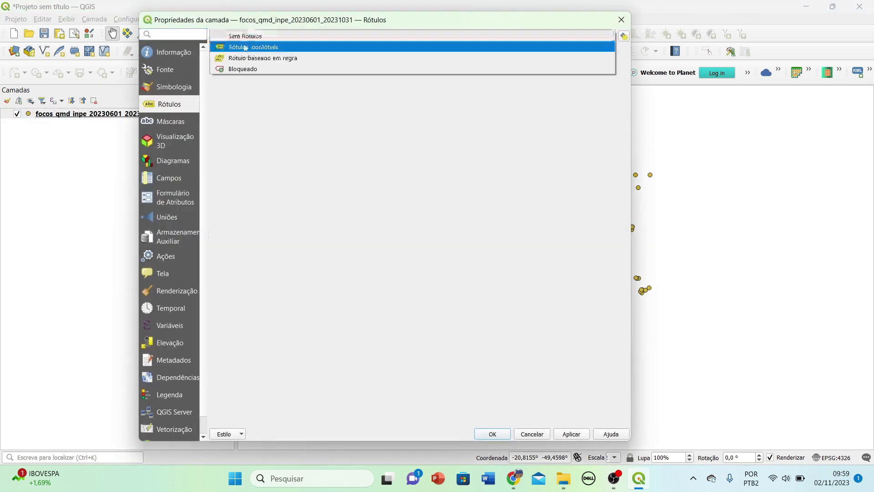
left_click(179, 86)
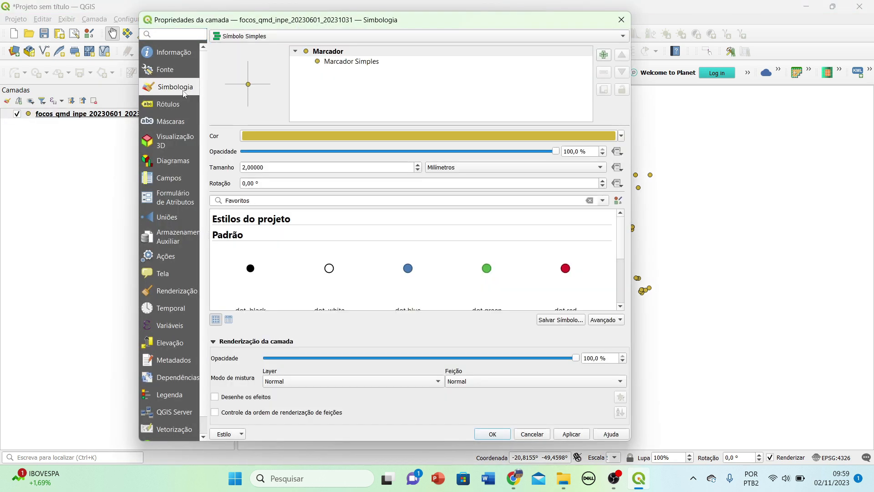
left_click(237, 37)
left_click(241, 47)
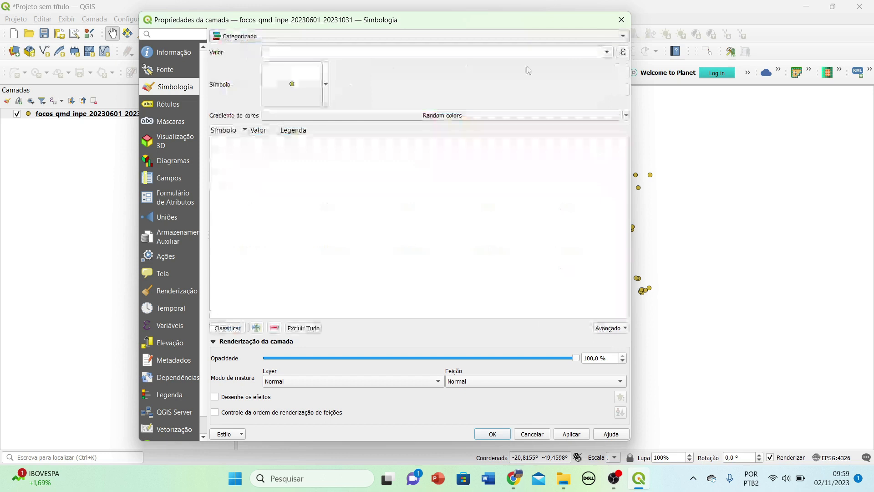
Classify by the Satelite field into seven classes, AQUA_M-T to TERRA_M-T, and apply.
left_click(607, 53)
left_click(296, 78)
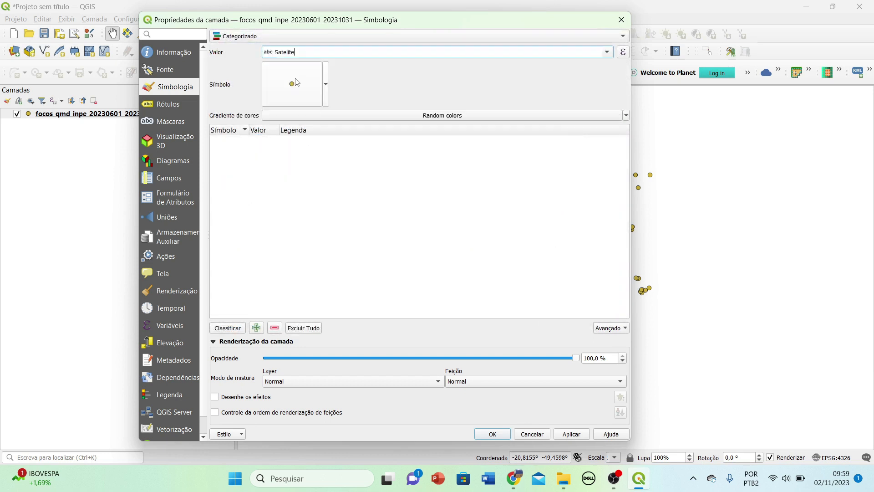
left_click(218, 329)
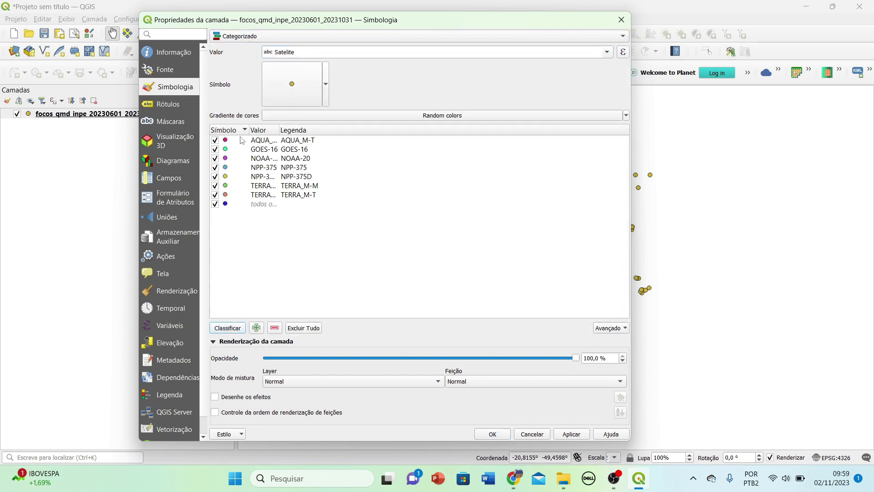
double_click(279, 130)
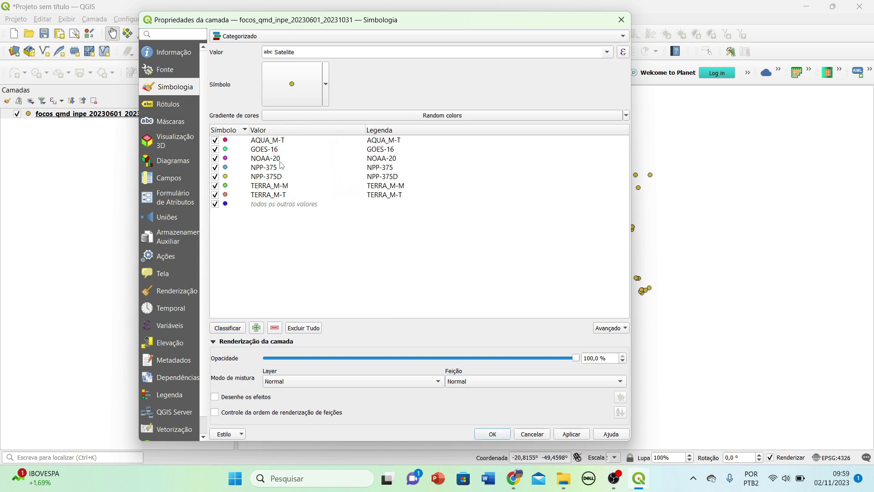
left_click(574, 435)
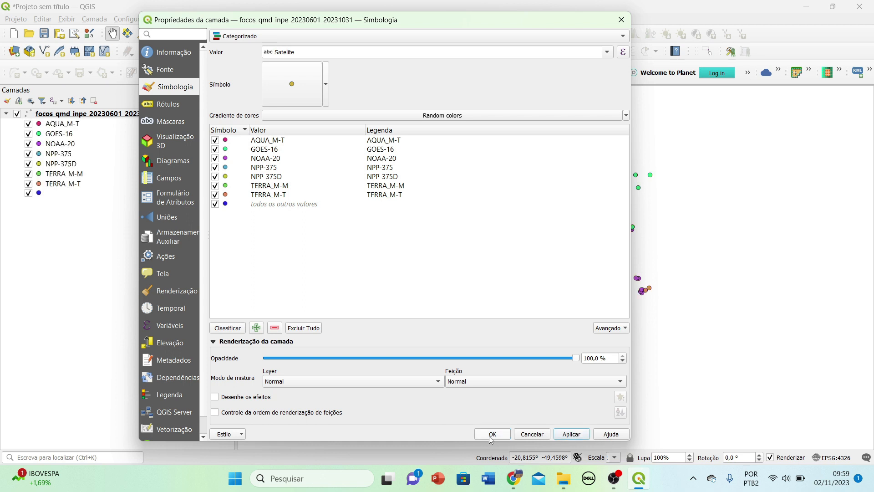
left_click(155, 110)
Turn on Single Labels showing DataHora with a text buffer, apply, and close properties.
left_click(297, 37)
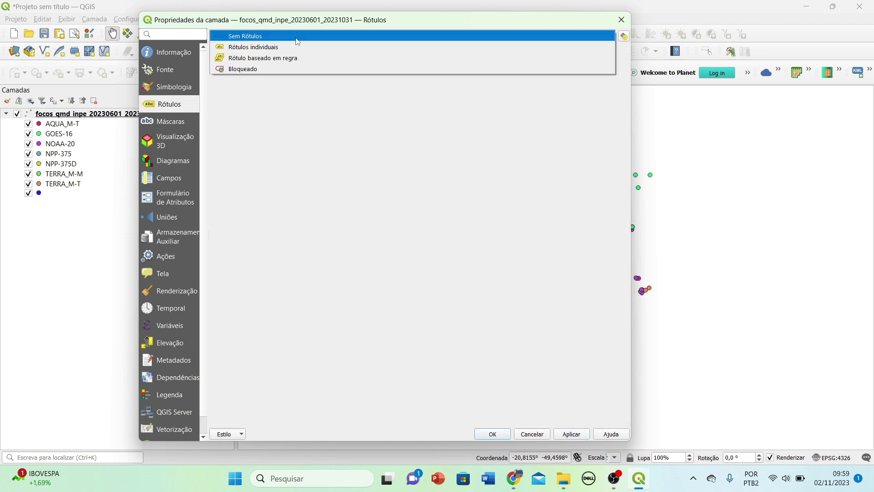
left_click(297, 45)
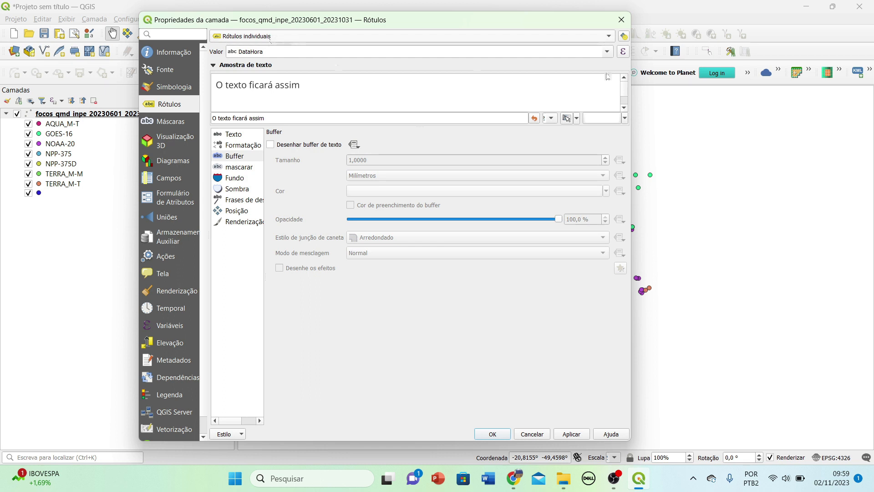
left_click(271, 144)
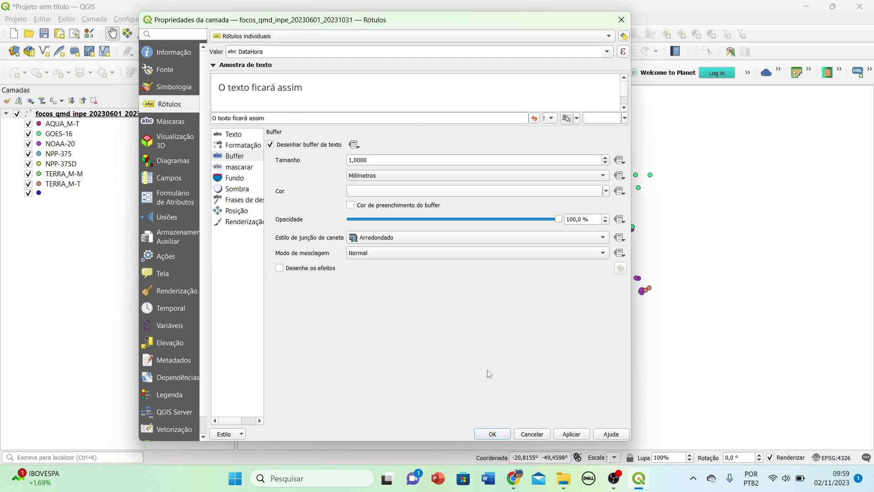
left_click(571, 434)
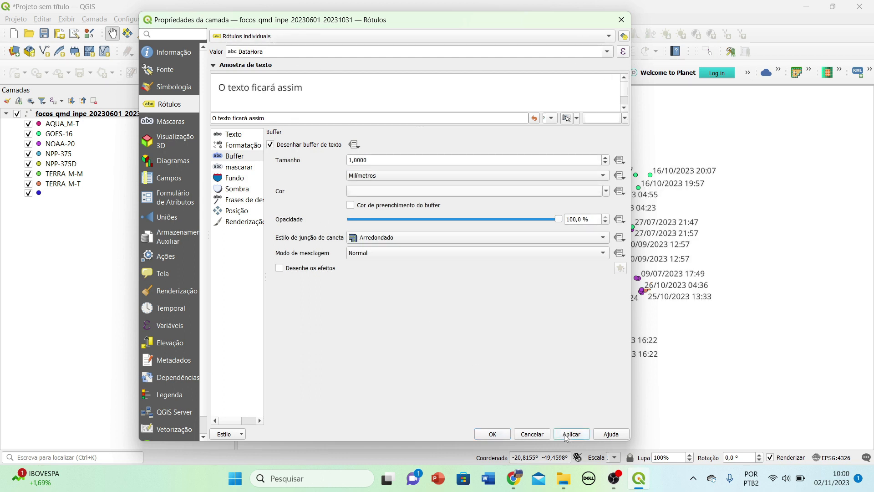
left_click(492, 434)
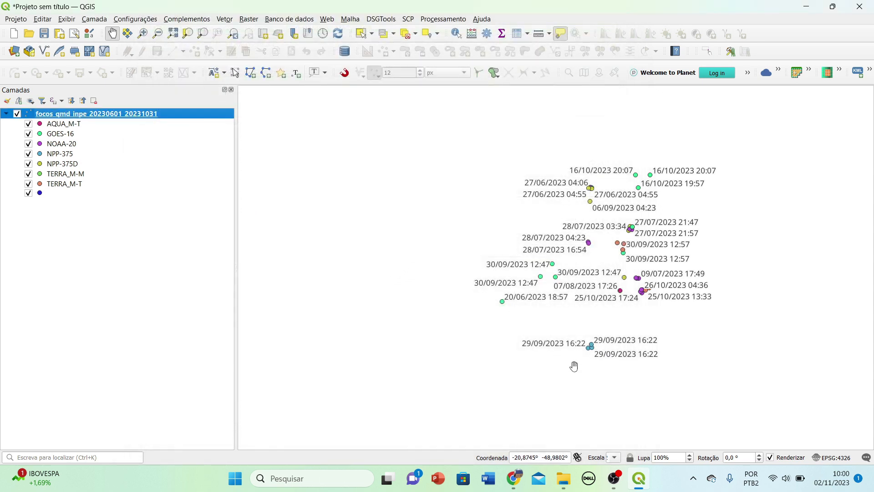
scroll(576, 363, "up", 1)
left_click_drag(650, 264, 567, 329)
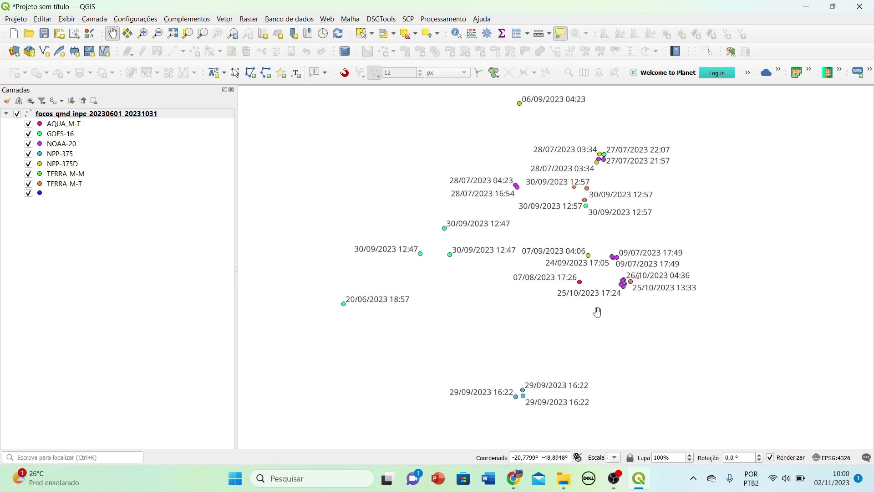
scroll(592, 310, "down", 1)
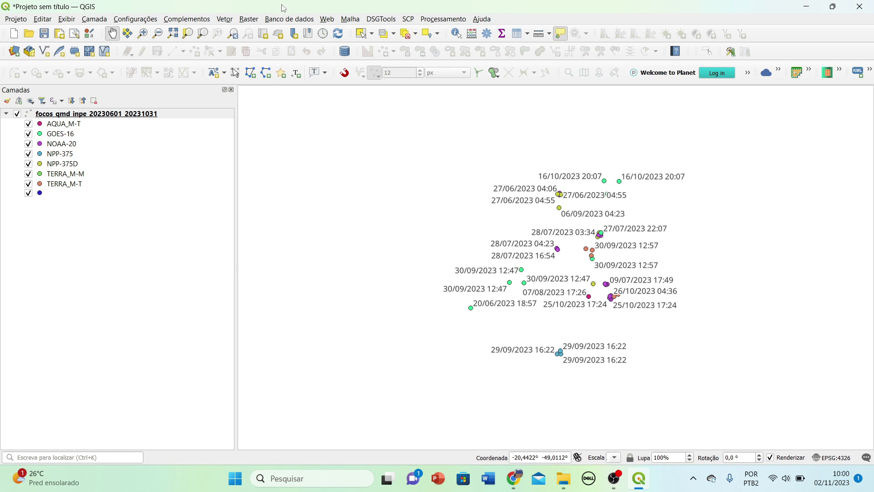
Add Google Satellite imagery as a basemap beneath the fire-foci points.
left_click(327, 19)
mouse_move(338, 58)
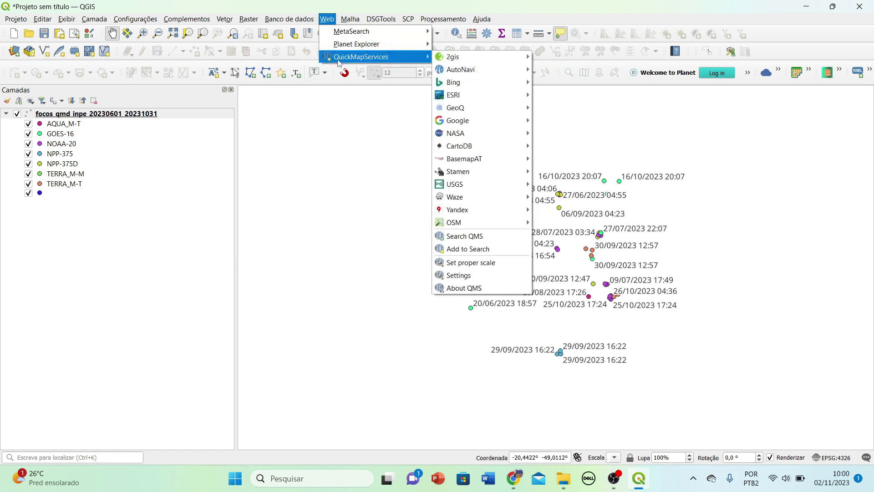
mouse_move(456, 121)
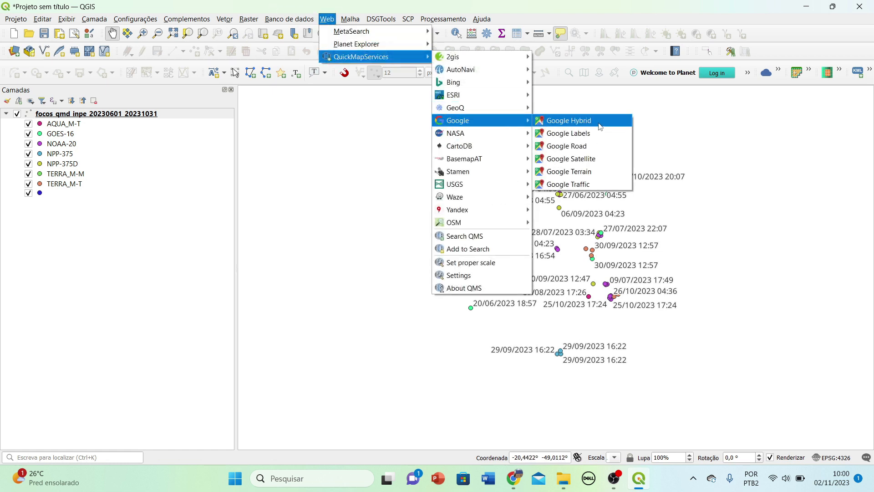
left_click(587, 171)
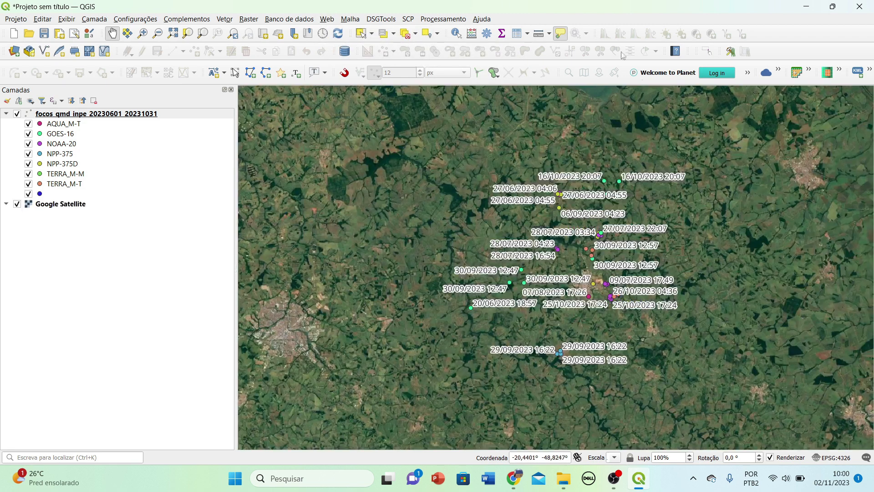
Zoom in tightly on the three fire foci dated 29/09/2023 16:22.
scroll(568, 374, "up", 2)
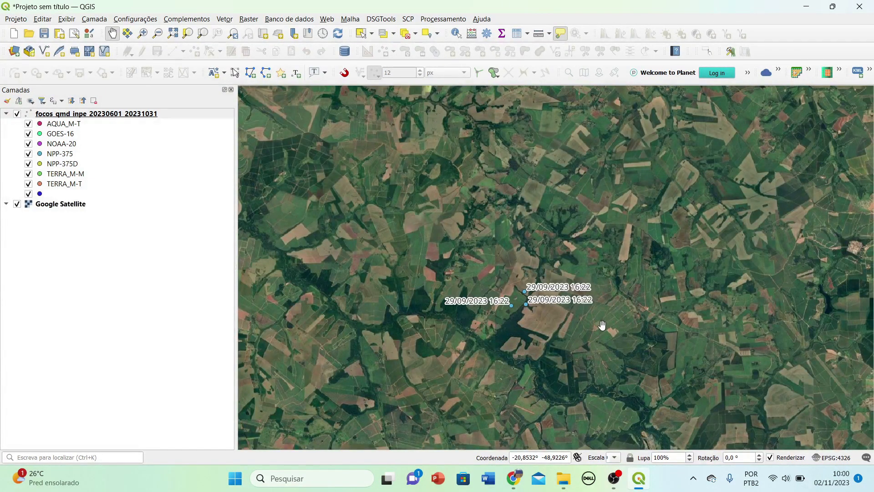
scroll(580, 238, "up", 1)
scroll(560, 273, "down", 3)
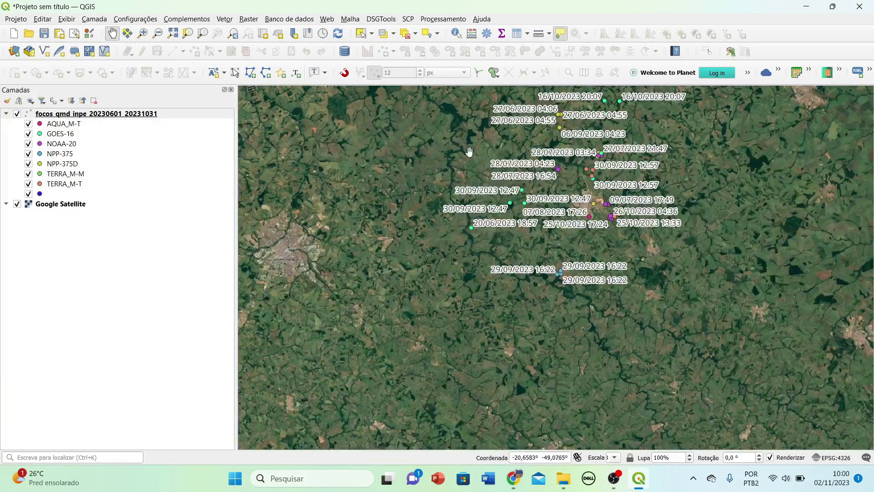
scroll(535, 269, "up", 5)
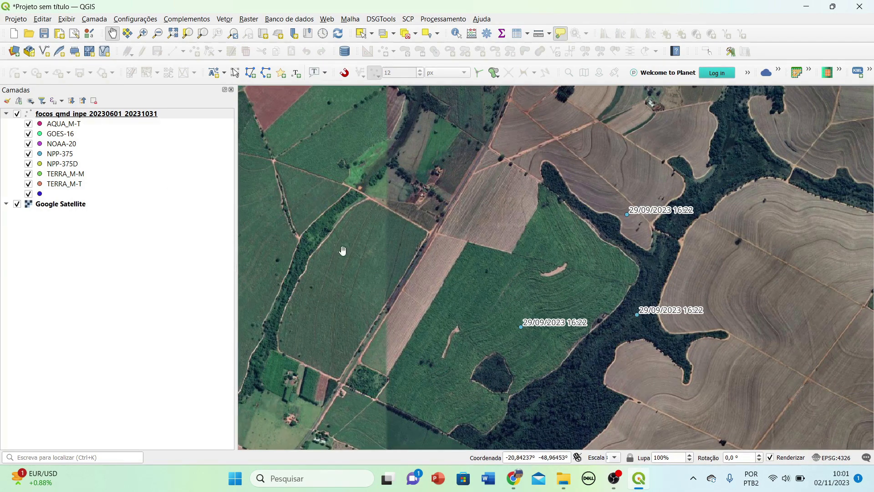
Identify a 29/09/2023 16:22 focus to read its NPP-375 attributes, then close the results.
left_click(456, 33)
left_click(490, 233)
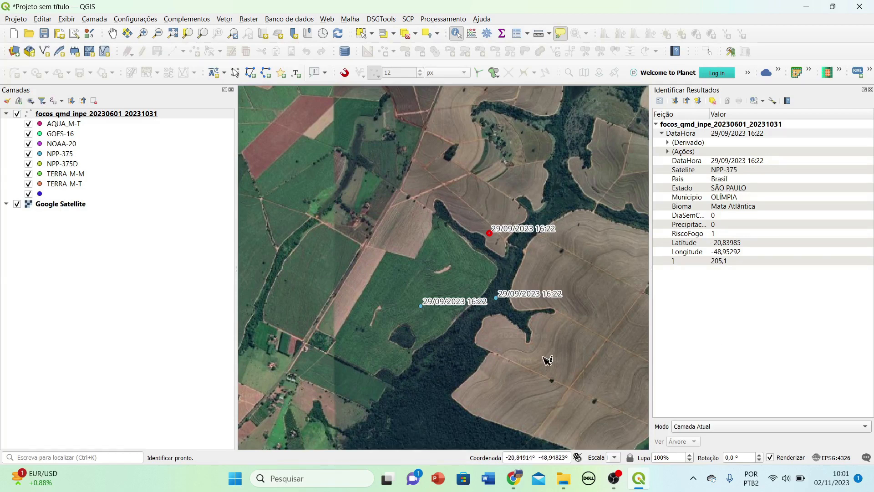
left_click(400, 309)
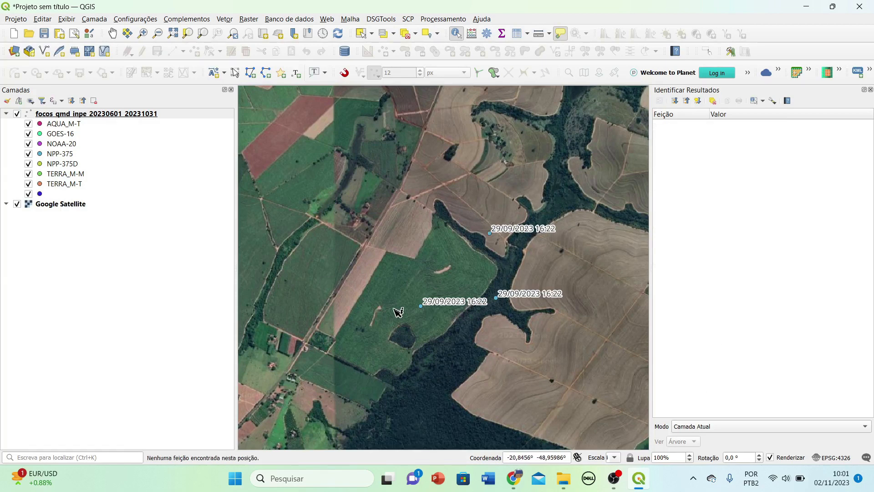
left_click(870, 91)
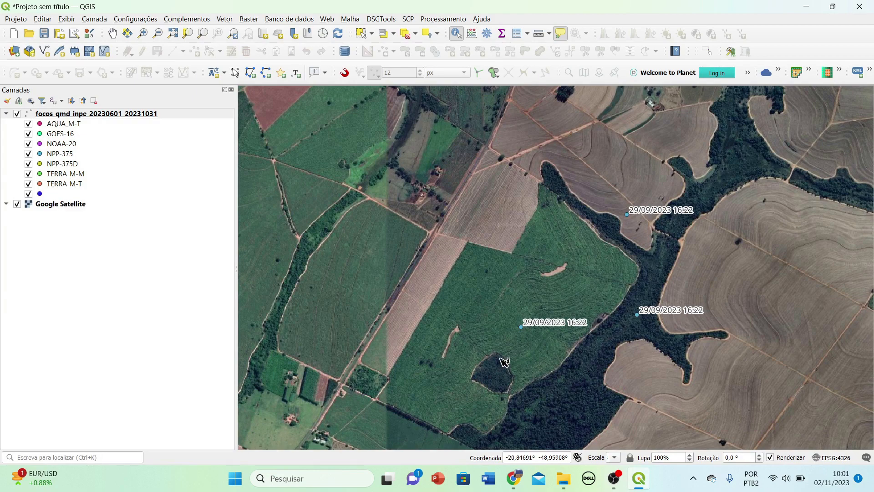
Zoom to the 27–28/07 cluster and identify the 28/07/2023 03:34 NPP-375D focus.
scroll(505, 362, "down", 5)
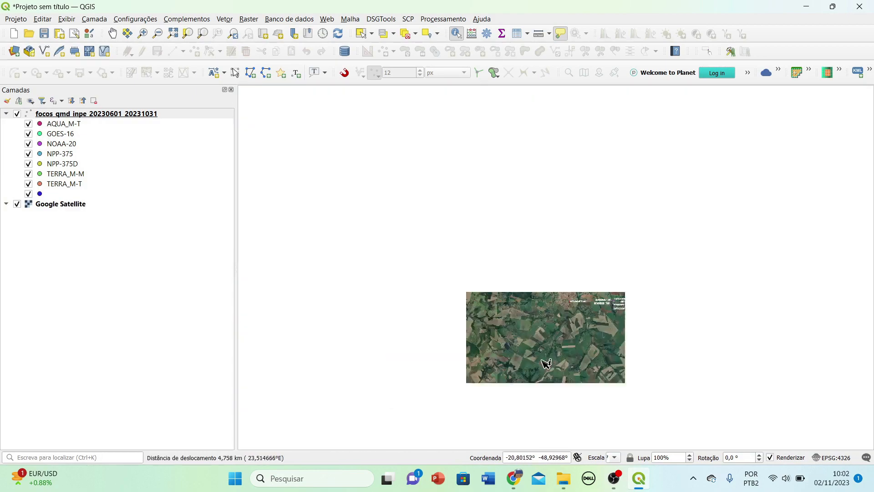
scroll(613, 210, "up", 4)
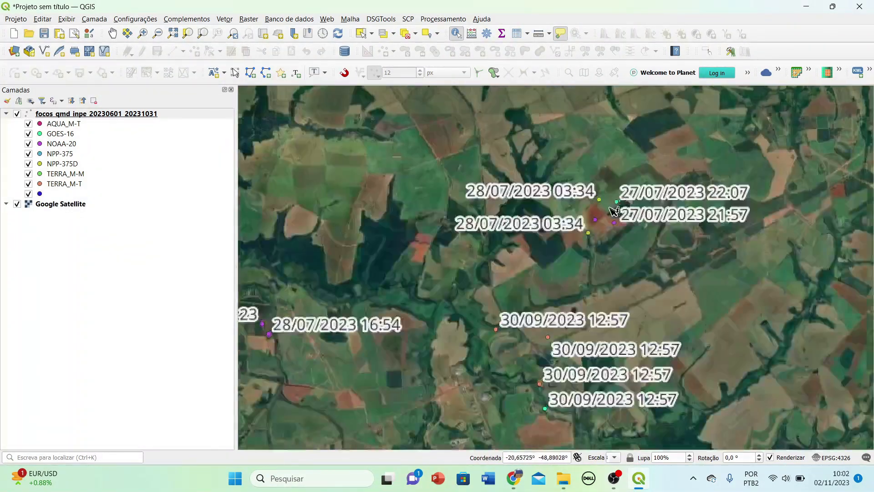
scroll(613, 209, "up", 3)
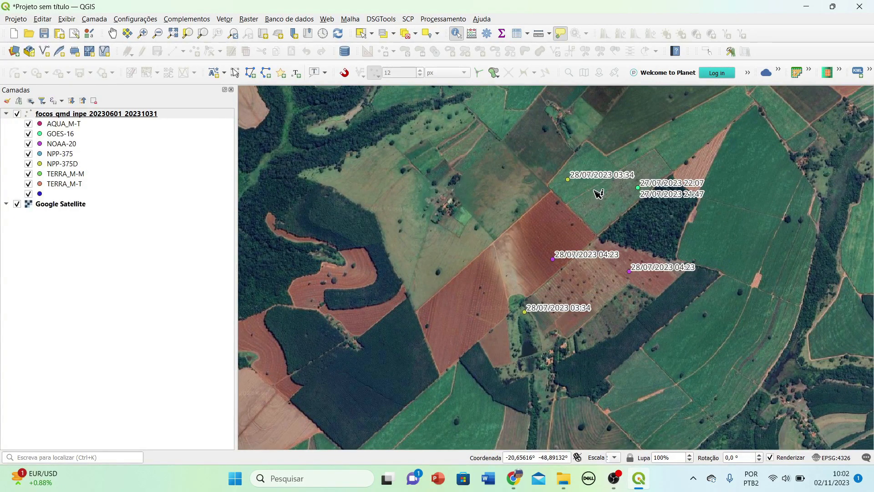
scroll(598, 195, "up", 2)
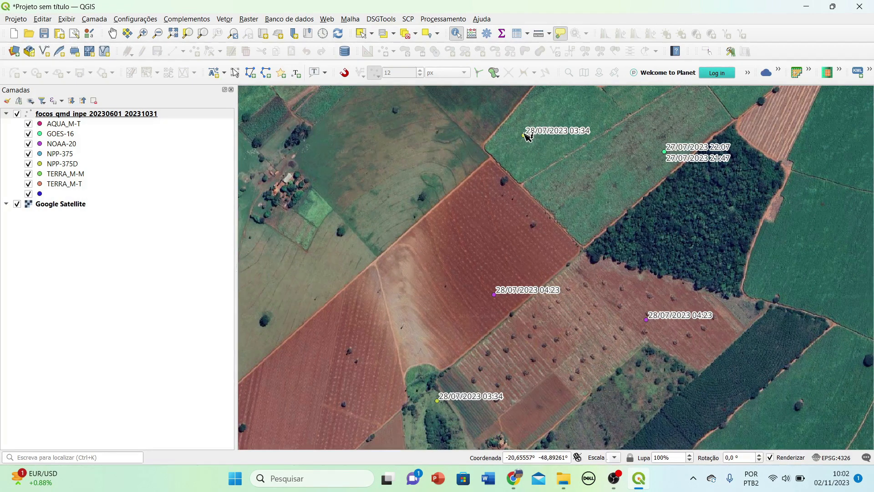
left_click(440, 402)
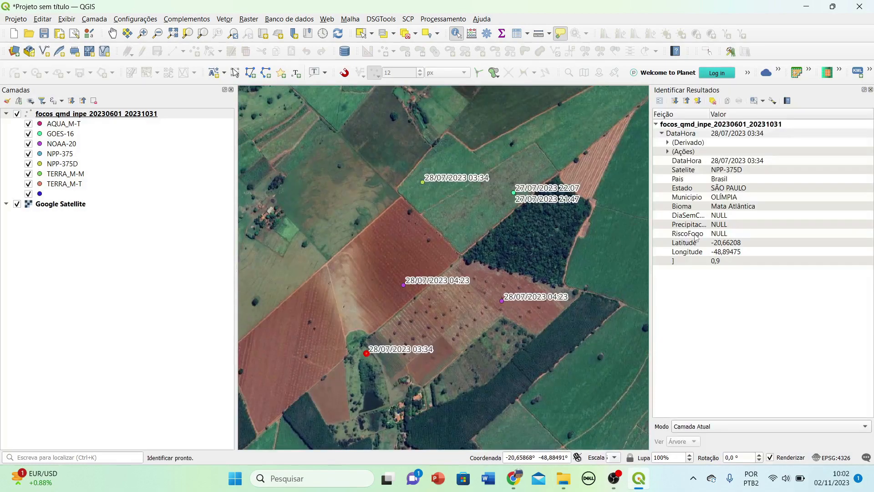
left_click(427, 304)
left_click_drag(427, 304, 461, 330)
left_click(871, 89)
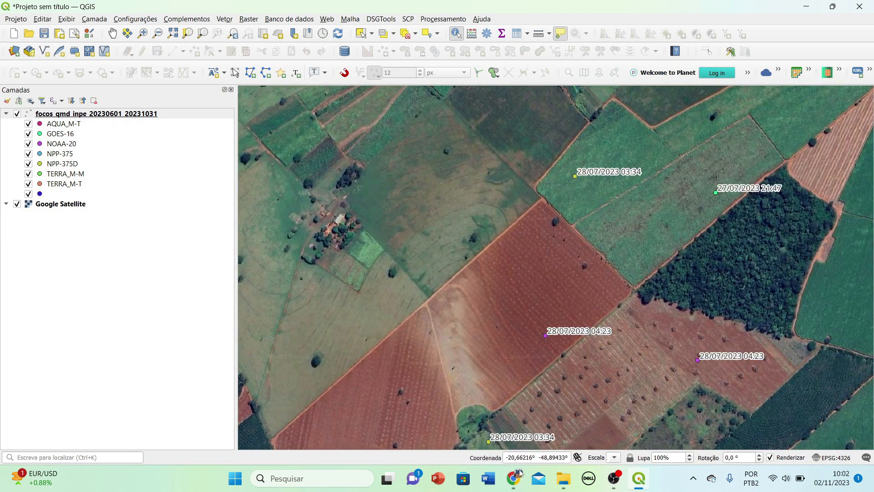
Identify the 27/07/2023 21:47 GOES-16 focus, then close the panel and clear the highlight.
left_click(717, 193)
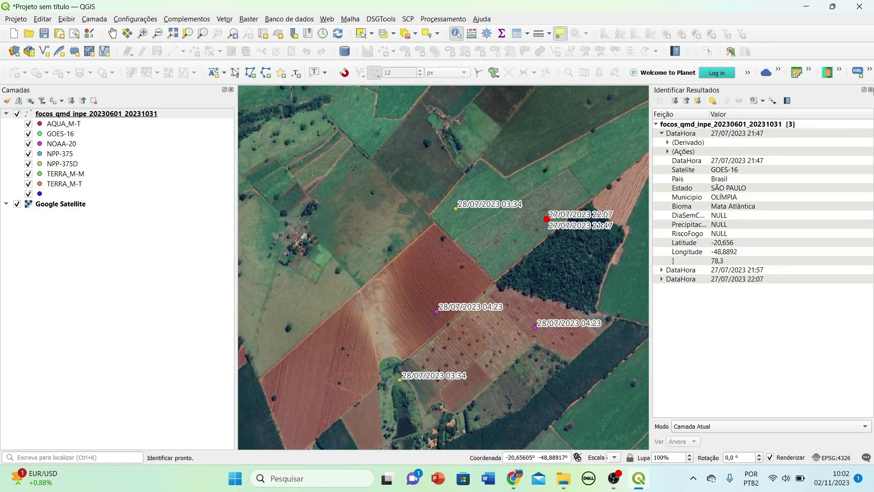
left_click(871, 90)
left_click(717, 226)
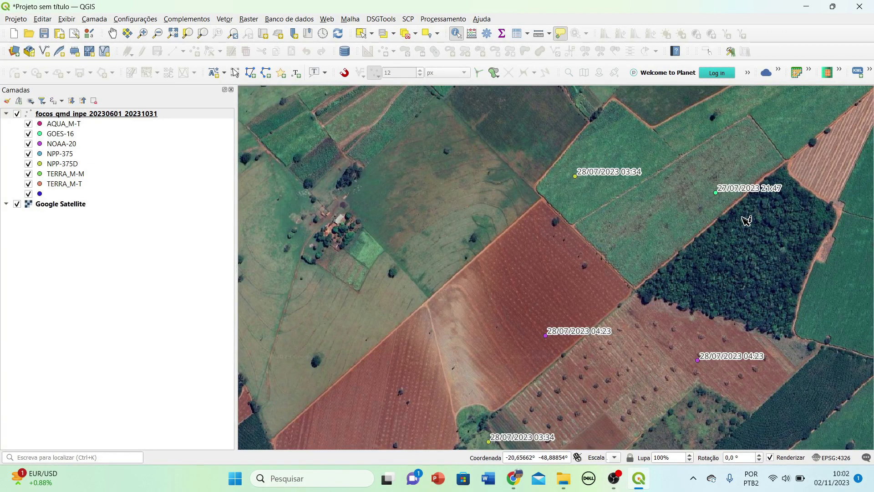
Recheck the green 27/07/2023 focus's attributes and close the Identify Results panel.
left_click(705, 201)
left_click(634, 254)
left_click(870, 90)
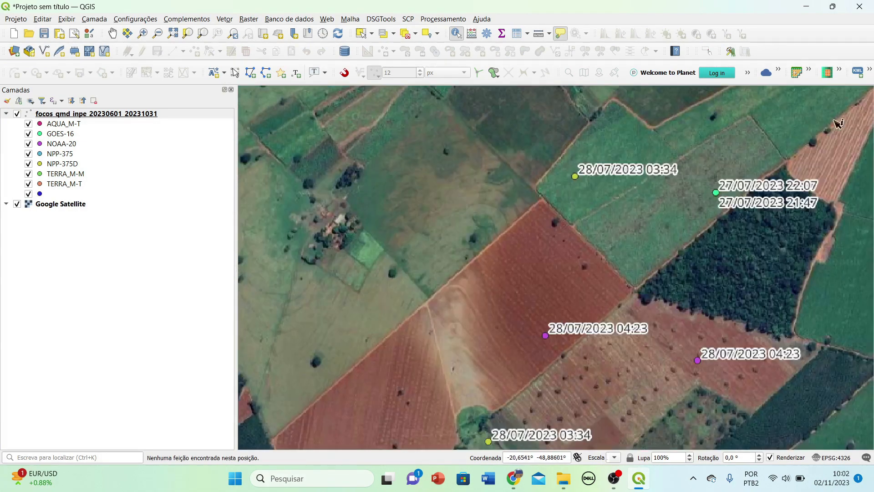
Recentre on the 28/07/2023 points and identify the 04:23 NOAA-20 focus.
scroll(592, 282, "up", 1)
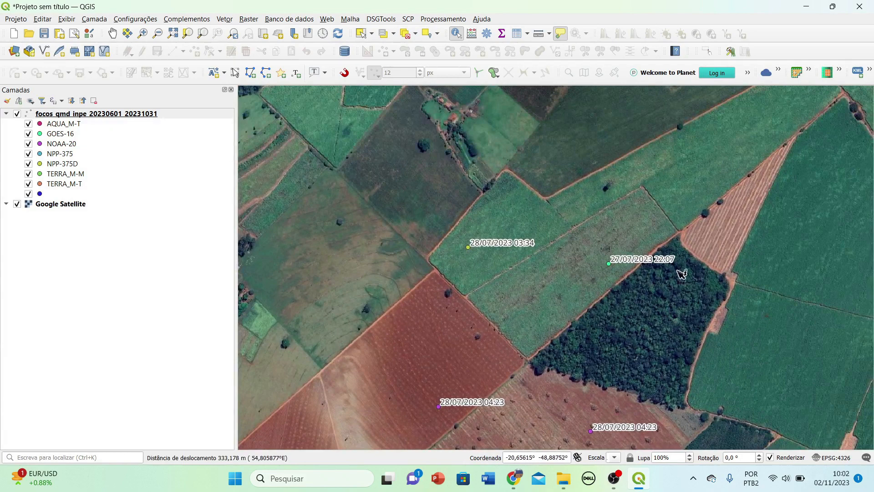
left_click_drag(609, 356, 642, 265)
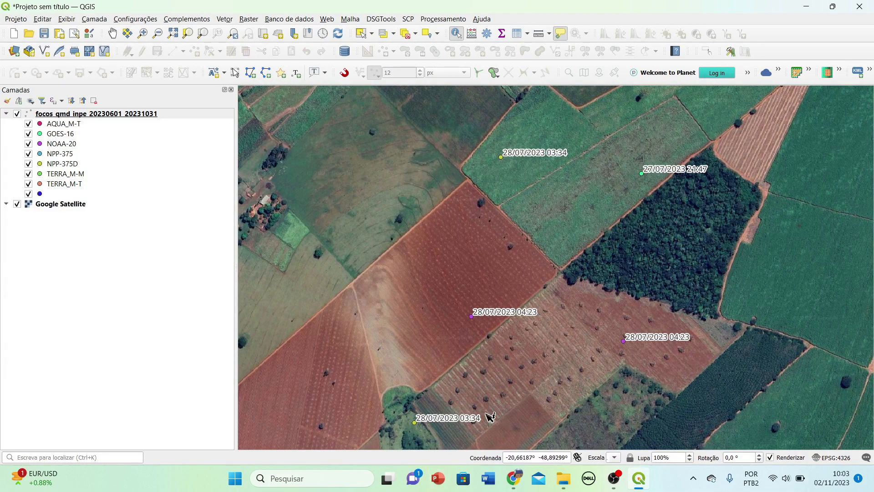
left_click_drag(616, 416, 582, 336)
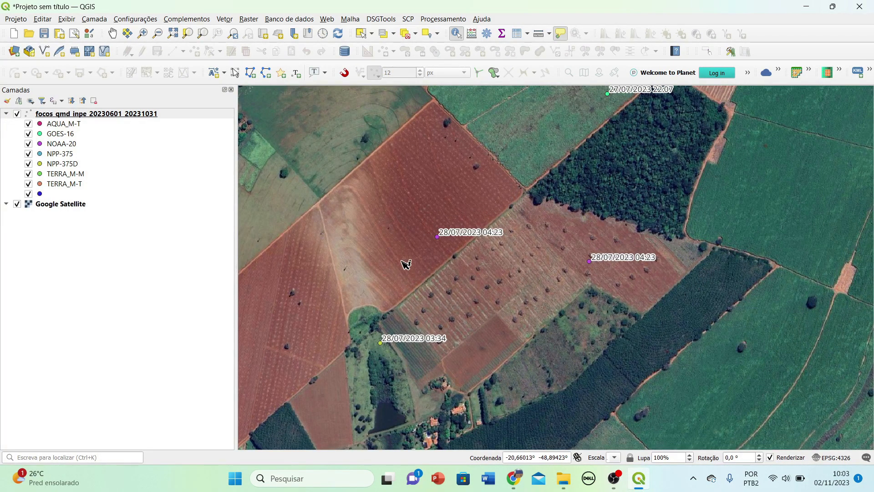
left_click(438, 237)
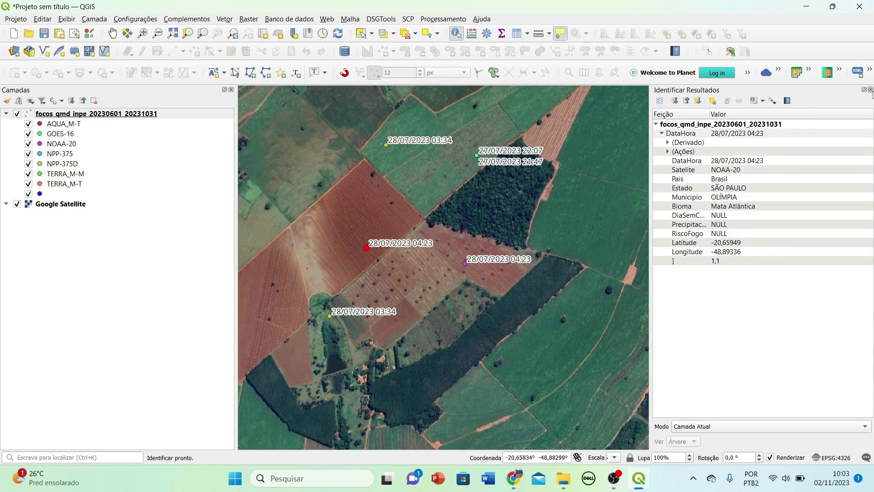
left_click(871, 90)
left_click(378, 280)
Zoom to the 30/09/2023 12:57 foci and identify the TERRA_M-T and GOES-16 points.
scroll(651, 285, "down", 1)
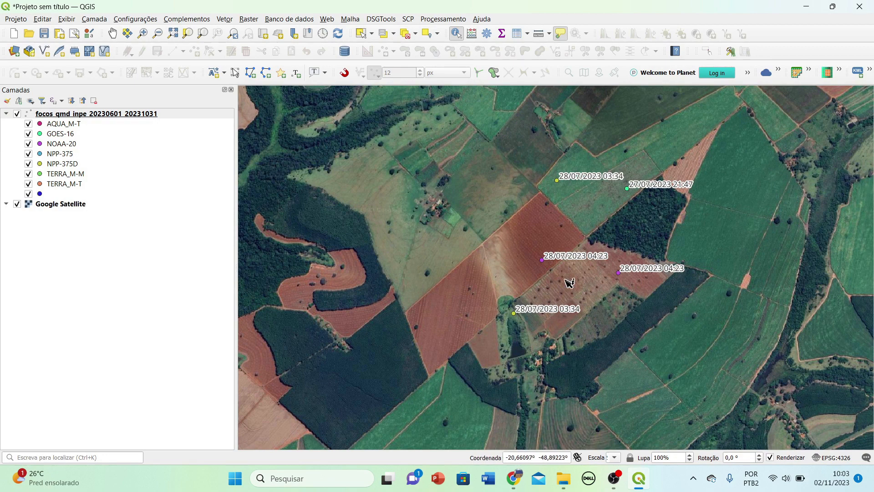
scroll(665, 230, "down", 2)
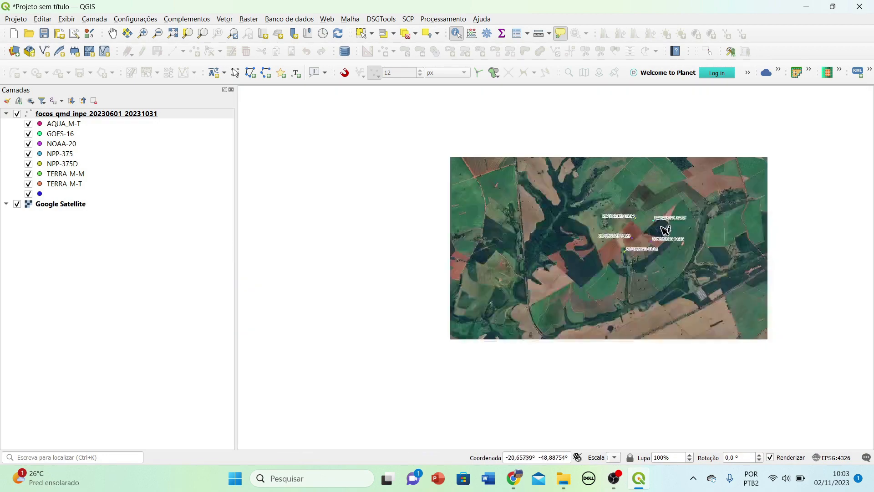
scroll(671, 213, "down", 1)
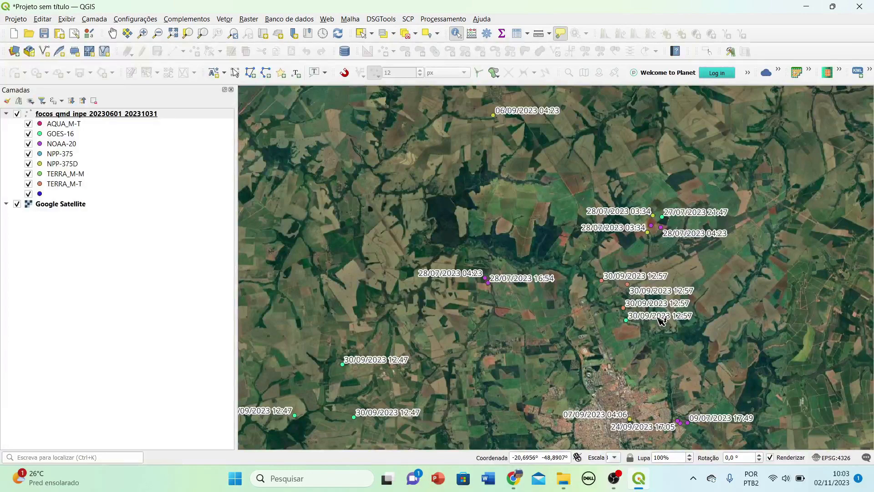
scroll(660, 319, "up", 1)
scroll(615, 323, "up", 1)
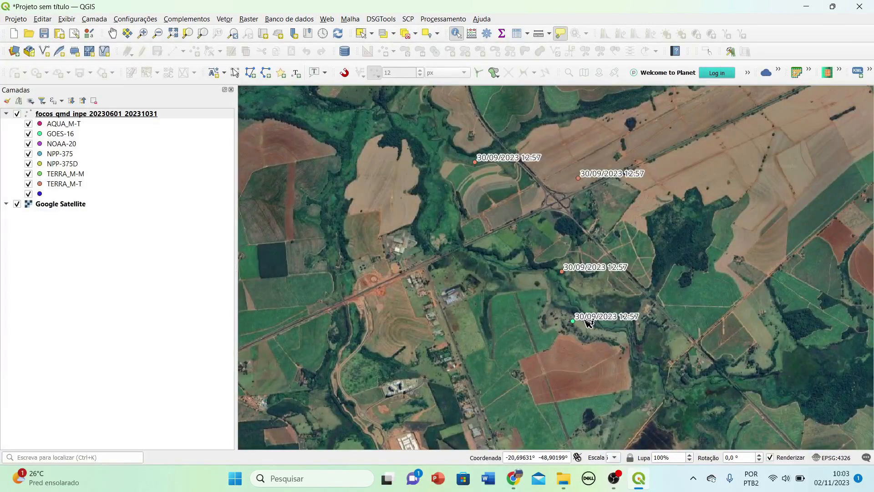
scroll(587, 323, "up", 1)
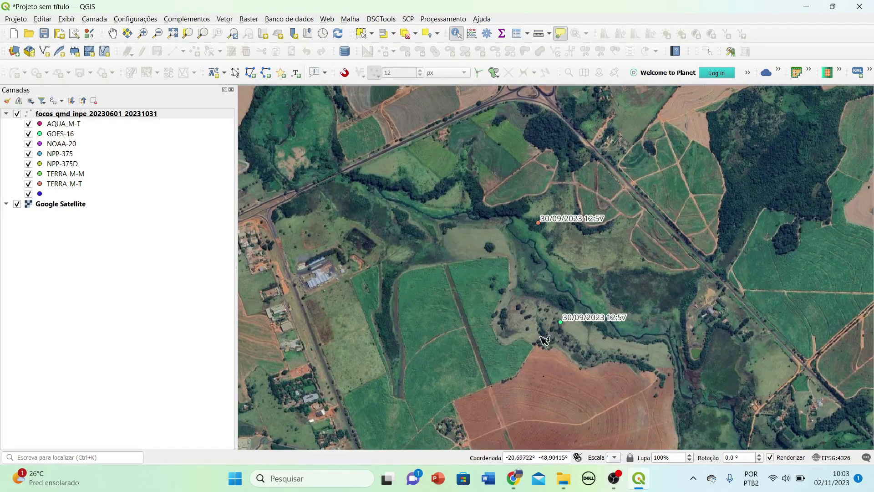
left_click(538, 223)
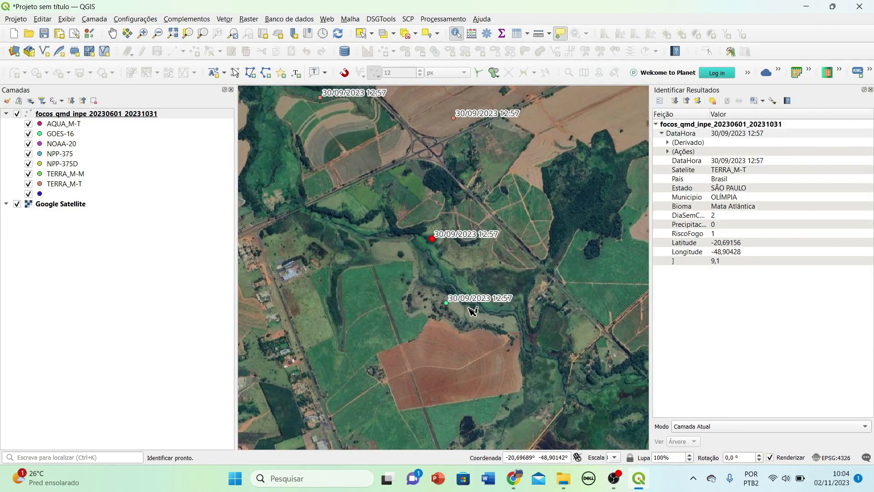
left_click(448, 303)
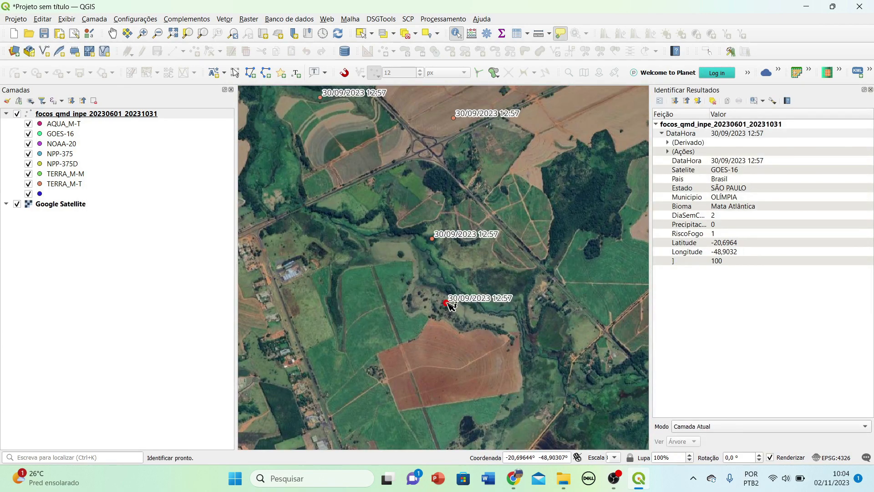
left_click(570, 285)
left_click(870, 90)
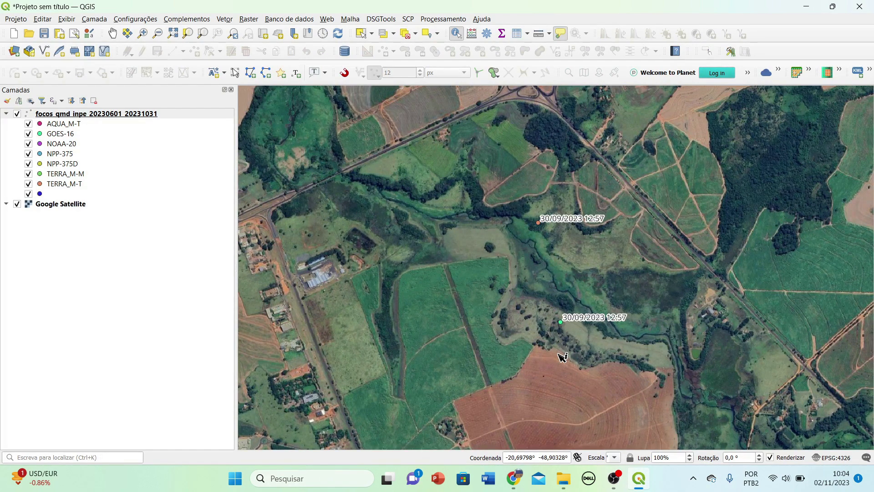
Zoom and pan to show the highway interchange beside the 30/09/2023 foci.
scroll(563, 357, "down", 1)
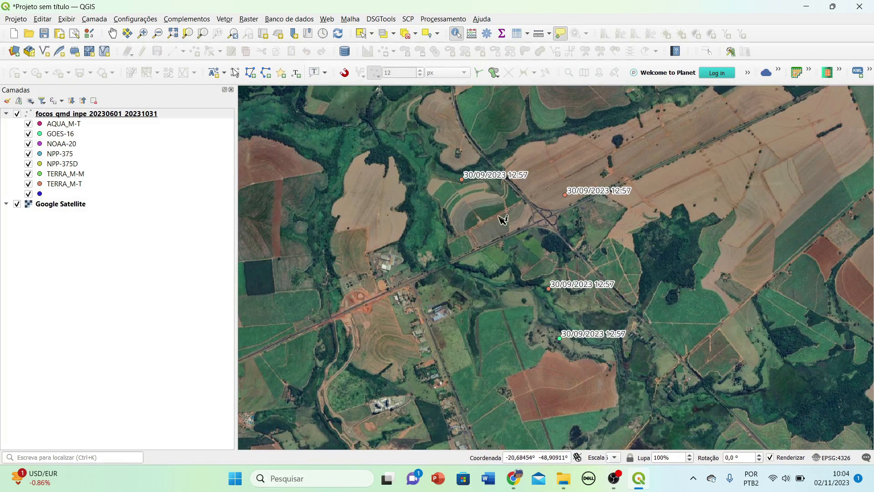
scroll(511, 230, "up", 1)
left_click_drag(539, 288, 529, 266)
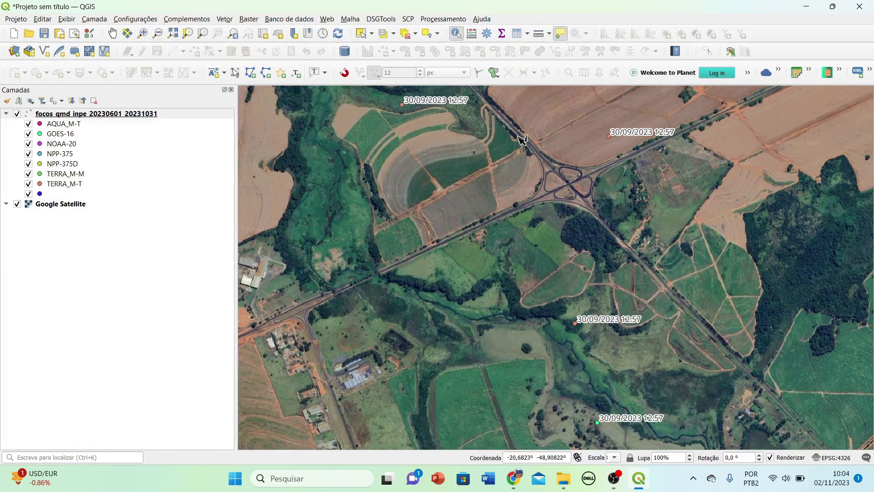
scroll(628, 361, "down", 2)
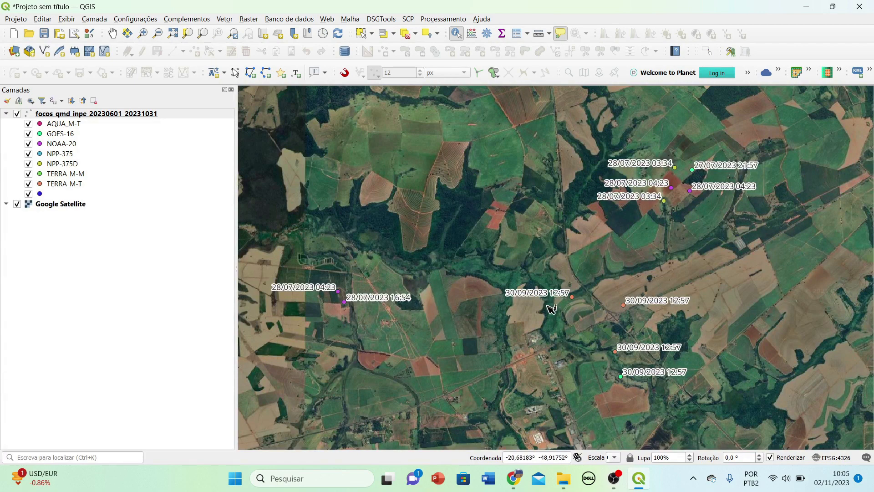
Identify the 28/07/2023 04:23 and 16:54 NOAA-20 foci, then clear results on empty ground.
scroll(294, 339, "up", 1)
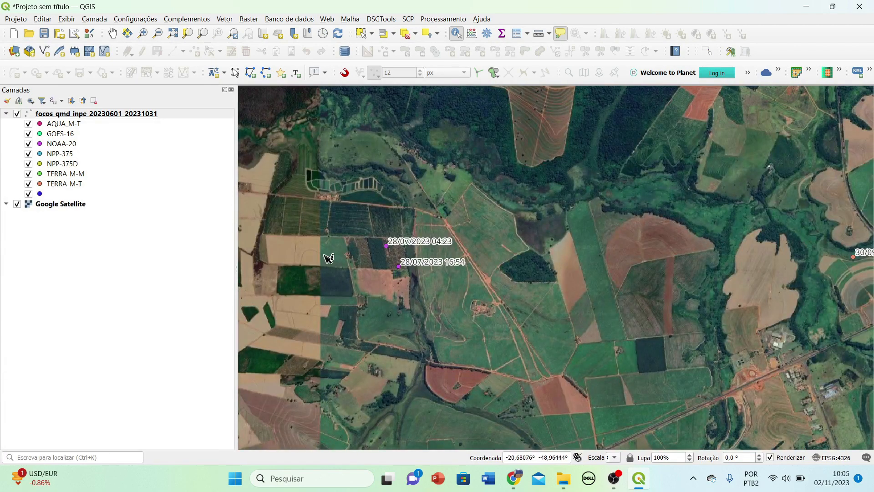
scroll(327, 258, "up", 1)
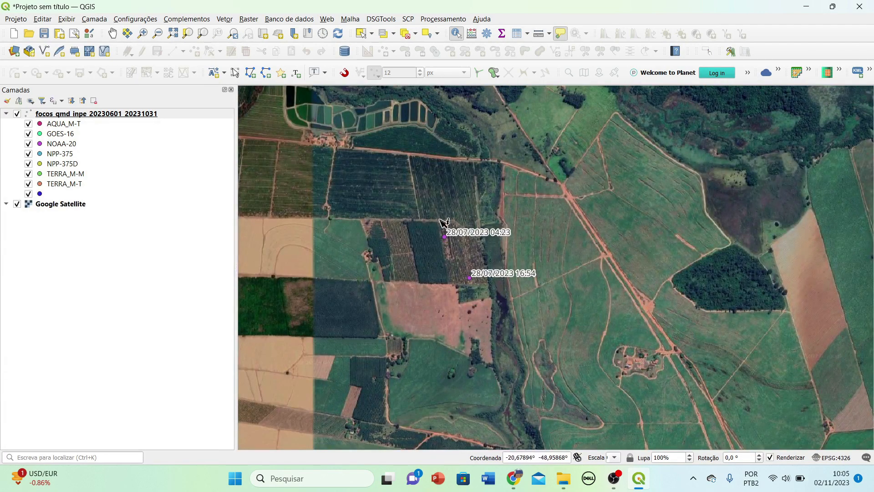
scroll(441, 220, "up", 1)
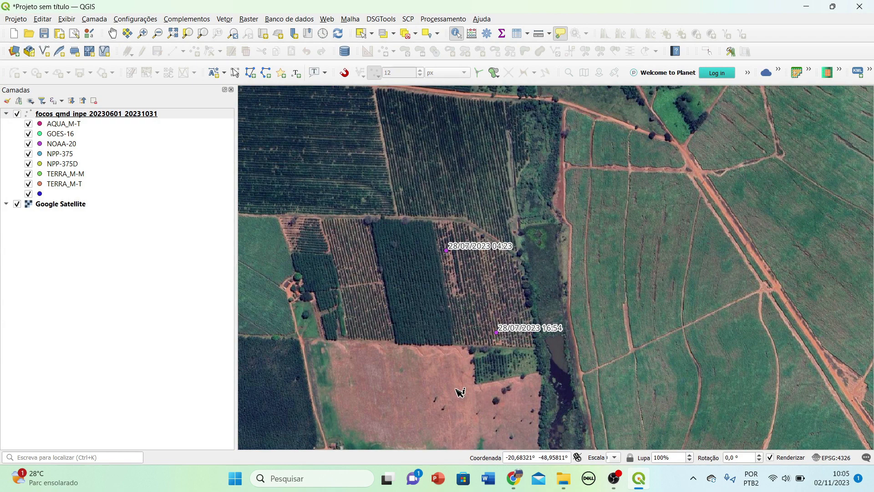
left_click(447, 250)
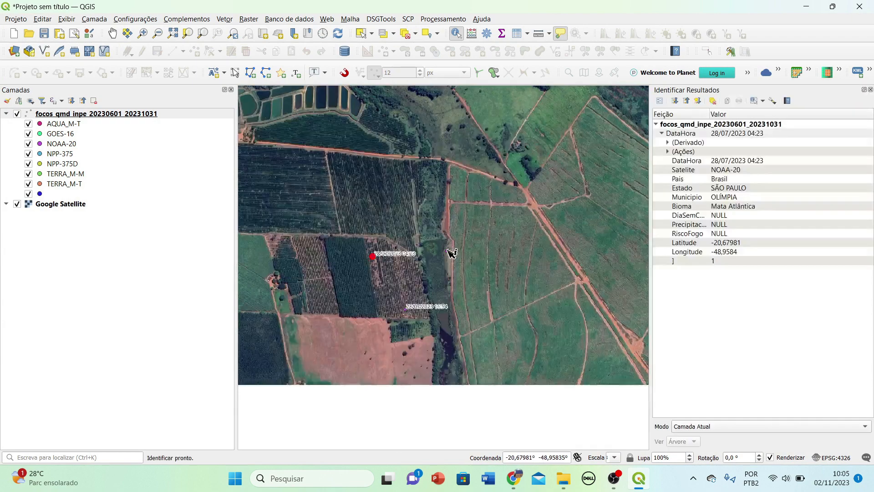
left_click(405, 311)
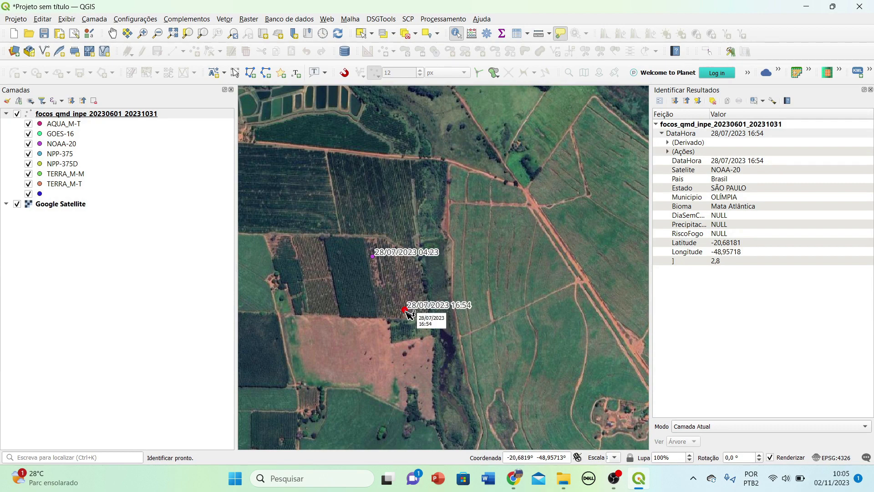
left_click(375, 258)
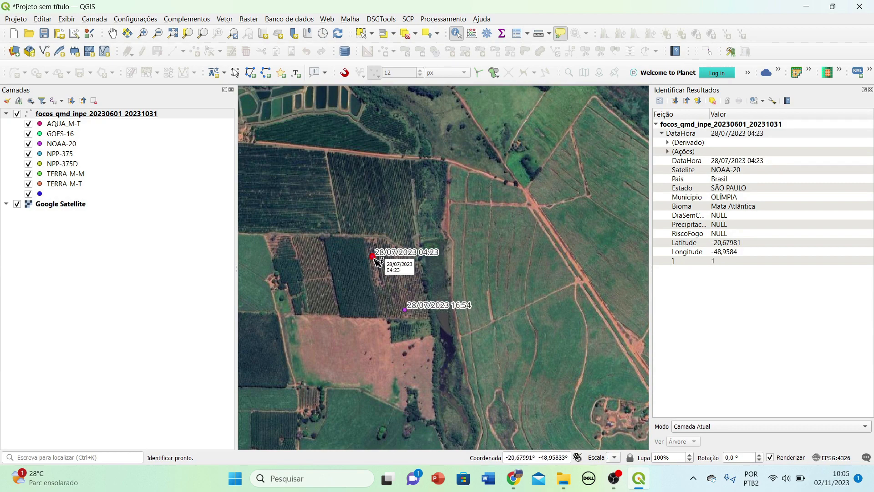
left_click(405, 309)
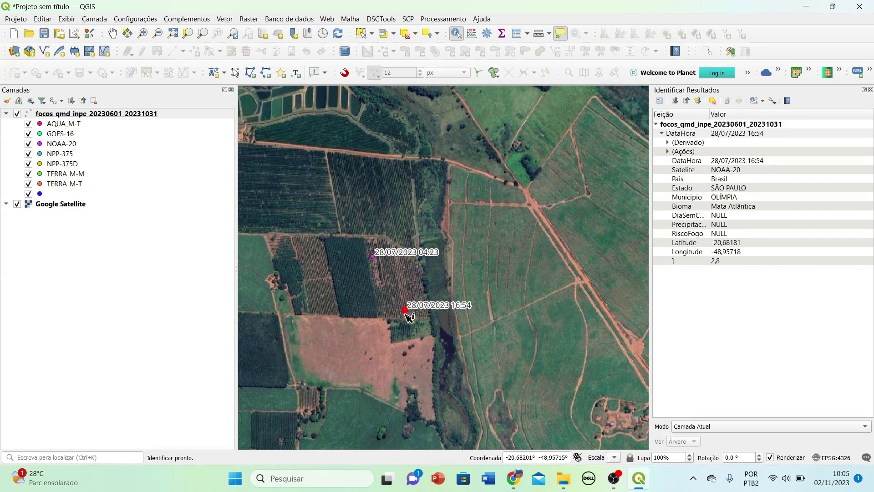
left_click(377, 238)
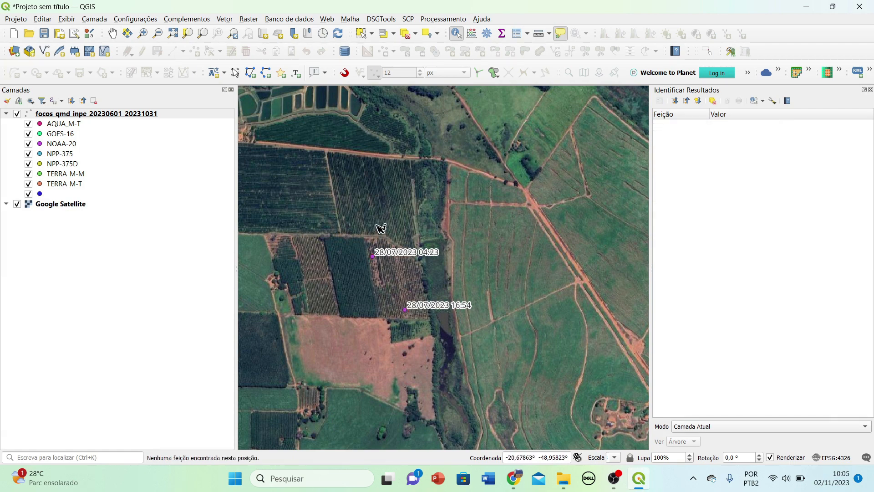
Zoom out and pan to the 27/06/2023 fire cluster along the road.
scroll(530, 313, "down", 4)
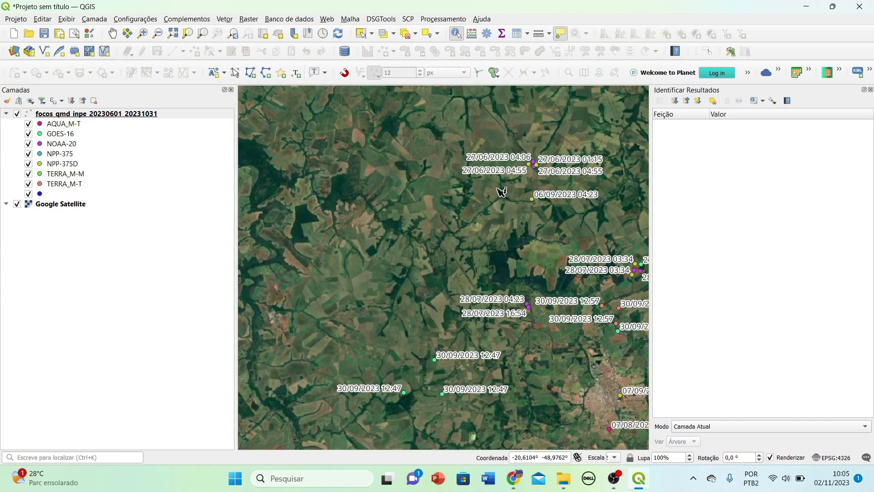
left_click_drag(510, 226, 486, 326)
scroll(507, 298, "up", 1)
scroll(521, 237, "up", 2)
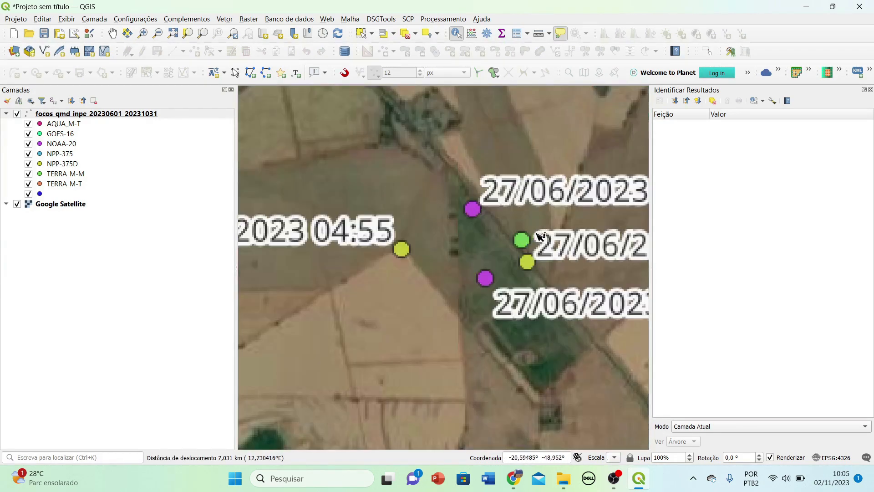
scroll(523, 248, "up", 1)
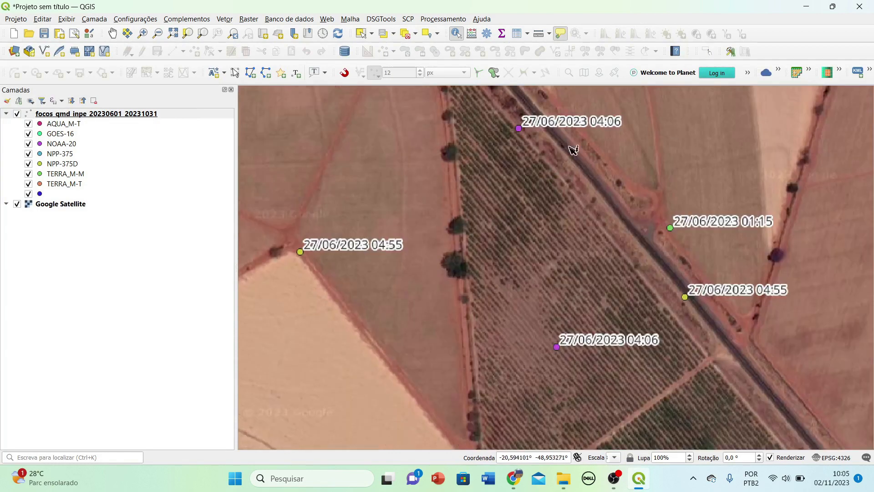
left_click(870, 90)
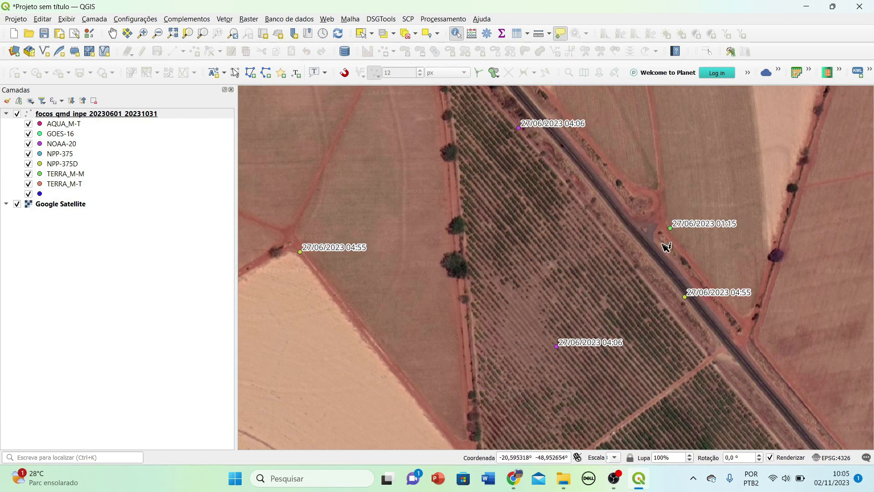
Identify the 27/06/2023 01:15 TERRA_M-M, 04:06 and 04:55 NPP-375D foci, then close the panel.
left_click(671, 227)
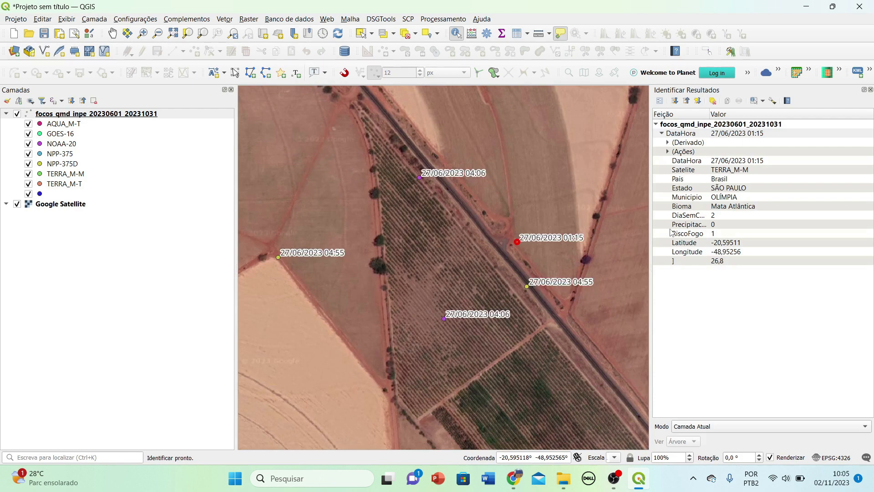
left_click(870, 89)
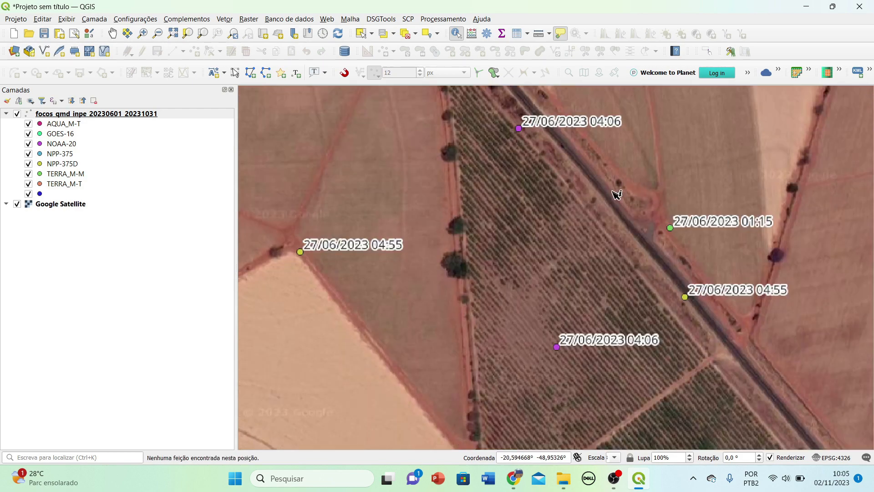
left_click(650, 279)
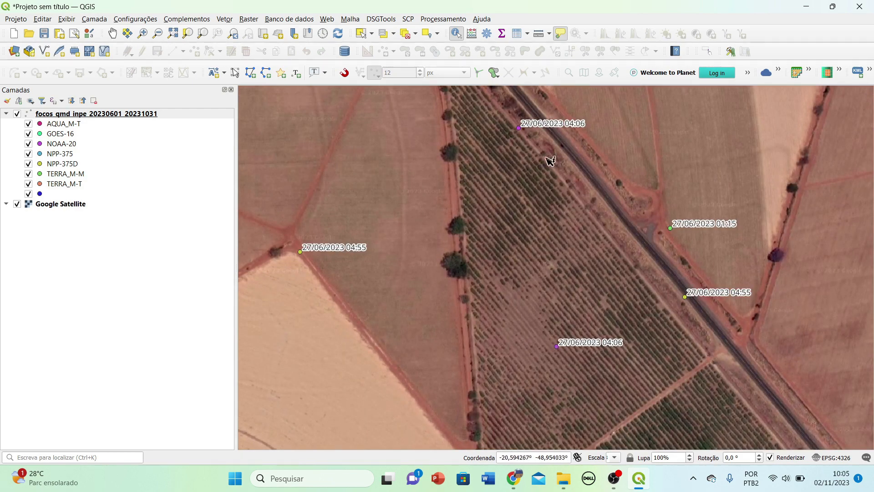
mouse_move(524, 134)
left_click(519, 127)
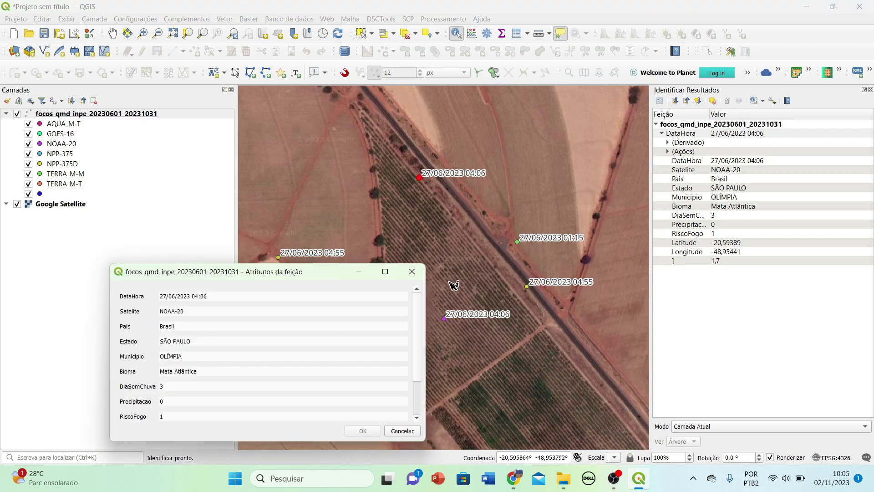
left_click(412, 273)
left_click(525, 281)
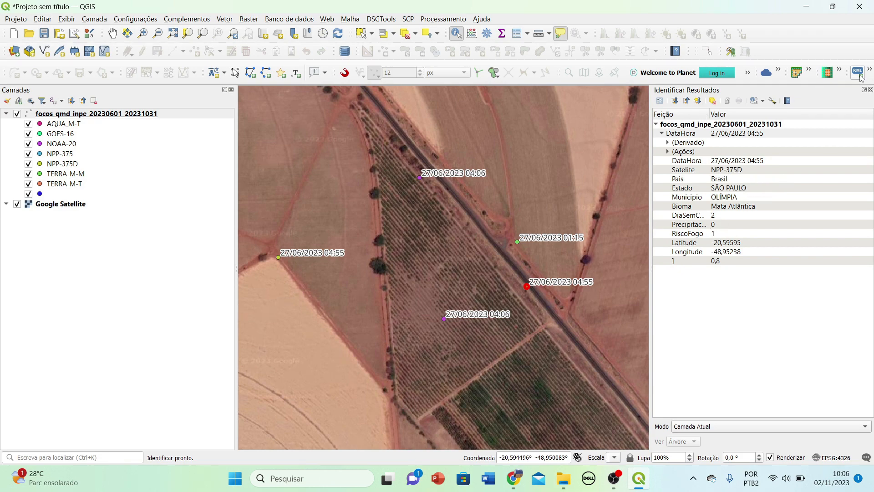
left_click(870, 90)
left_click(558, 252)
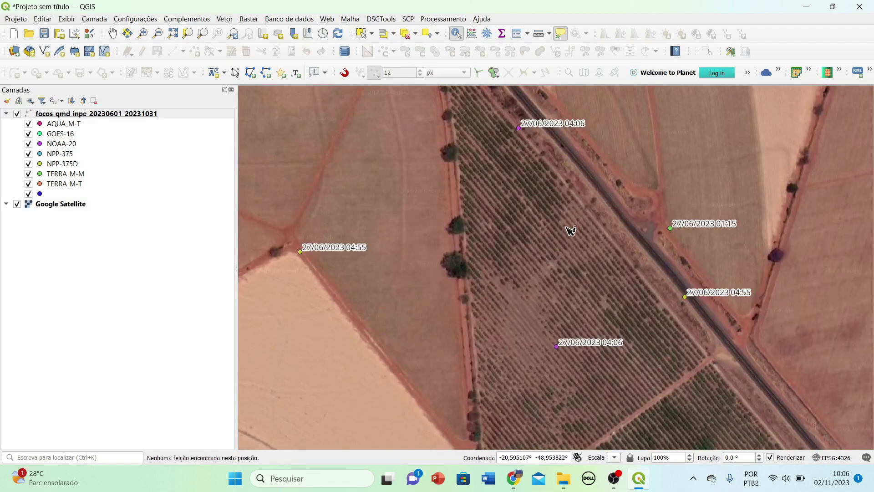
scroll(564, 245, "down", 1)
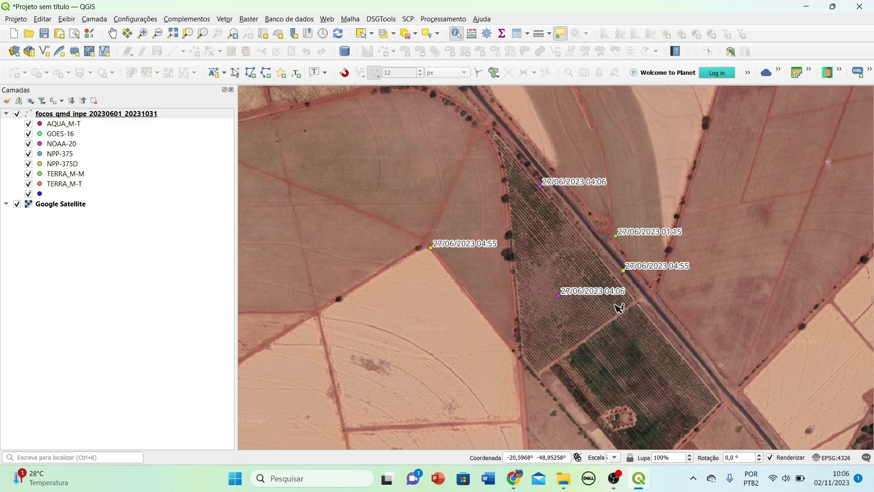
scroll(616, 306, "up", 1)
left_click_drag(639, 308, 714, 387)
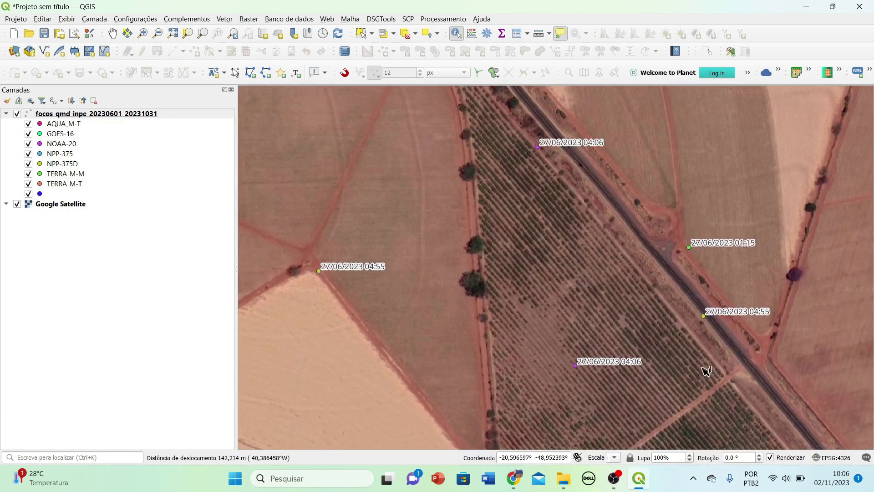
scroll(702, 364, "down", 1)
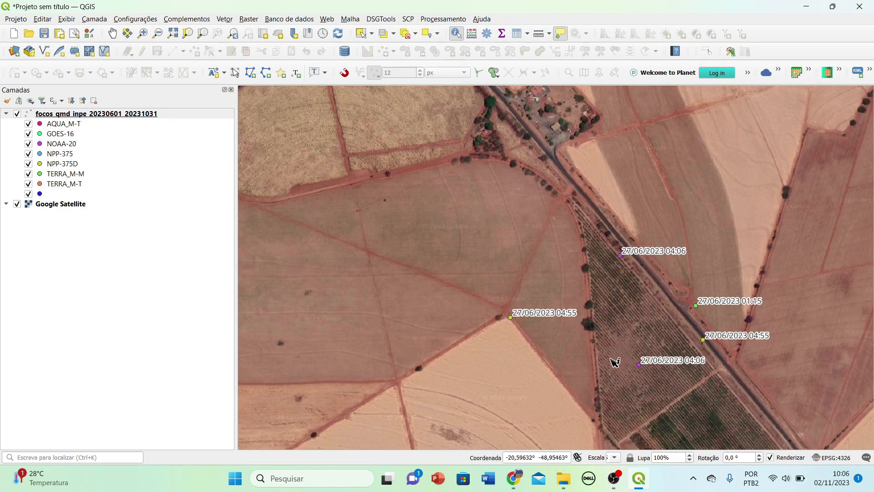
left_click_drag(697, 381, 627, 319)
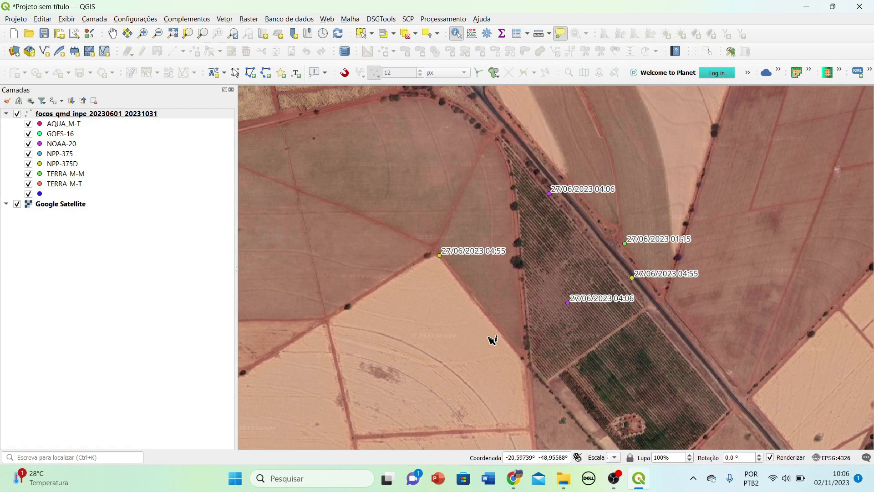
Pan across the region and zoom into the 25/10/2023 fire foci east of town.
scroll(630, 367, "down", 4)
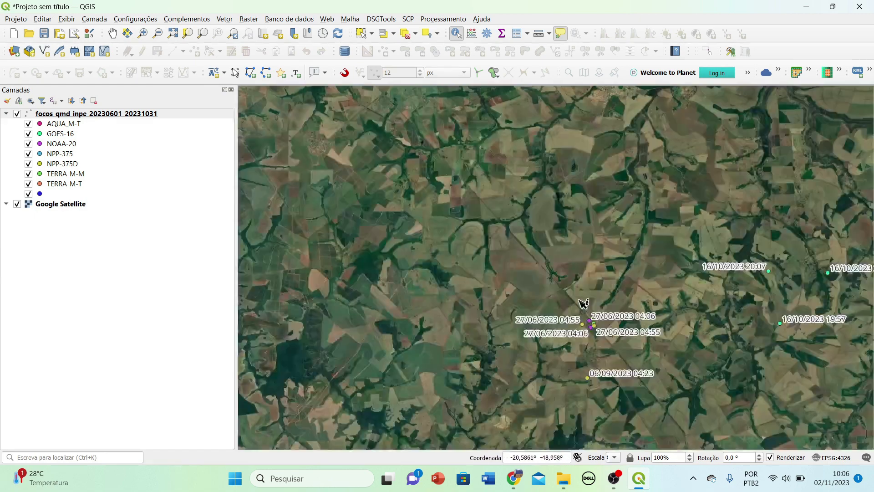
left_click_drag(709, 299, 522, 203)
left_click_drag(570, 340, 616, 125)
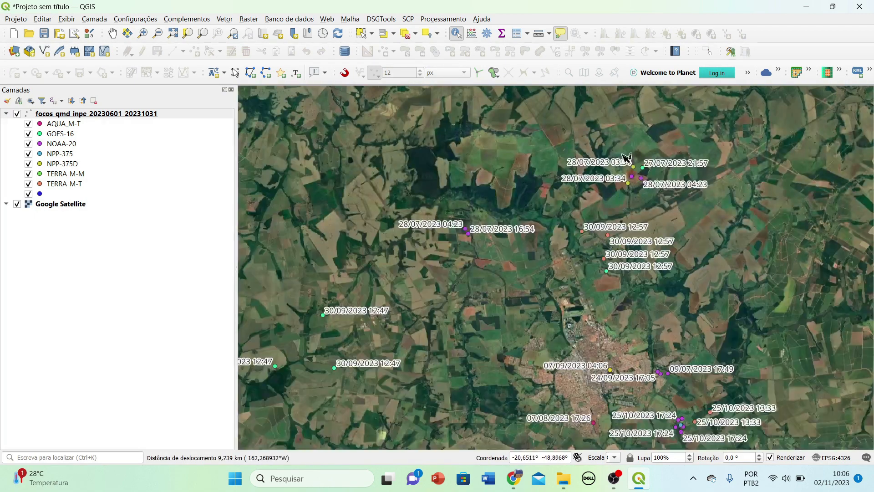
scroll(652, 182, "up", 3)
scroll(665, 191, "down", 2)
left_click_drag(362, 385, 468, 190)
scroll(509, 279, "down", 1)
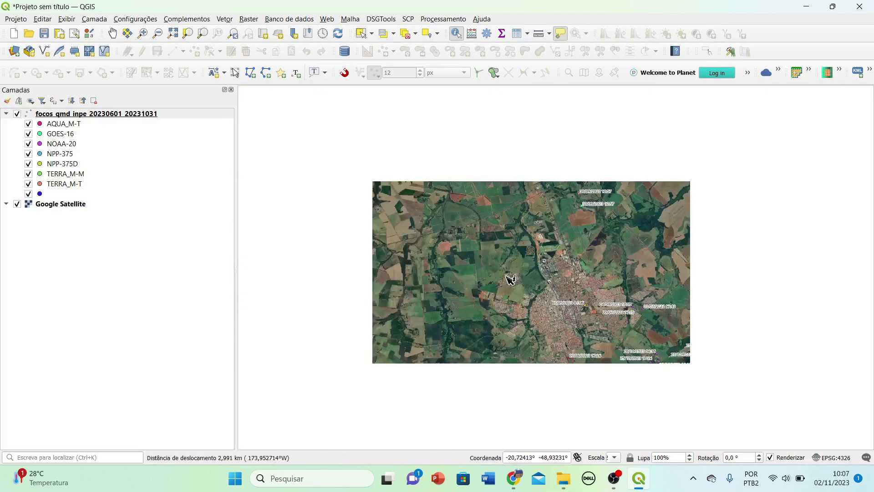
scroll(651, 378, "up", 1)
scroll(655, 387, "up", 1)
left_click_drag(640, 236, 542, 187)
scroll(548, 256, "up", 1)
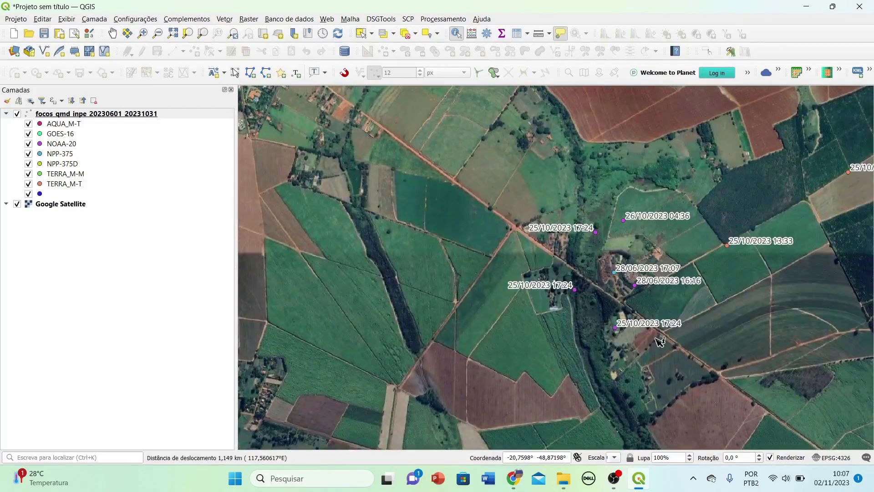
scroll(781, 277, "up", 1)
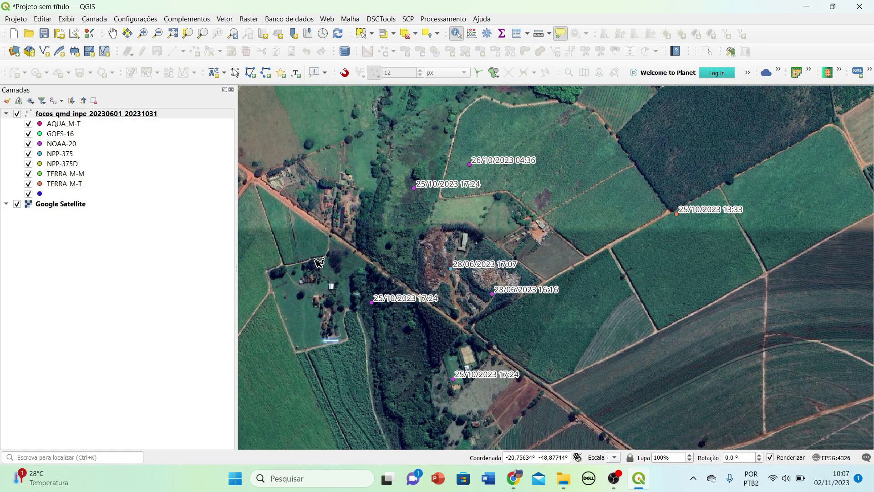
Zoom back out to the regional view of foci from 09/07 to 25/10/2023.
scroll(318, 263, "down", 5)
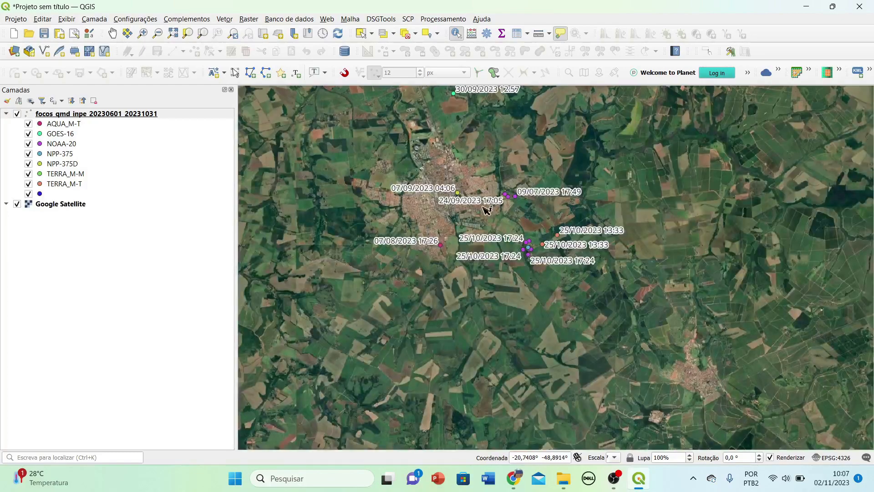
left_click_drag(458, 218, 574, 374)
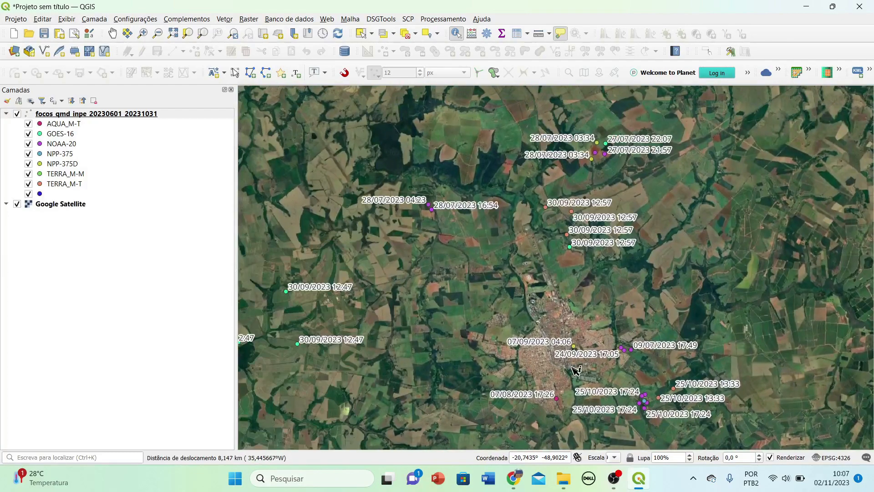
left_click_drag(494, 383, 617, 291)
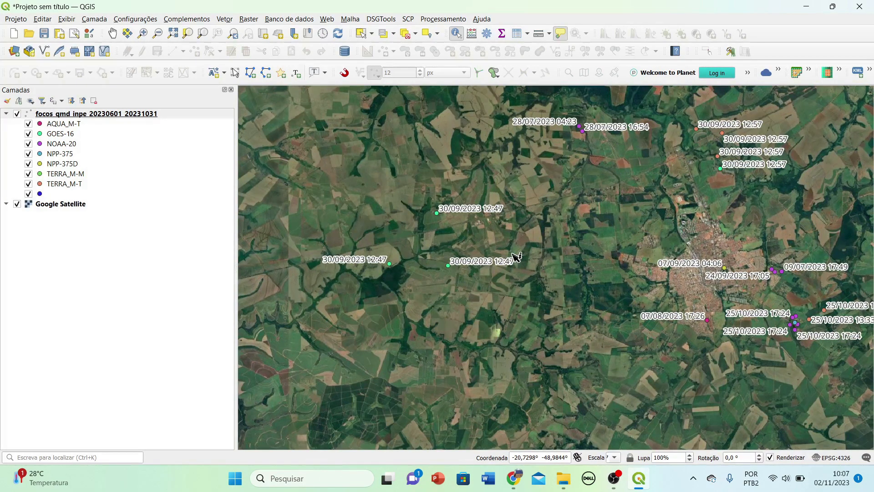
left_click_drag(753, 164, 649, 297)
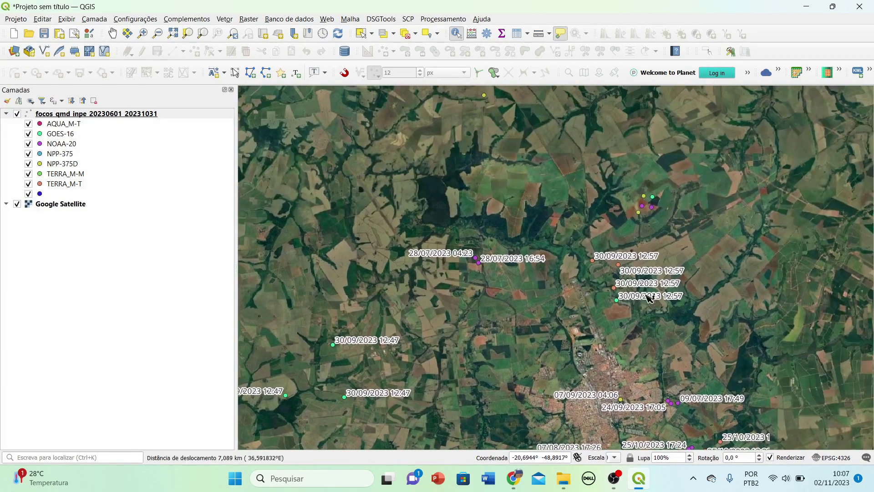
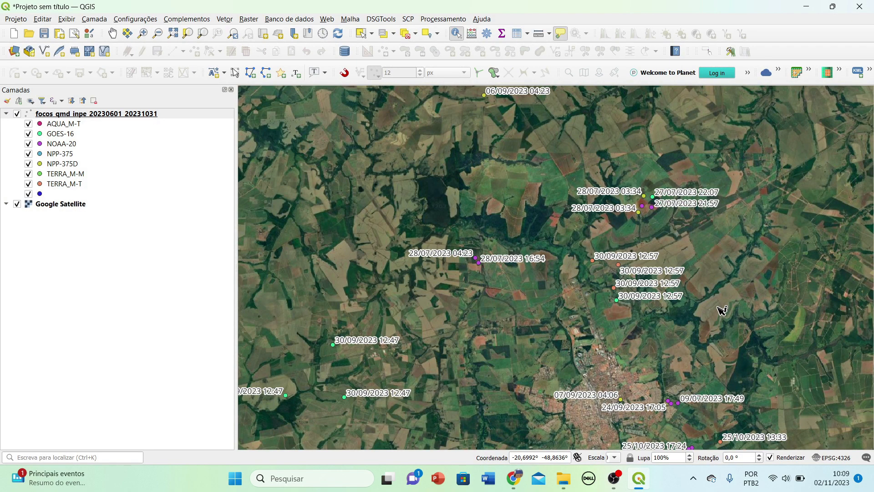
Zoom out around the town to show more of the date-labelled fire points together.
scroll(722, 310, "down", 1)
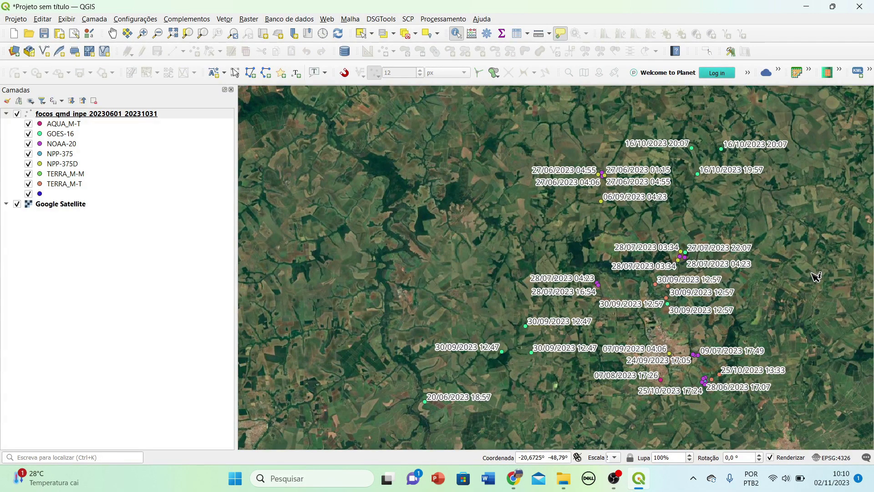
Zoom in on the 28/07/2023 fire points over the farm fields, then back out regionally.
scroll(682, 256, "up", 5)
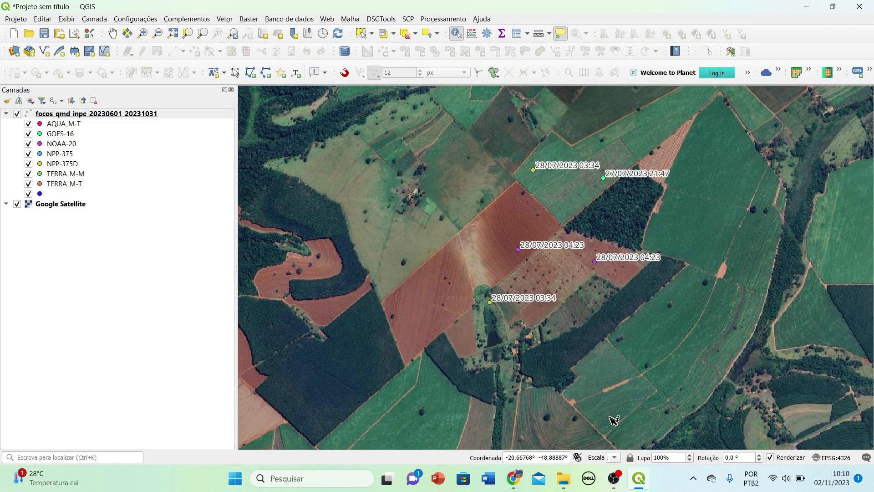
scroll(600, 369, "down", 3)
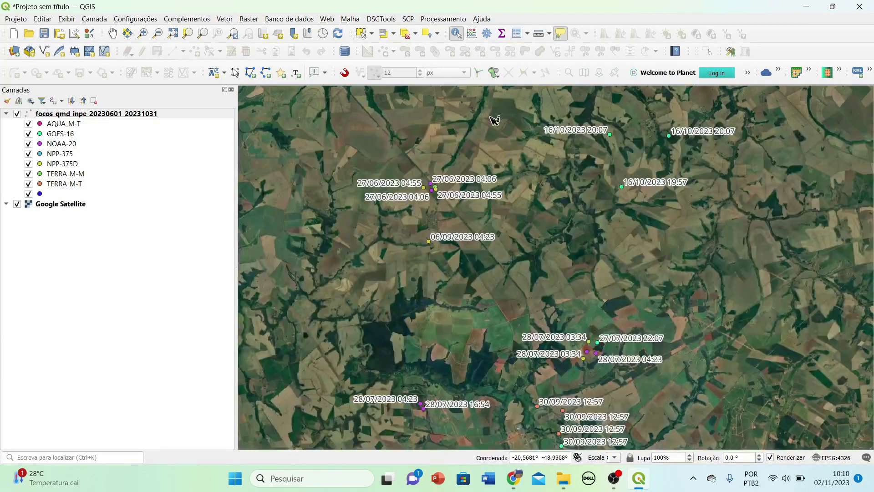
scroll(552, 385, "up", 2)
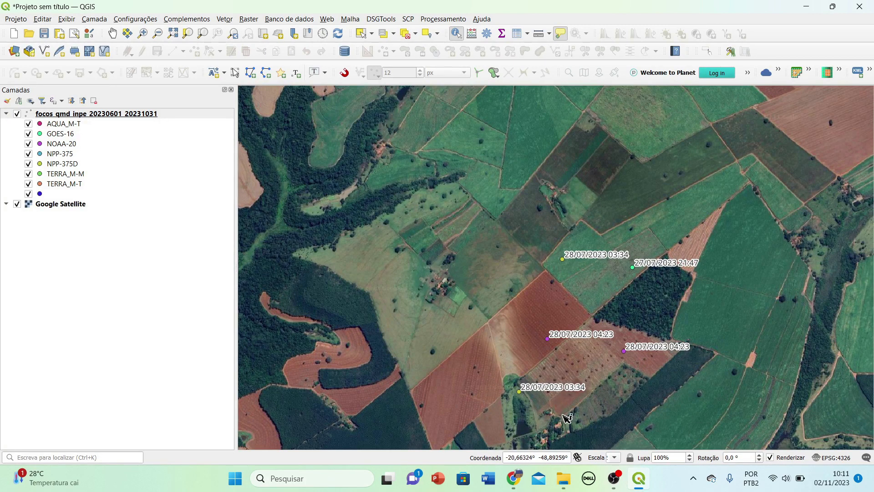
scroll(612, 362, "down", 2)
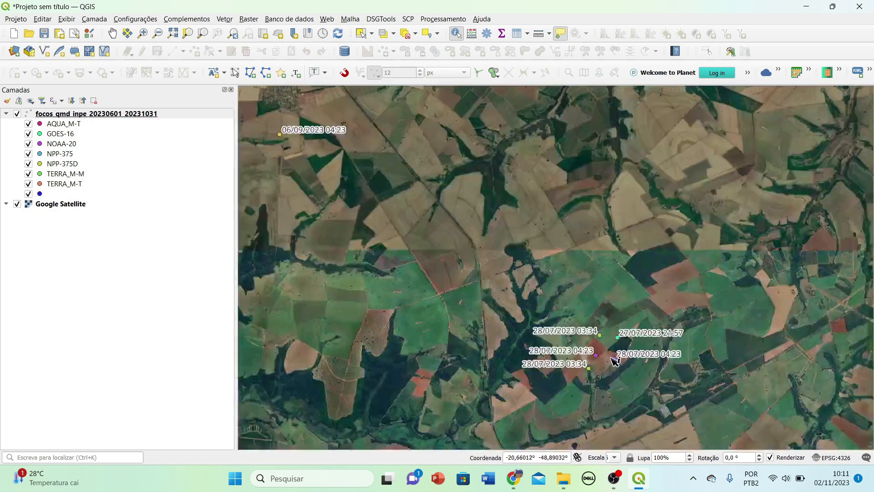
scroll(628, 357, "down", 1)
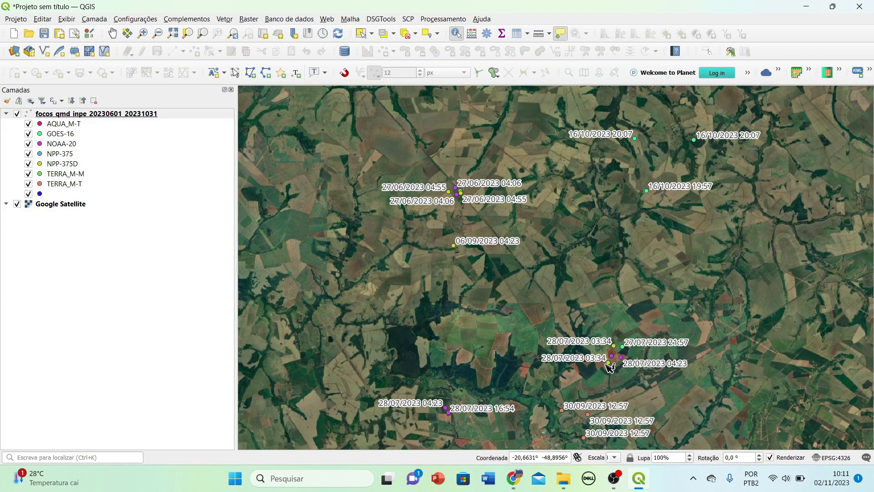
Zoom into the 27/06/2023 roadside fire points, then zoom out and recentre on all points.
left_click_drag(568, 304, 670, 403)
scroll(558, 295, "up", 3)
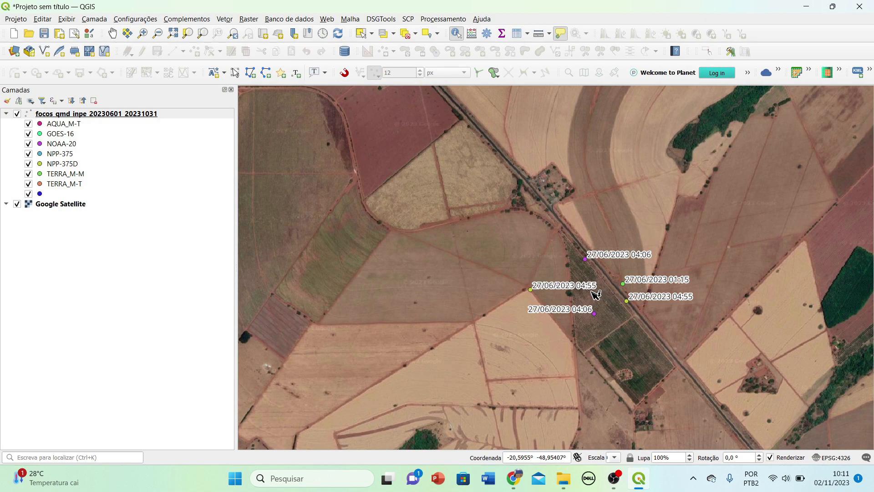
scroll(632, 305, "up", 1)
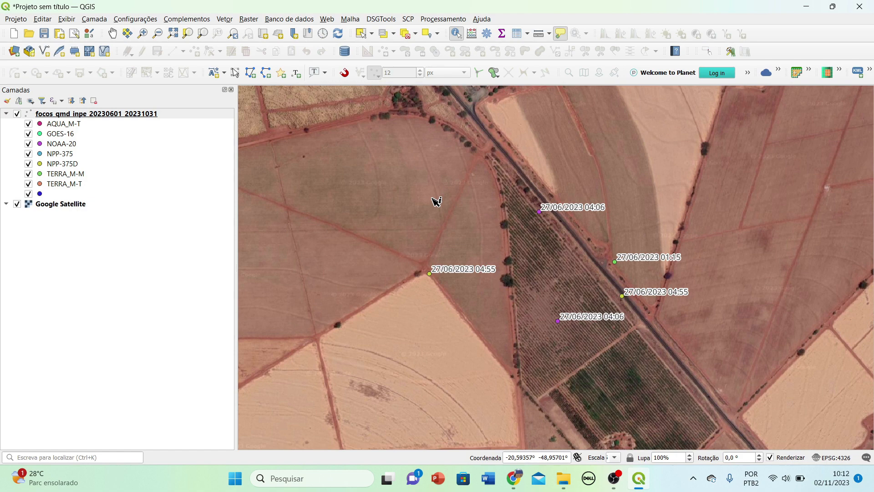
scroll(436, 201, "down", 6)
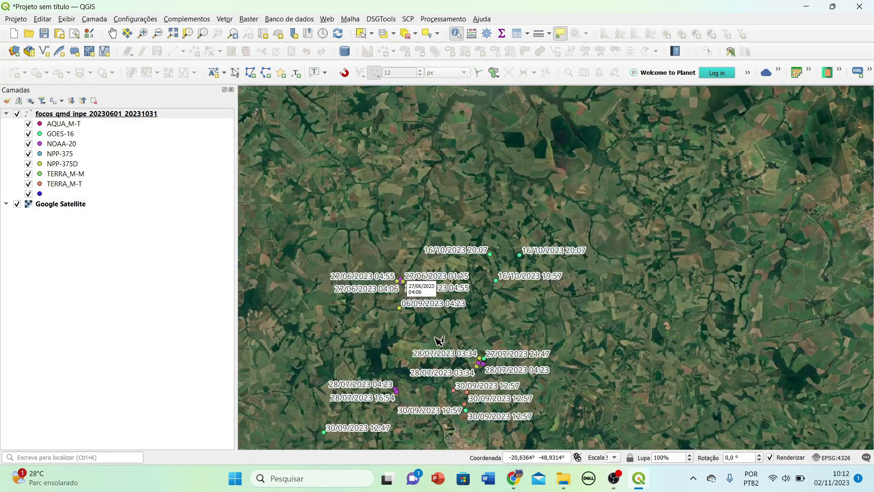
left_click_drag(439, 340, 513, 238)
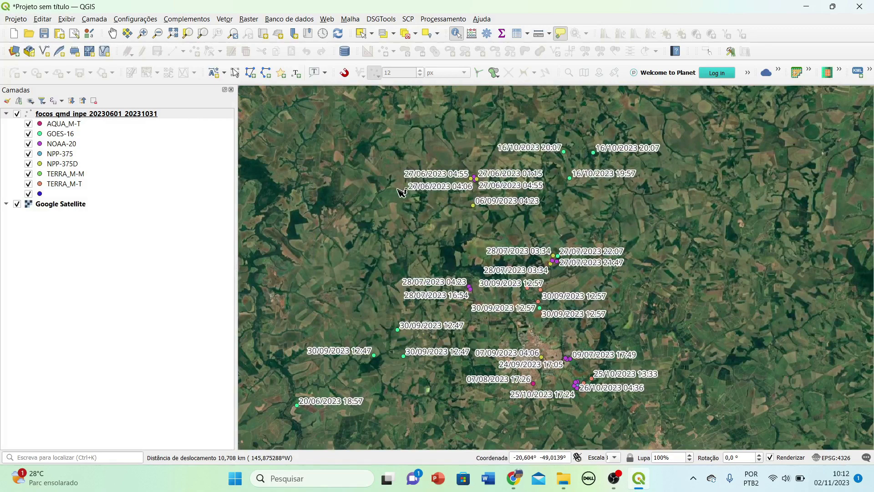